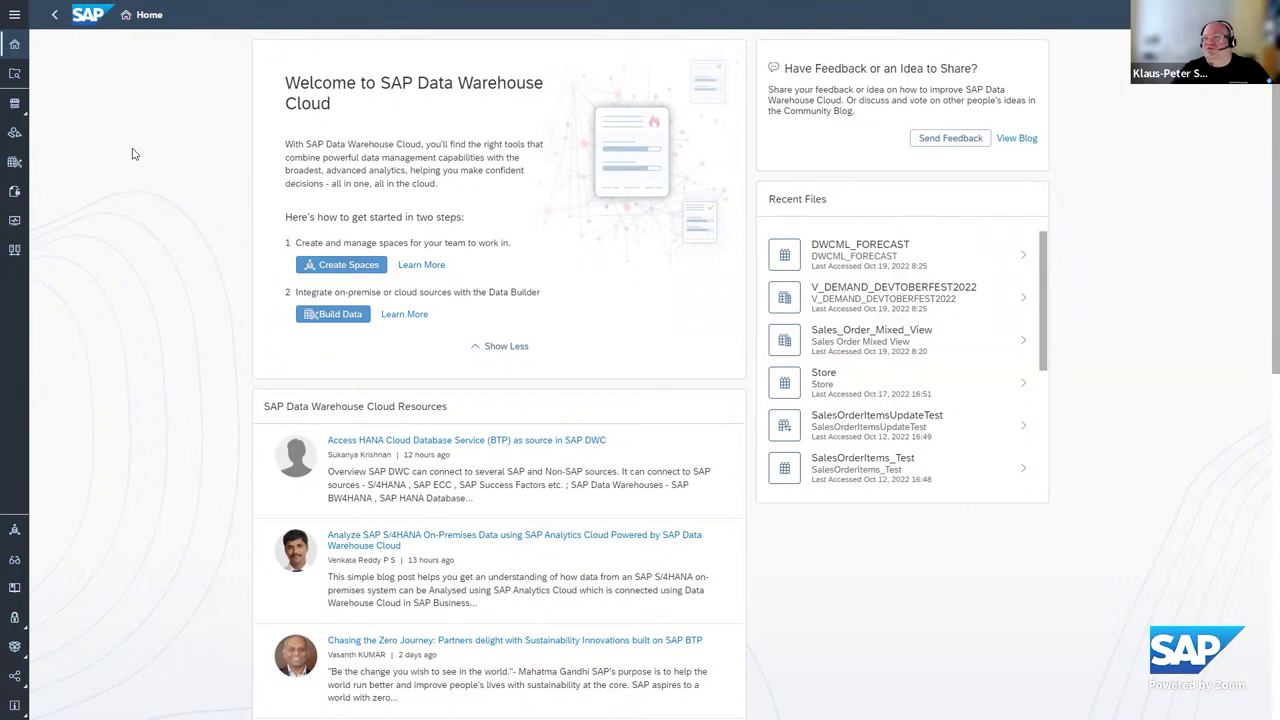
Expand the side navigation to show the app names and look at the user profile options and the product switcher.
{"action": "left_click", "coordinate": [15, 16]}
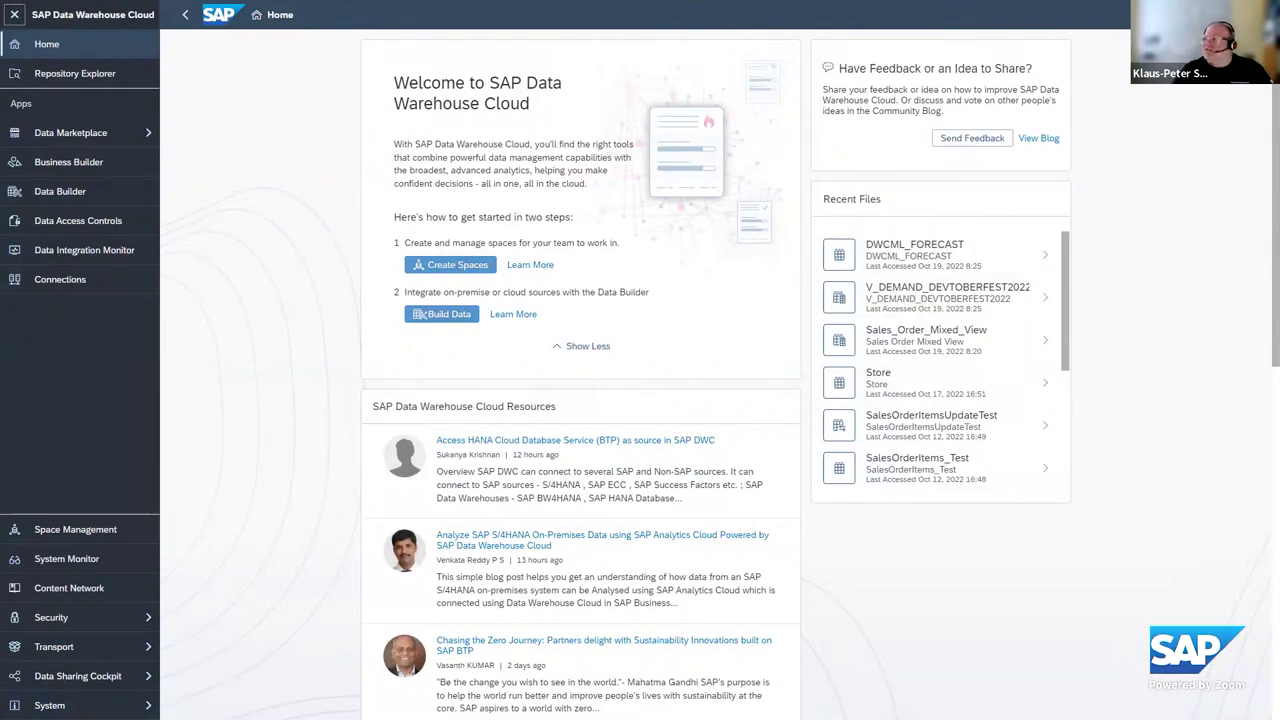
{"action": "left_click", "coordinate": [1256, 14]}
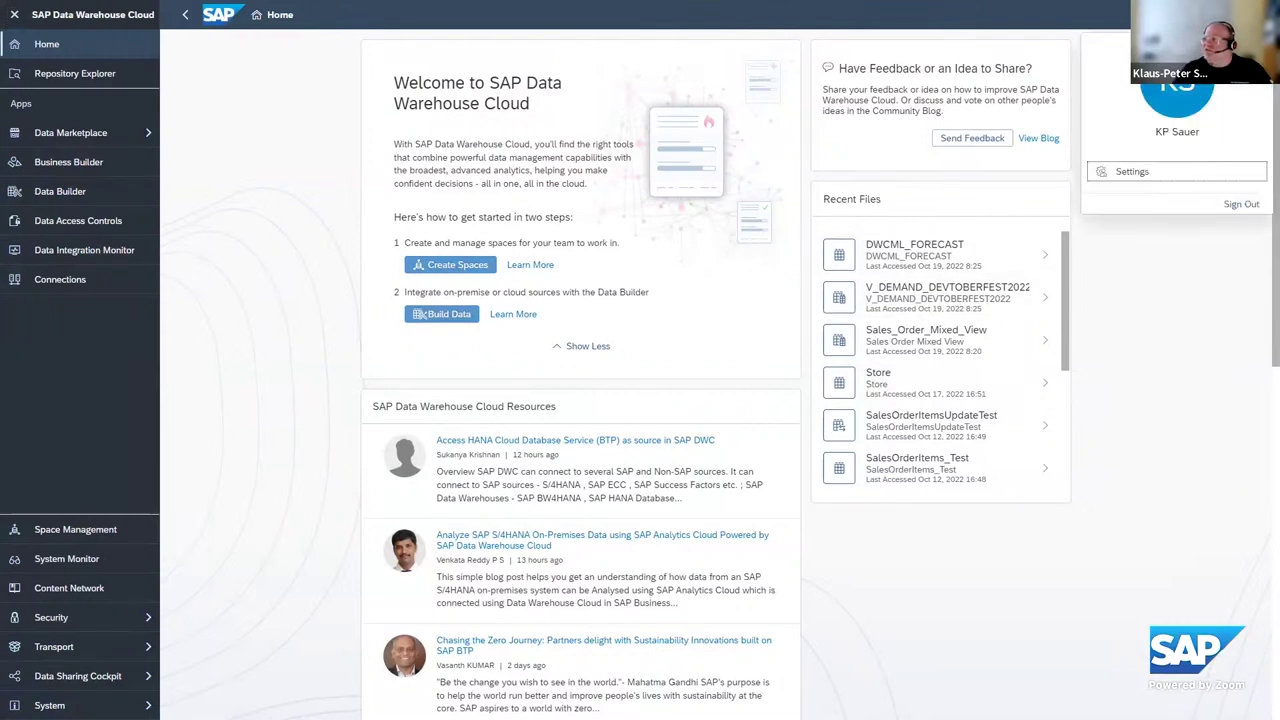
{"action": "left_click", "coordinate": [1218, 14]}
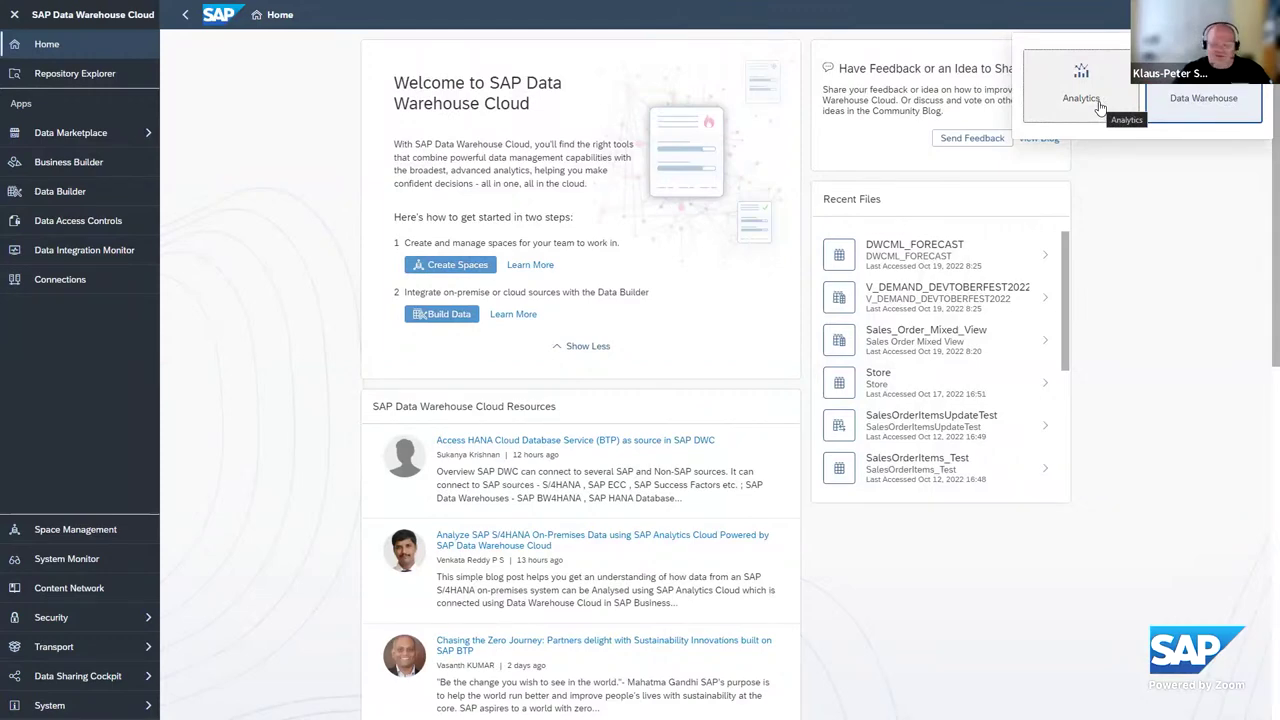
Open the in-app help and read the What's New entry for the new features in version 2022.21.
{"action": "left_click", "coordinate": [934, 14]}
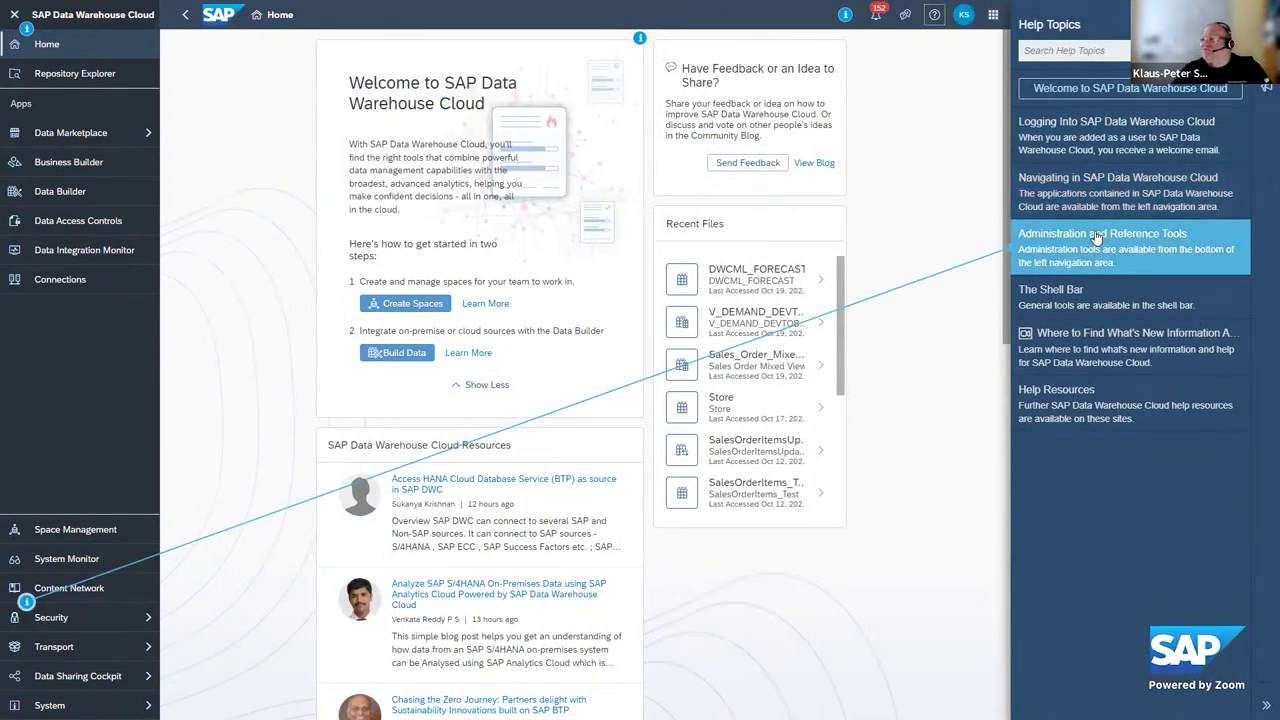
{"action": "left_click", "coordinate": [1266, 87]}
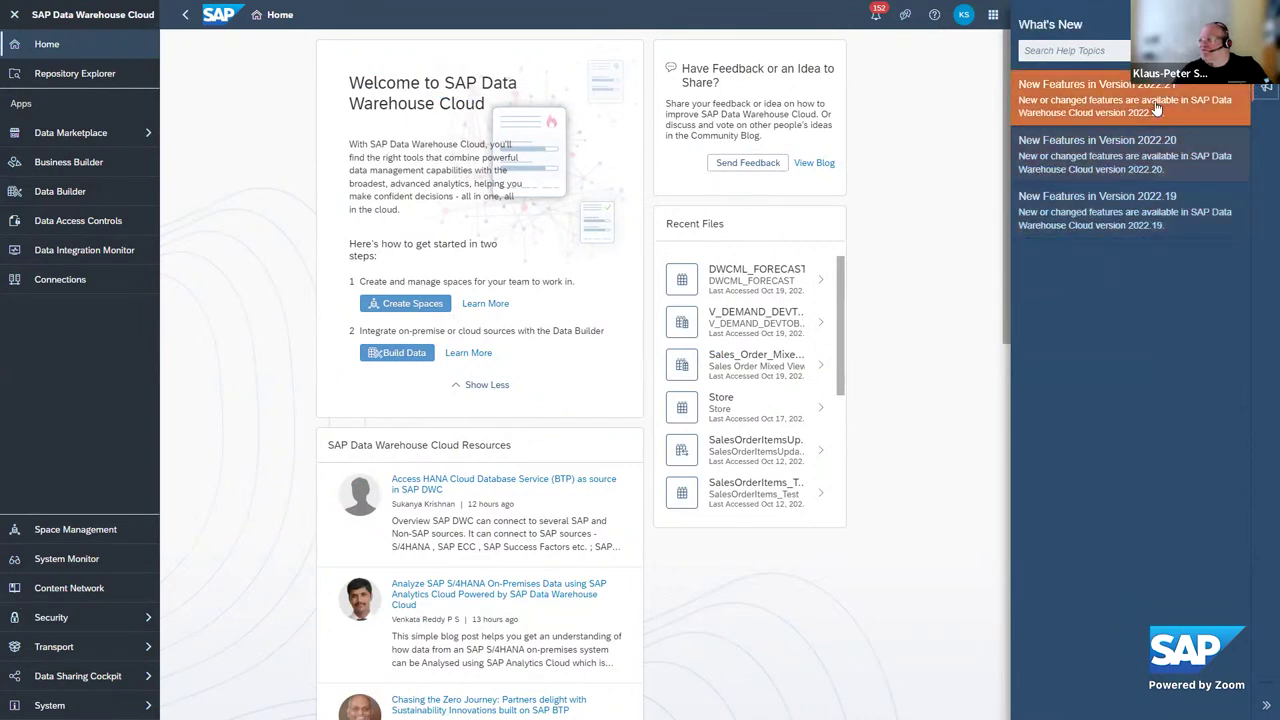
{"action": "left_click", "coordinate": [1155, 106]}
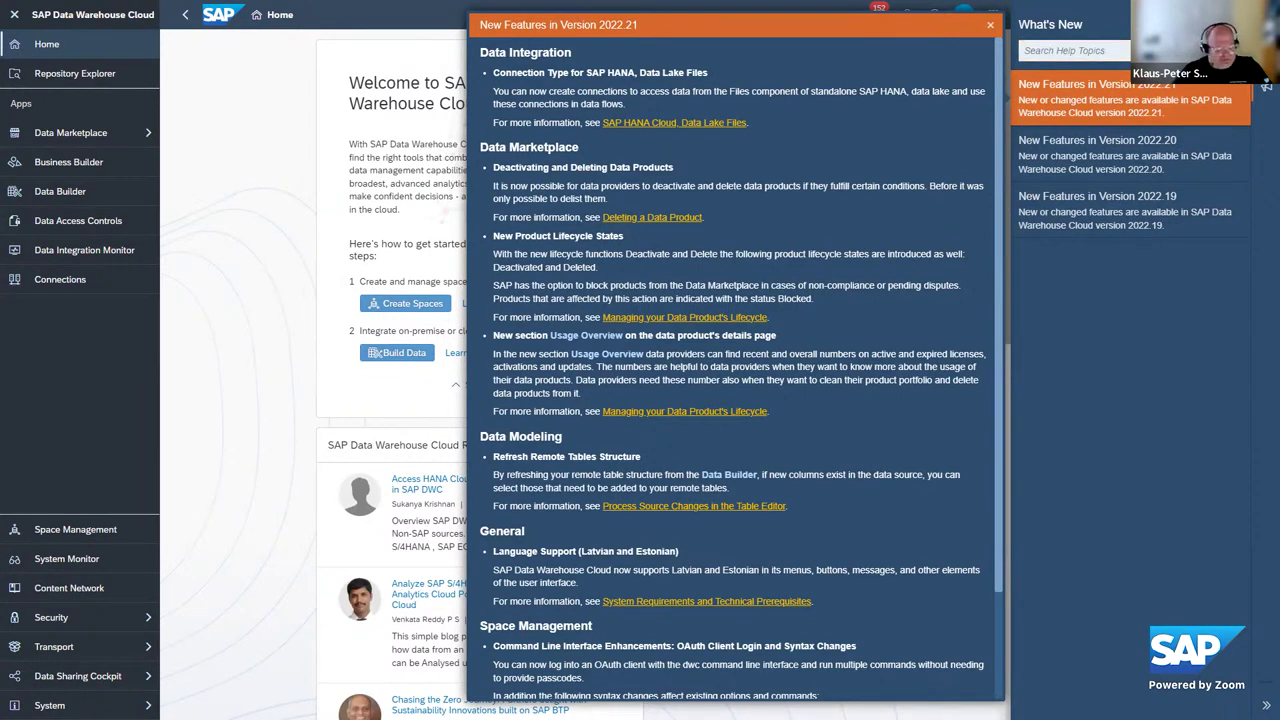
{"action": "key", "text": "Escape"}
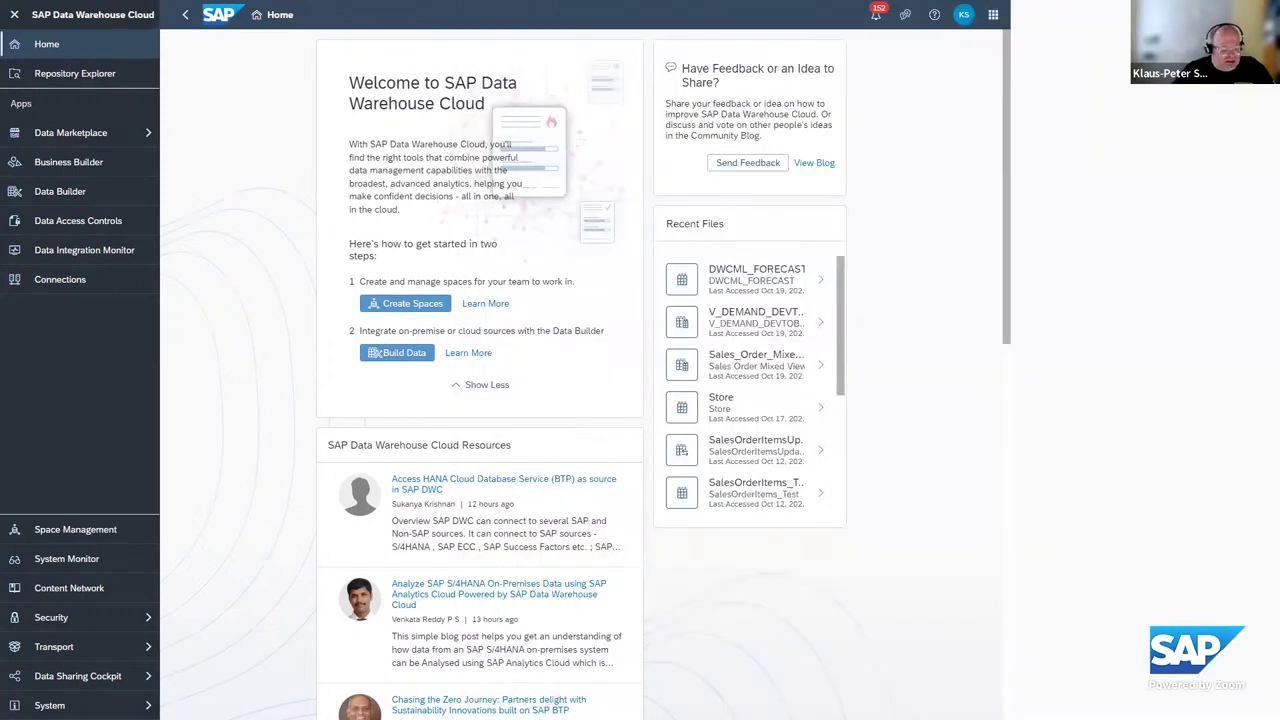
Go to Space Management and open the CONNECTIONS space for editing.
{"action": "left_click", "coordinate": [81, 532]}
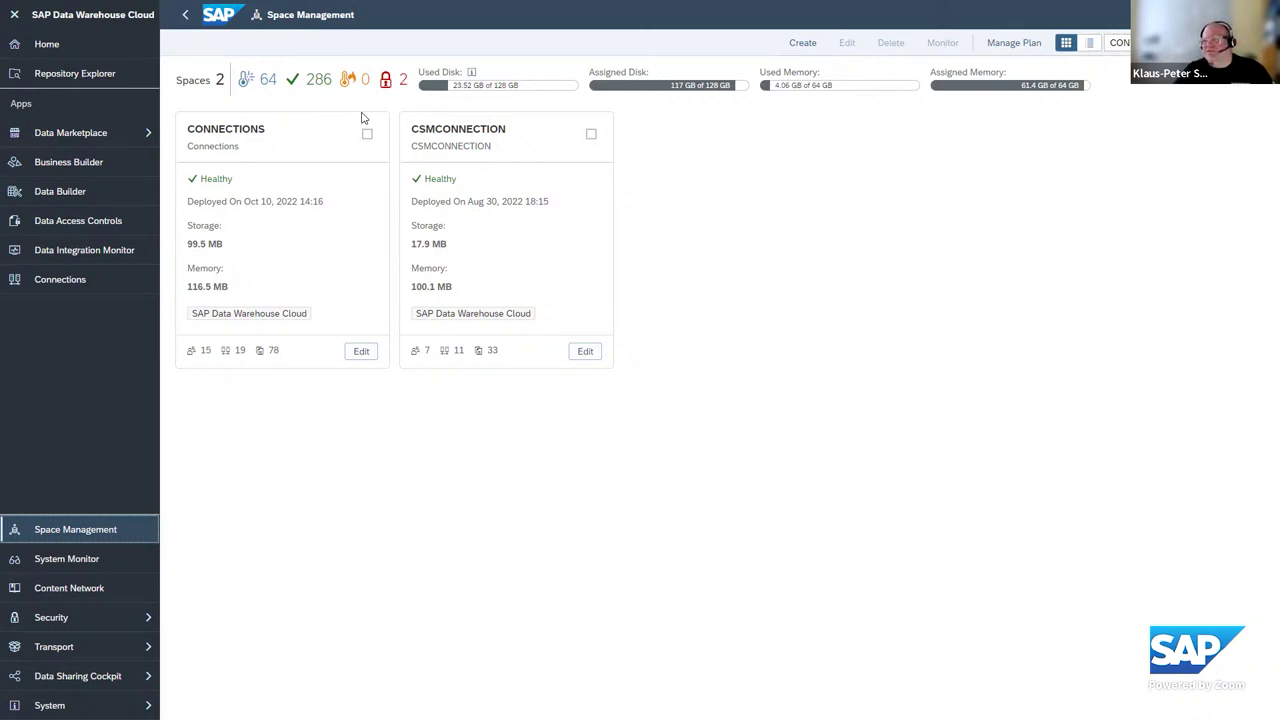
{"action": "left_click", "coordinate": [360, 351]}
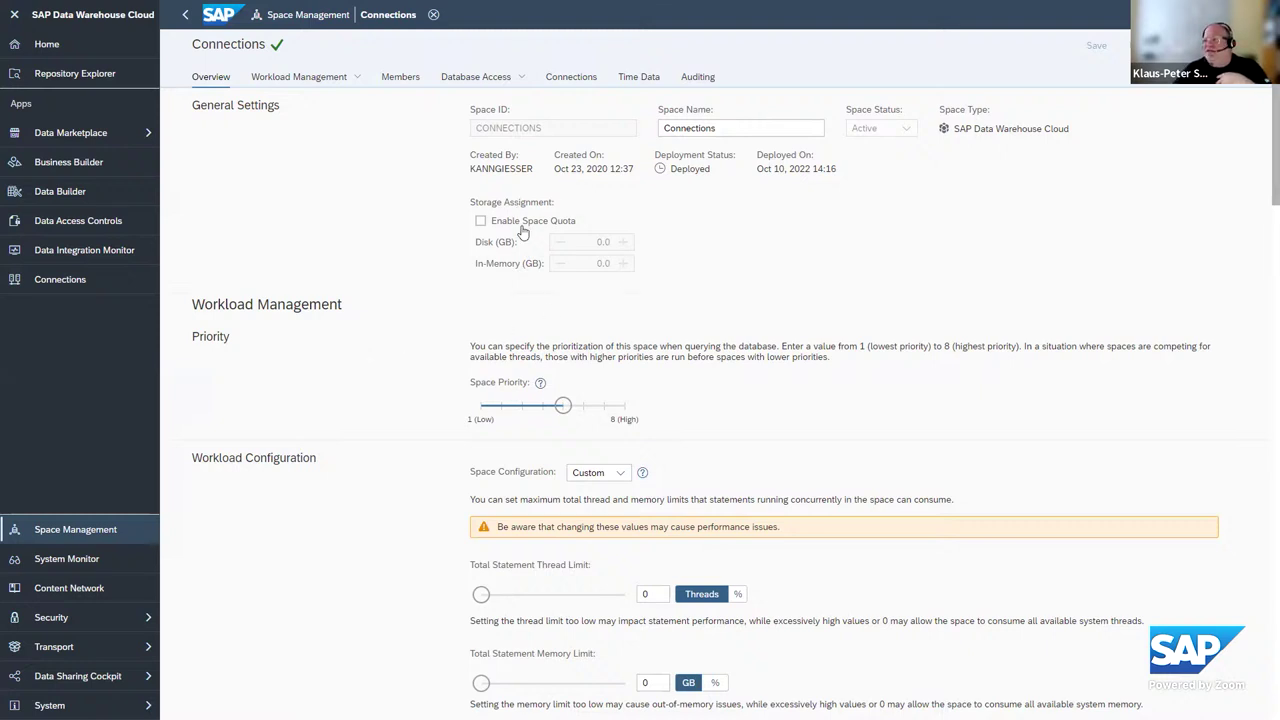
Try enabling the space quota in the storage assignment of the Connections space.
{"action": "left_click", "coordinate": [480, 222]}
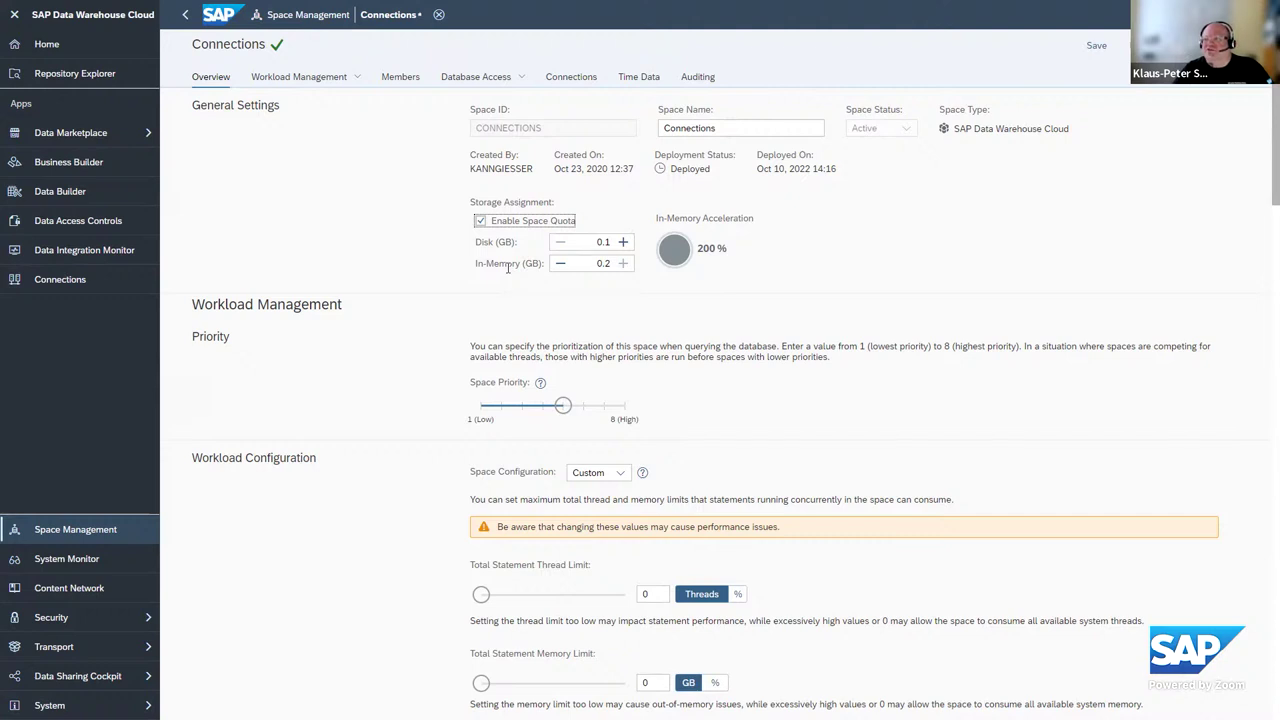
{"action": "left_click", "coordinate": [480, 221]}
{"action": "left_click", "coordinate": [380, 266]}
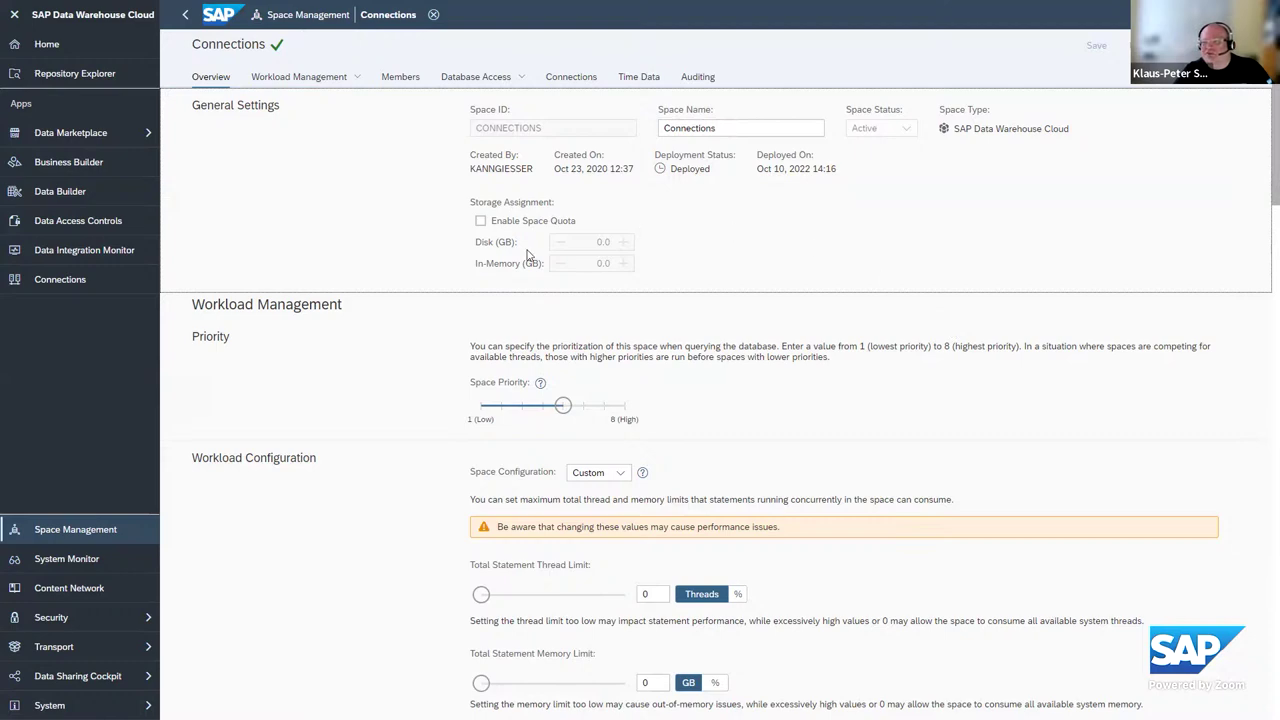
Examine the space's workload management settings, member assignment and database access sections.
{"action": "scroll", "coordinate": [342, 499], "scroll_direction": "down", "scroll_amount": 2}
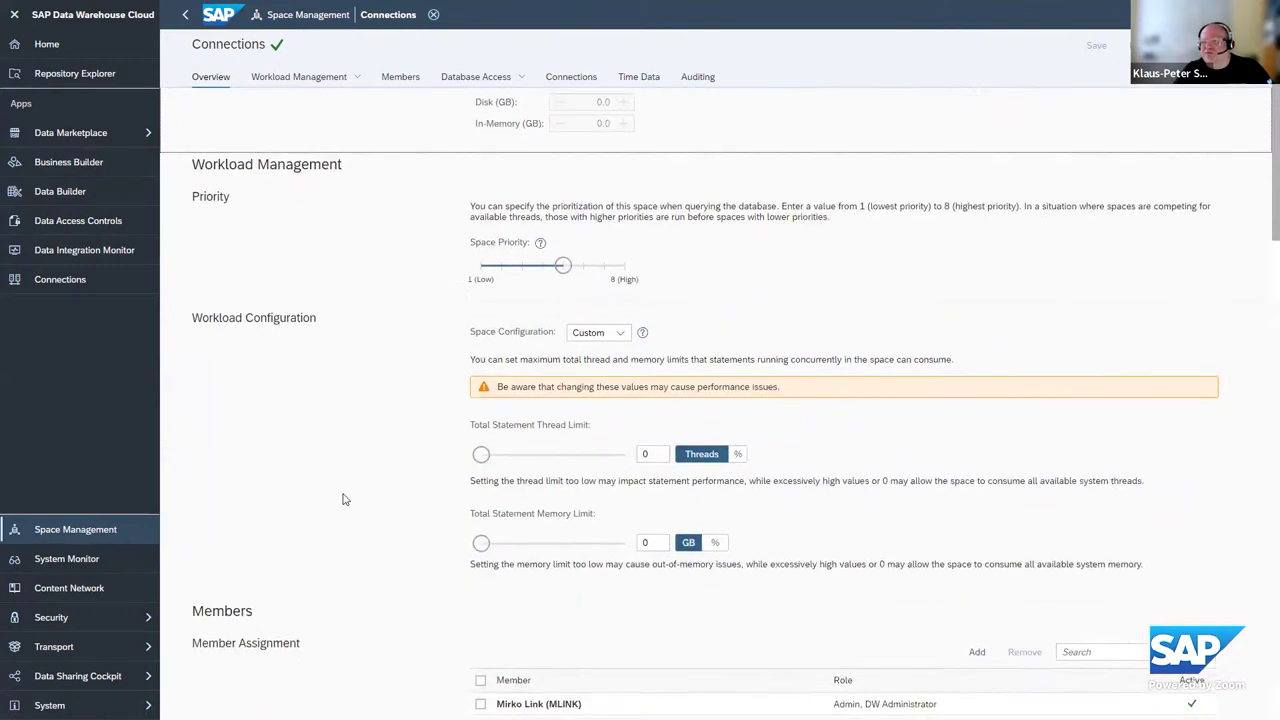
{"action": "scroll", "coordinate": [342, 499], "scroll_direction": "down", "scroll_amount": 1}
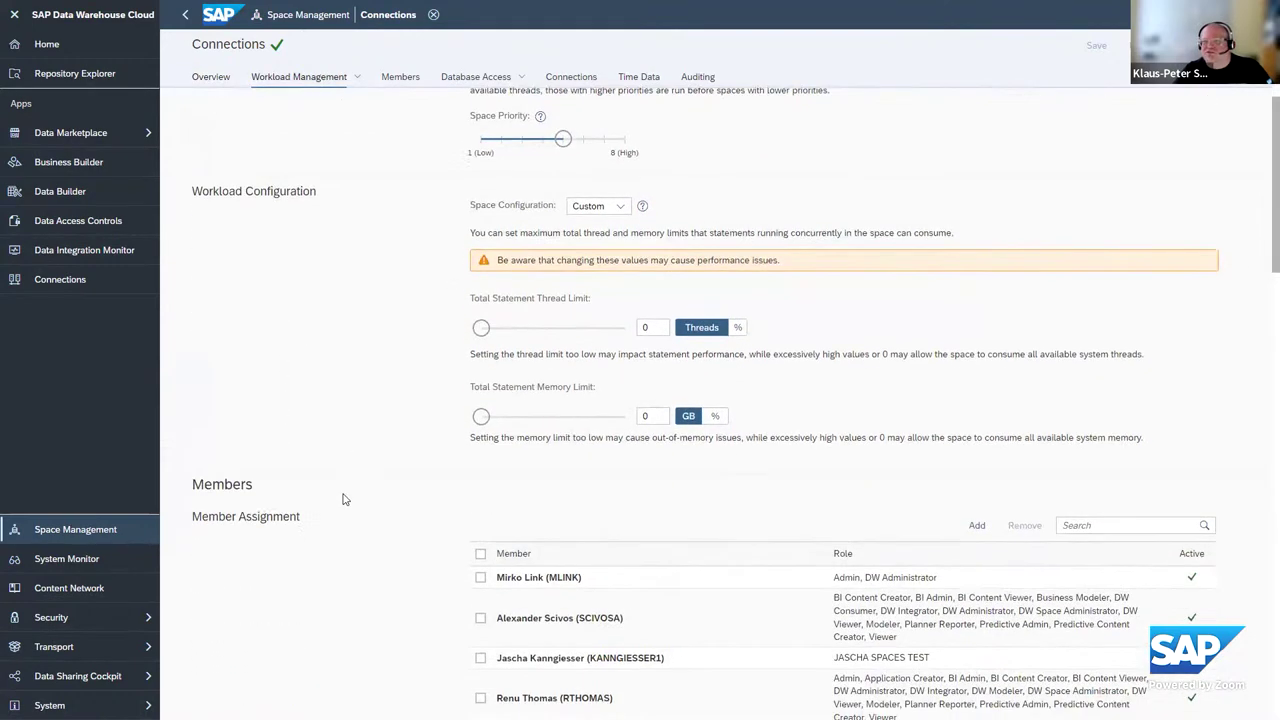
{"action": "scroll", "coordinate": [342, 499], "scroll_direction": "down", "scroll_amount": 1}
{"action": "scroll", "coordinate": [342, 499], "scroll_direction": "down", "scroll_amount": 1}
{"action": "scroll", "coordinate": [342, 499], "scroll_direction": "down", "scroll_amount": 2}
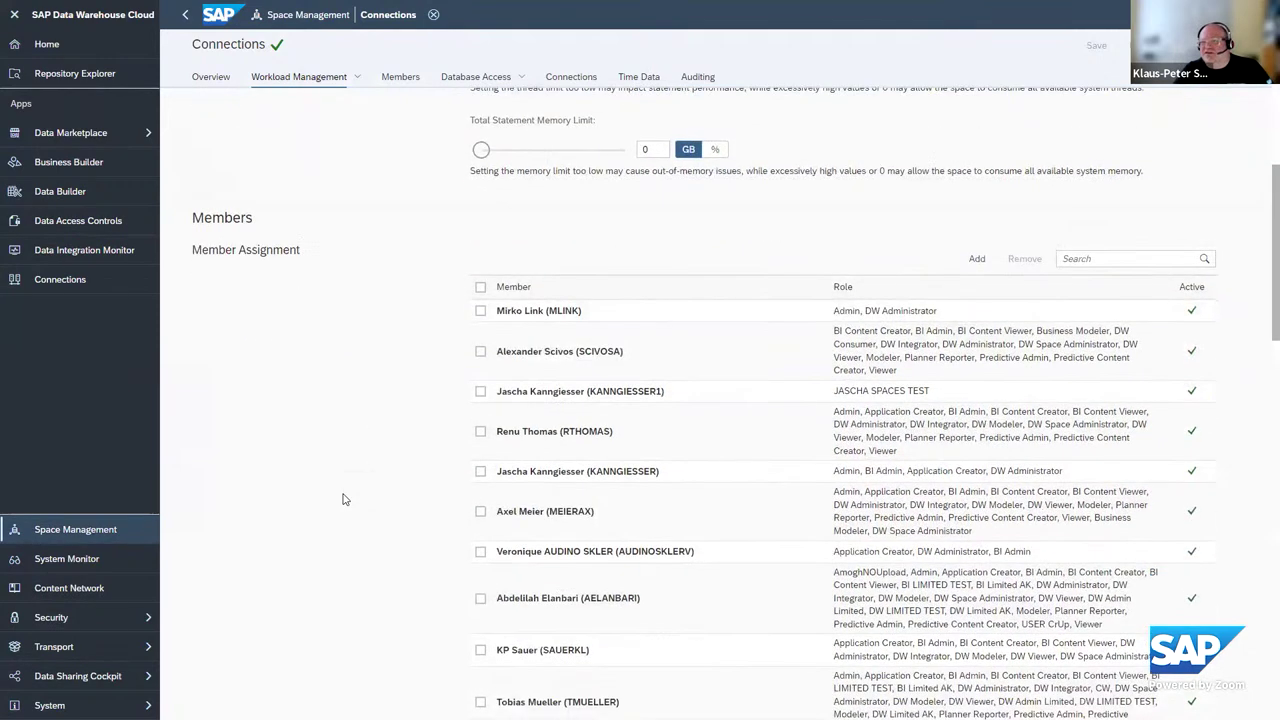
{"action": "scroll", "coordinate": [342, 499], "scroll_direction": "down", "scroll_amount": 1}
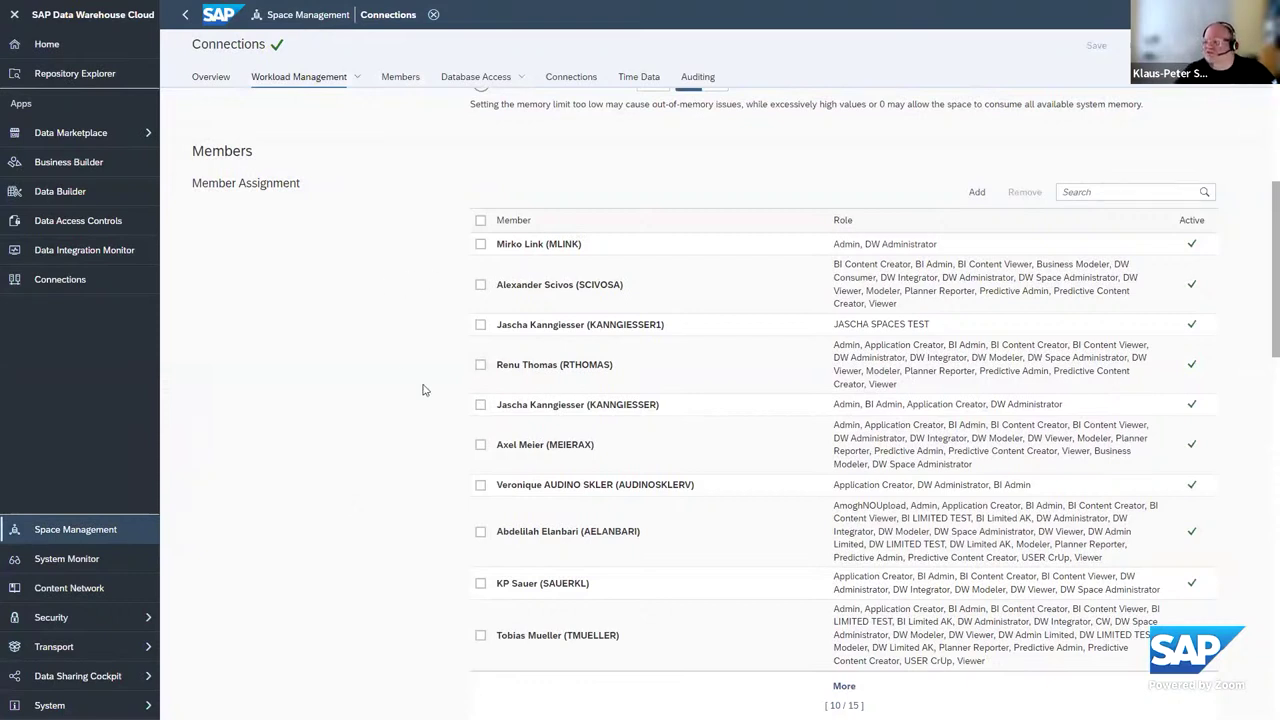
{"action": "scroll", "coordinate": [422, 390], "scroll_direction": "down", "scroll_amount": 5}
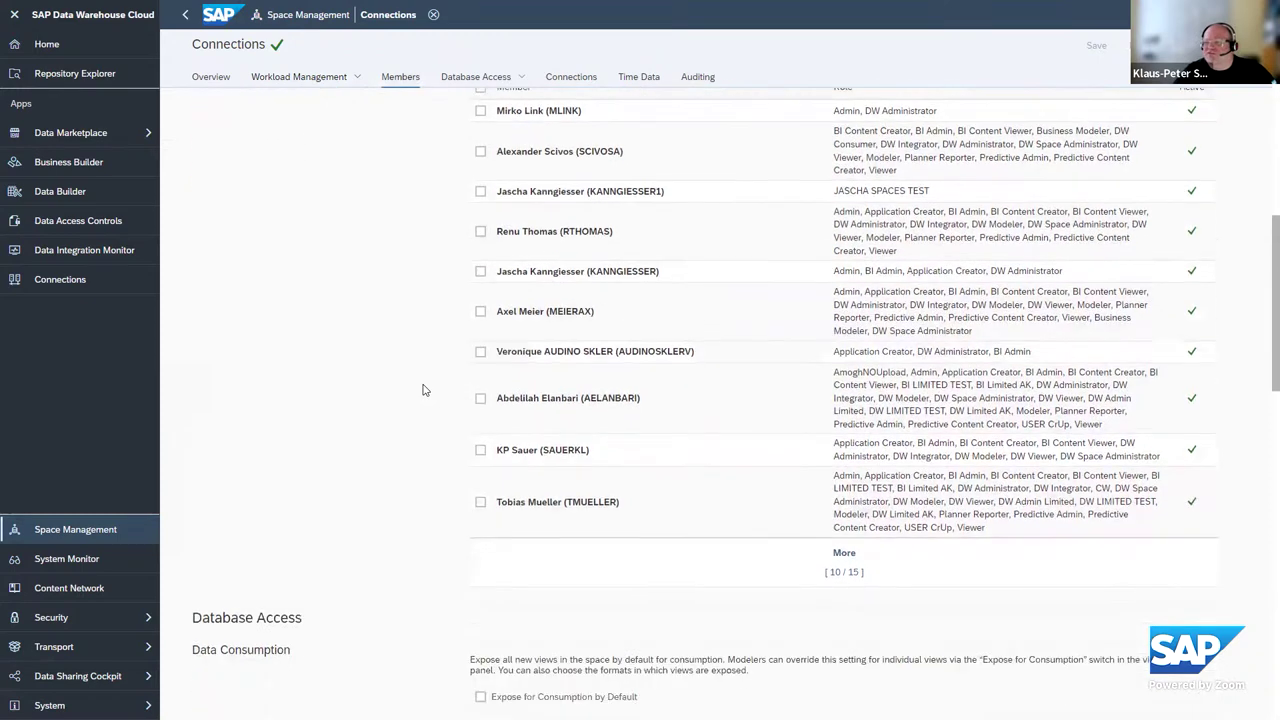
{"action": "scroll", "coordinate": [422, 390], "scroll_direction": "down", "scroll_amount": 3}
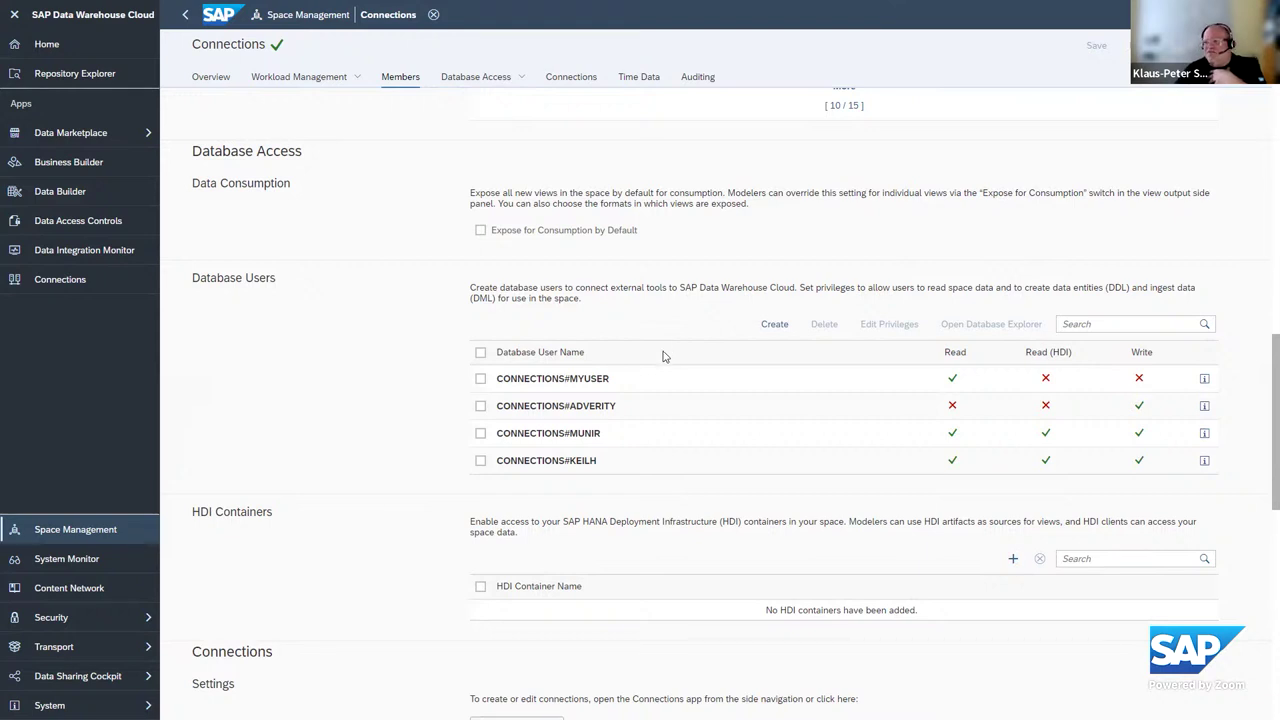
Select the database user CONNECTIONS#ADVERITY to review its read and write privileges, and clear the selection.
{"action": "left_click", "coordinate": [481, 407]}
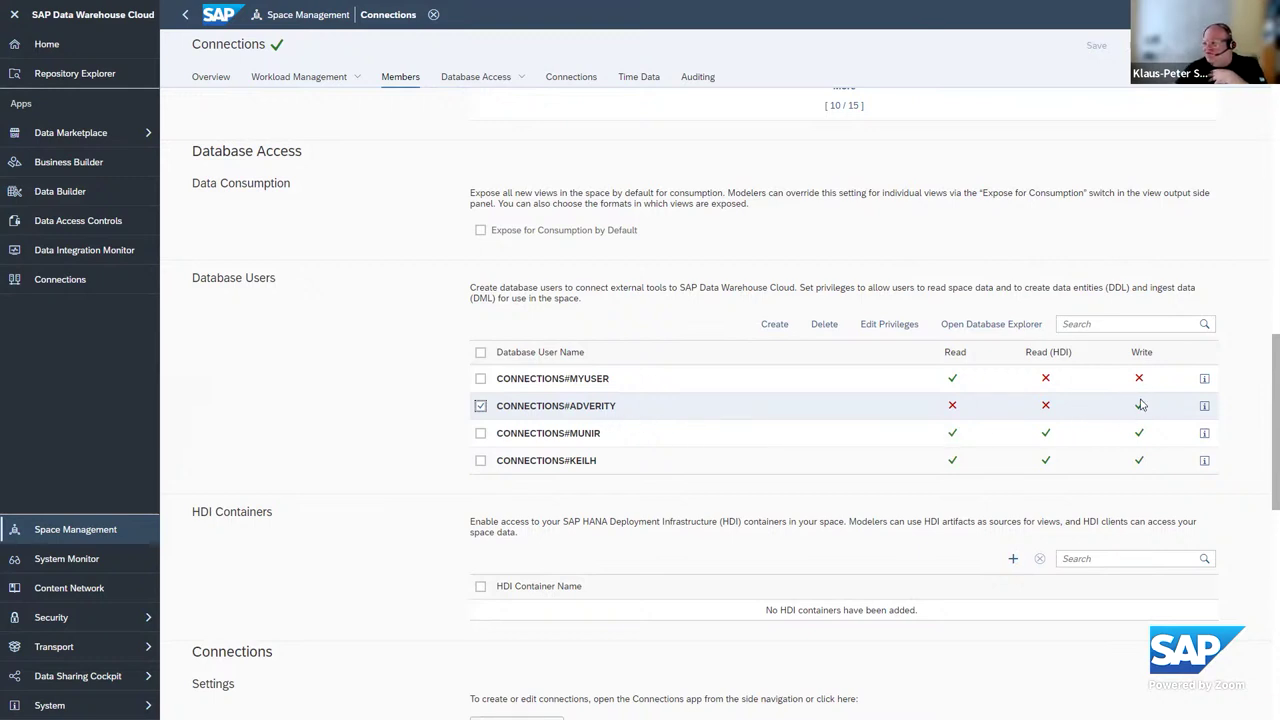
{"action": "left_click", "coordinate": [950, 406]}
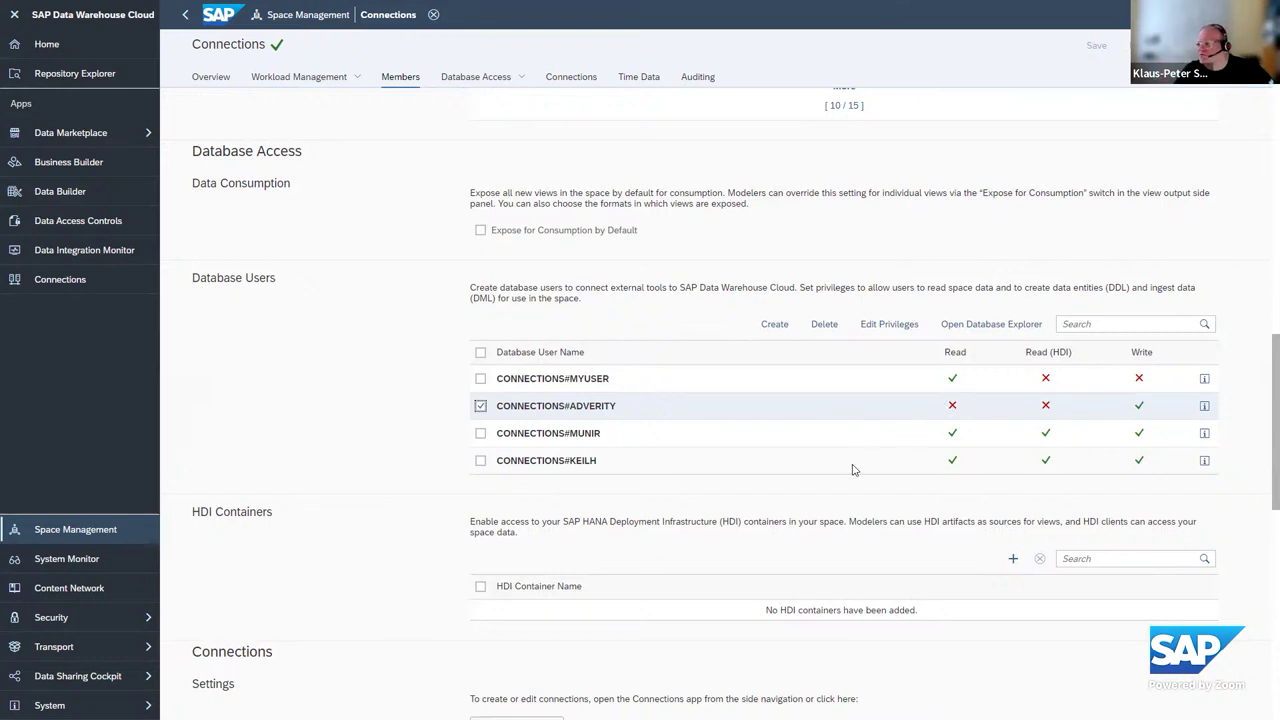
{"action": "left_click", "coordinate": [480, 406]}
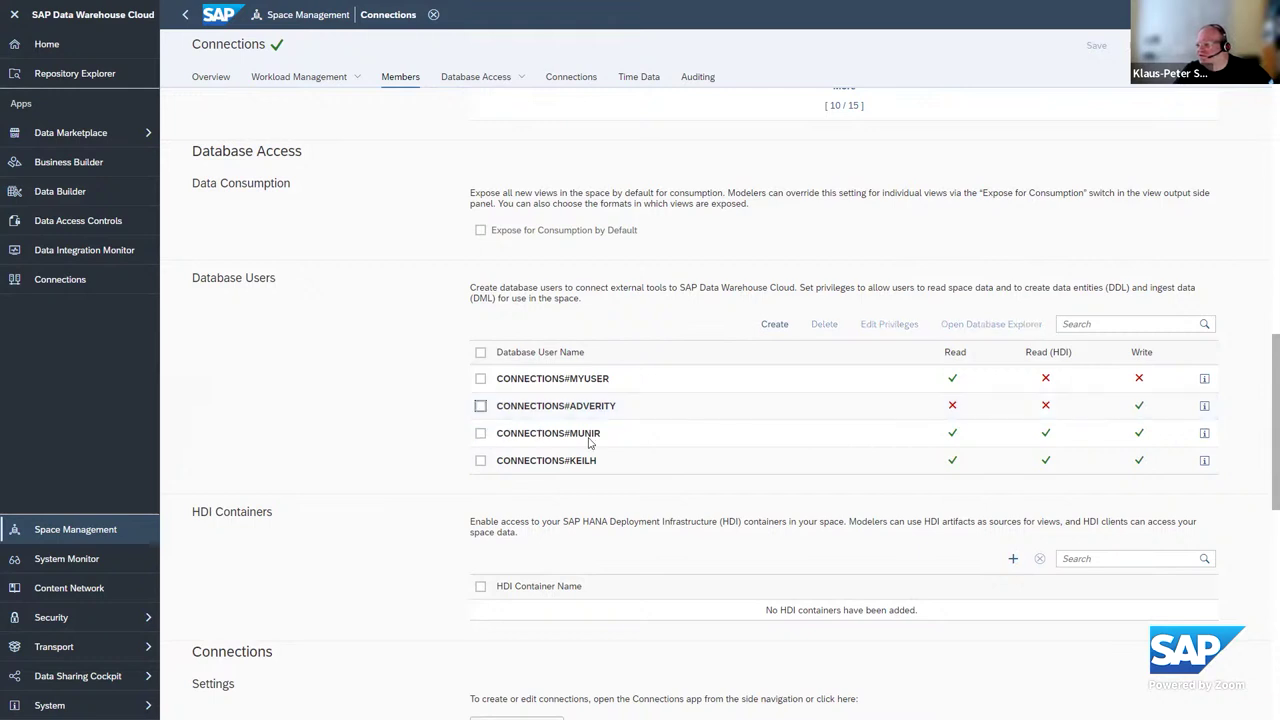
Select the third database user in the list and view its schema, host and credential details.
{"action": "left_click", "coordinate": [480, 433]}
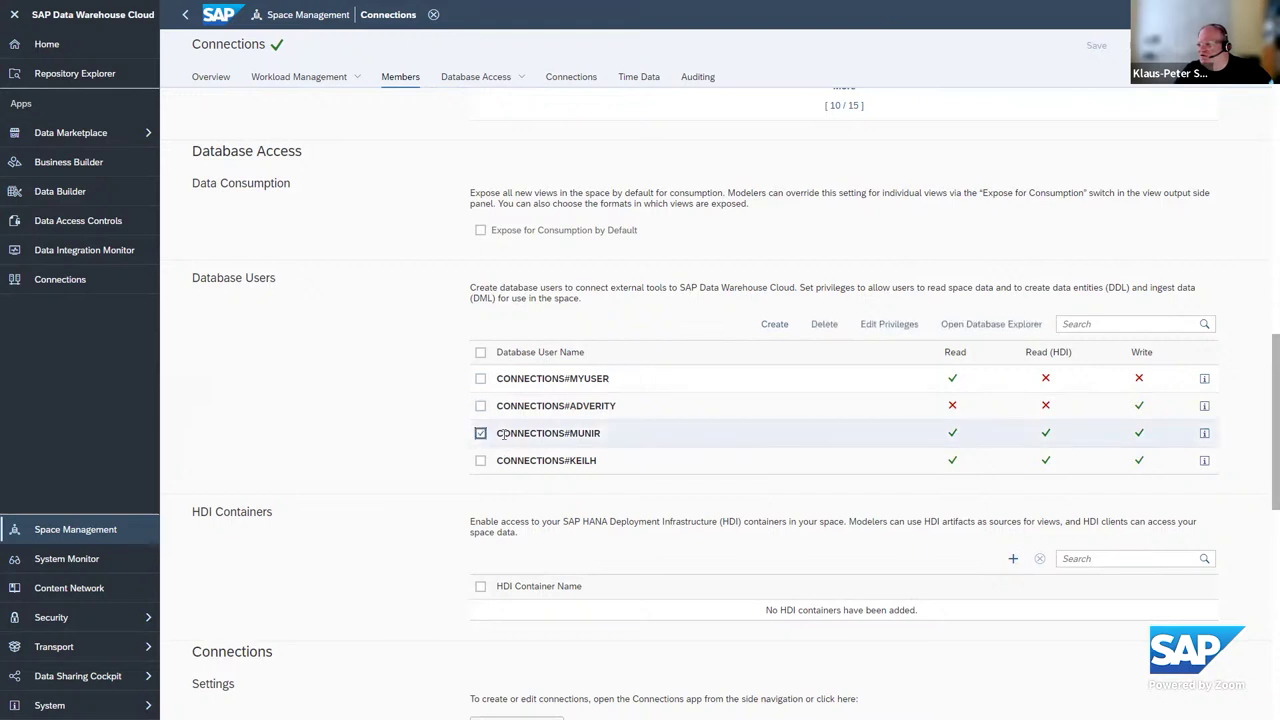
{"action": "left_click", "coordinate": [1205, 433]}
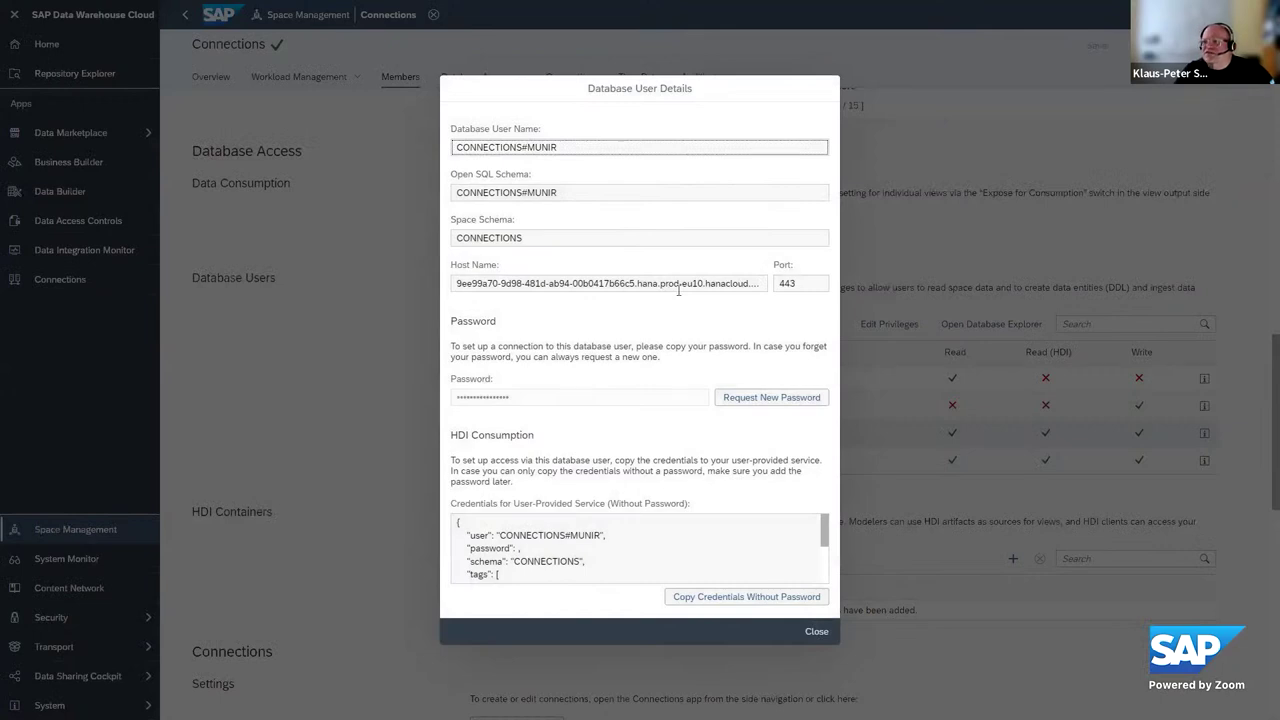
{"action": "left_click", "coordinate": [816, 631]}
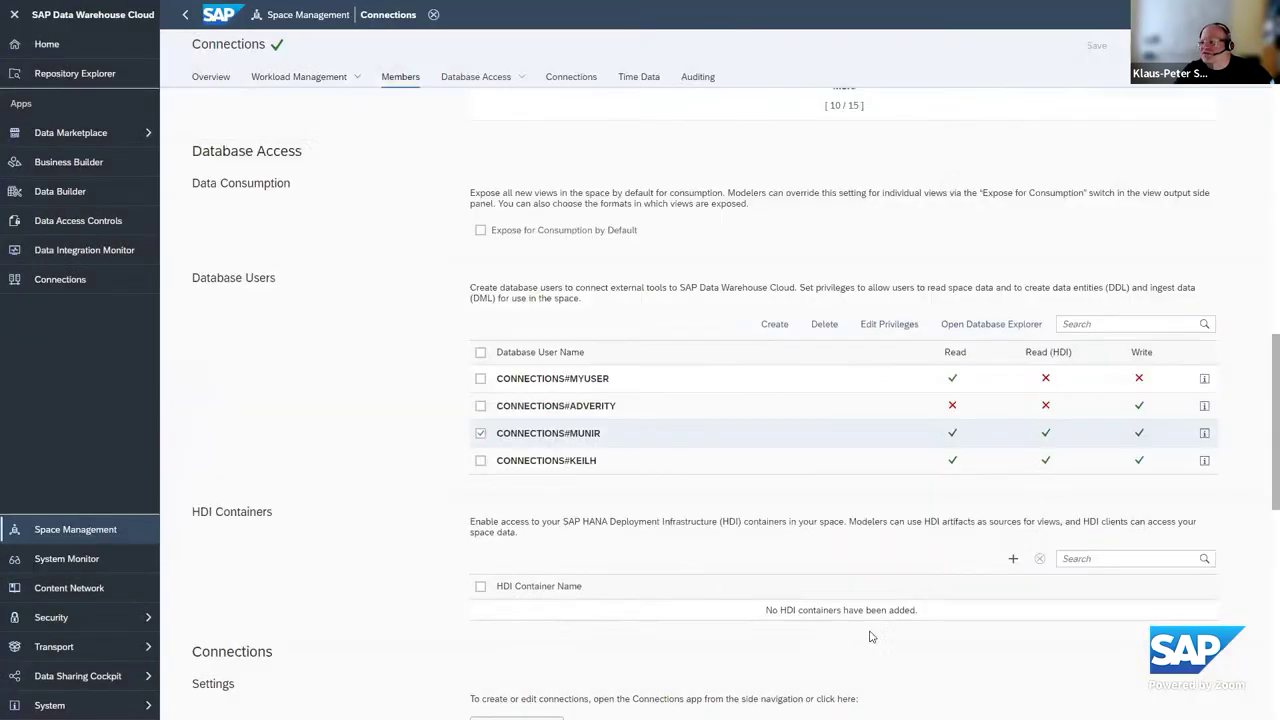
Review the selected database user's privileges, including APL and PAL, read access and write access, without saving.
{"action": "left_click", "coordinate": [887, 324]}
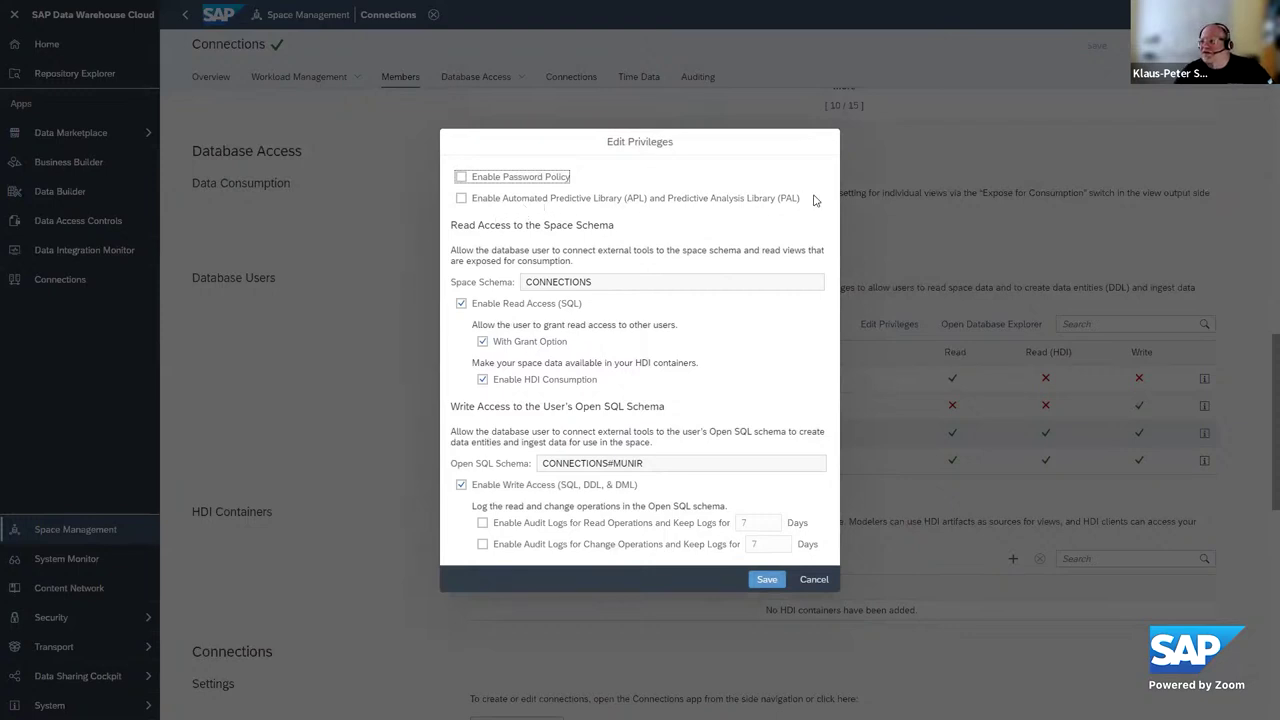
{"action": "left_click_drag", "start_coordinate": [812, 199], "coordinate": [606, 198]}
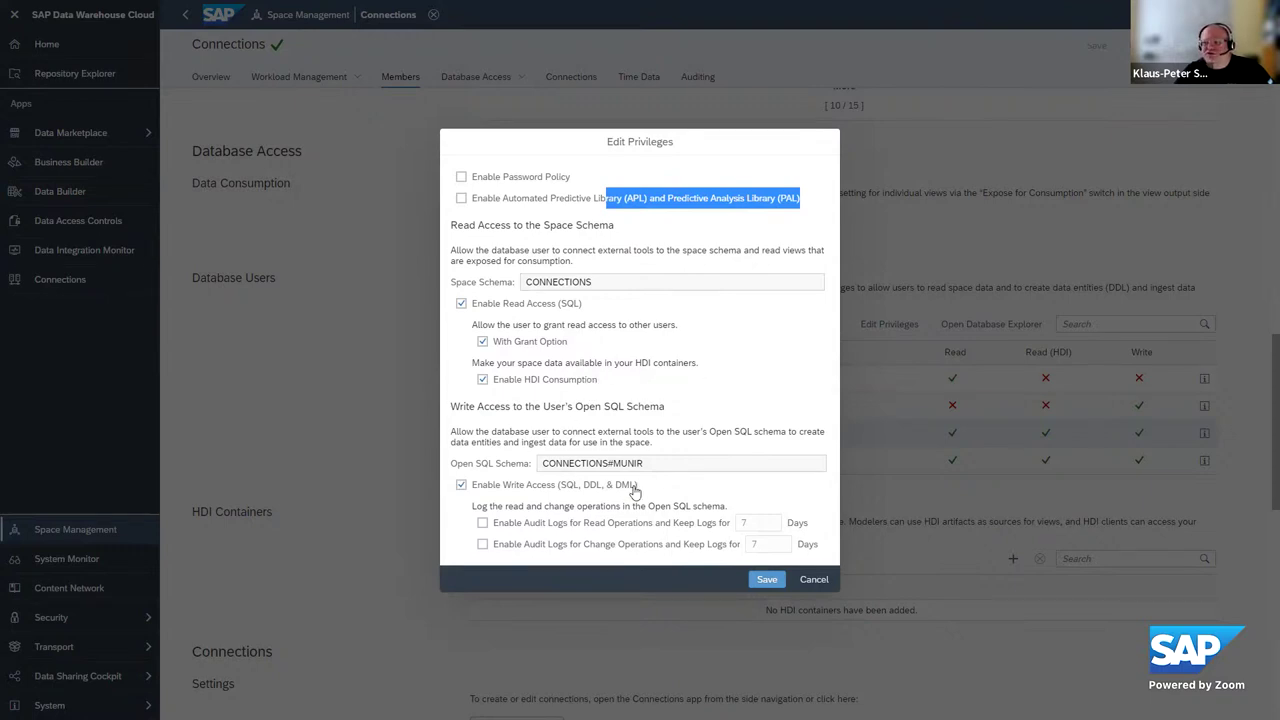
{"action": "left_click", "coordinate": [810, 584]}
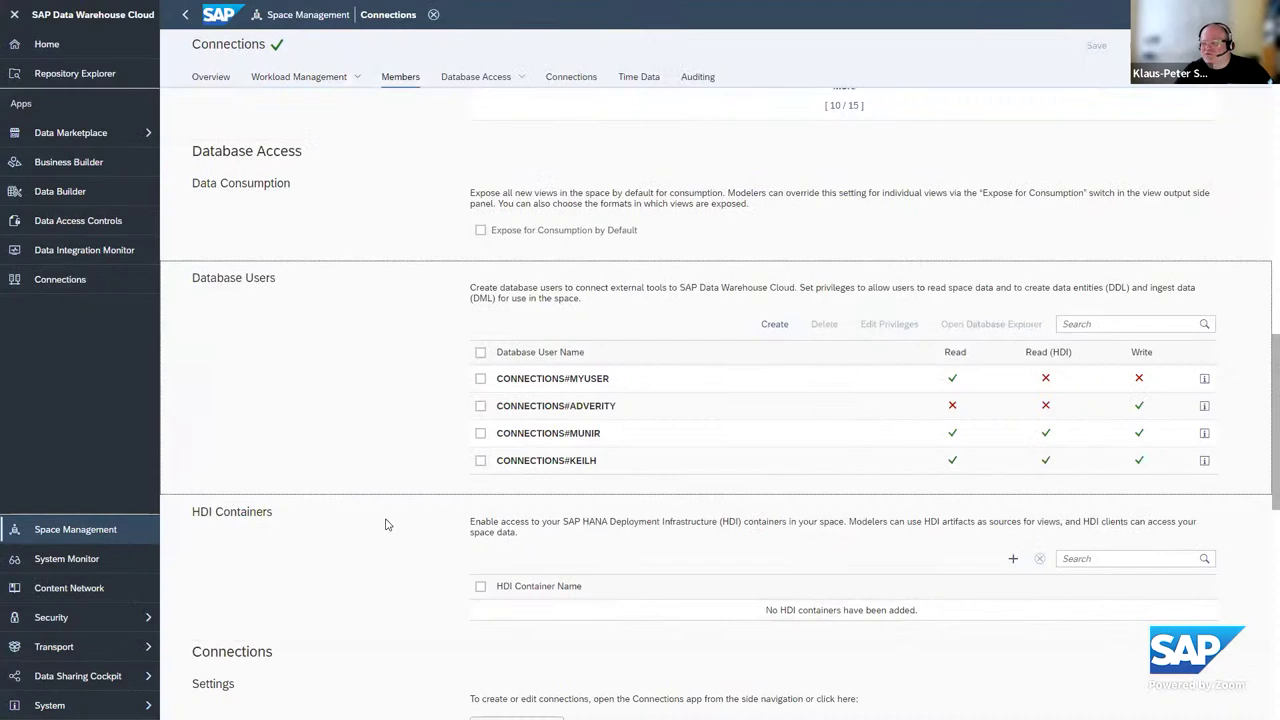
Review the HDI Containers section and browse the unassigned HDI containers available for the space without adding any.
{"action": "scroll", "coordinate": [385, 527], "scroll_direction": "down", "scroll_amount": 3}
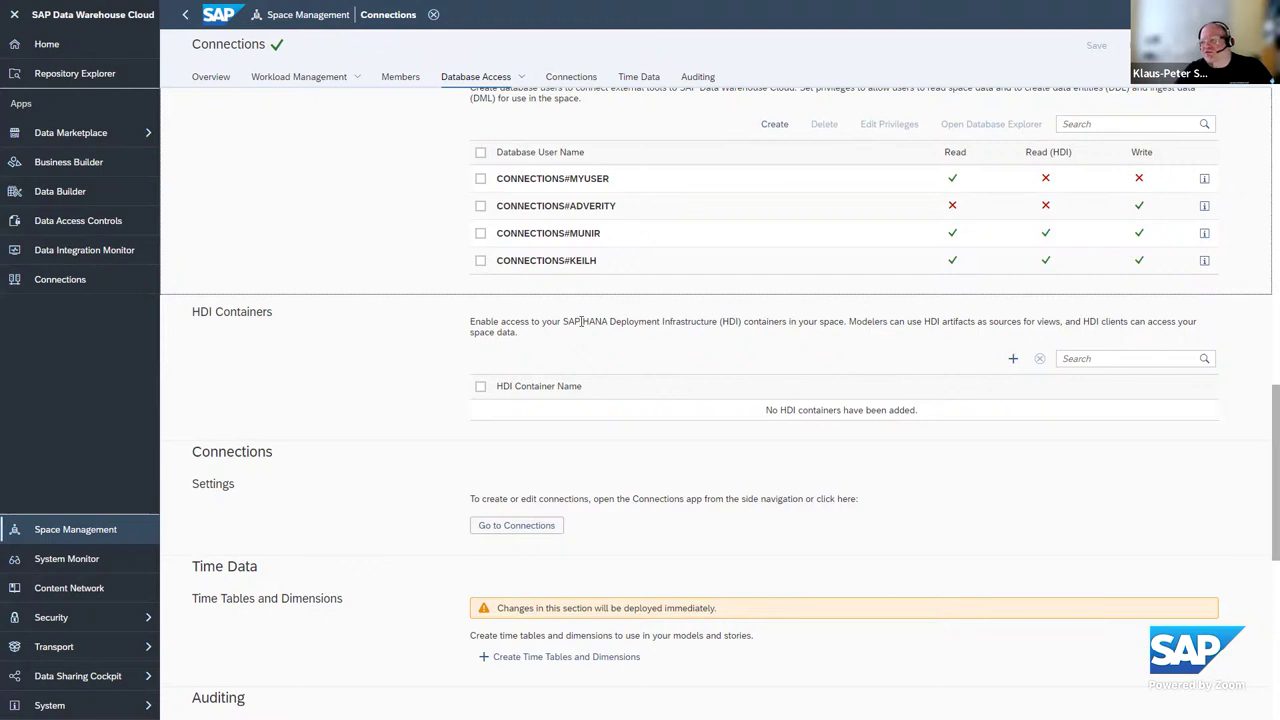
{"action": "left_click_drag", "start_coordinate": [584, 322], "coordinate": [742, 321]}
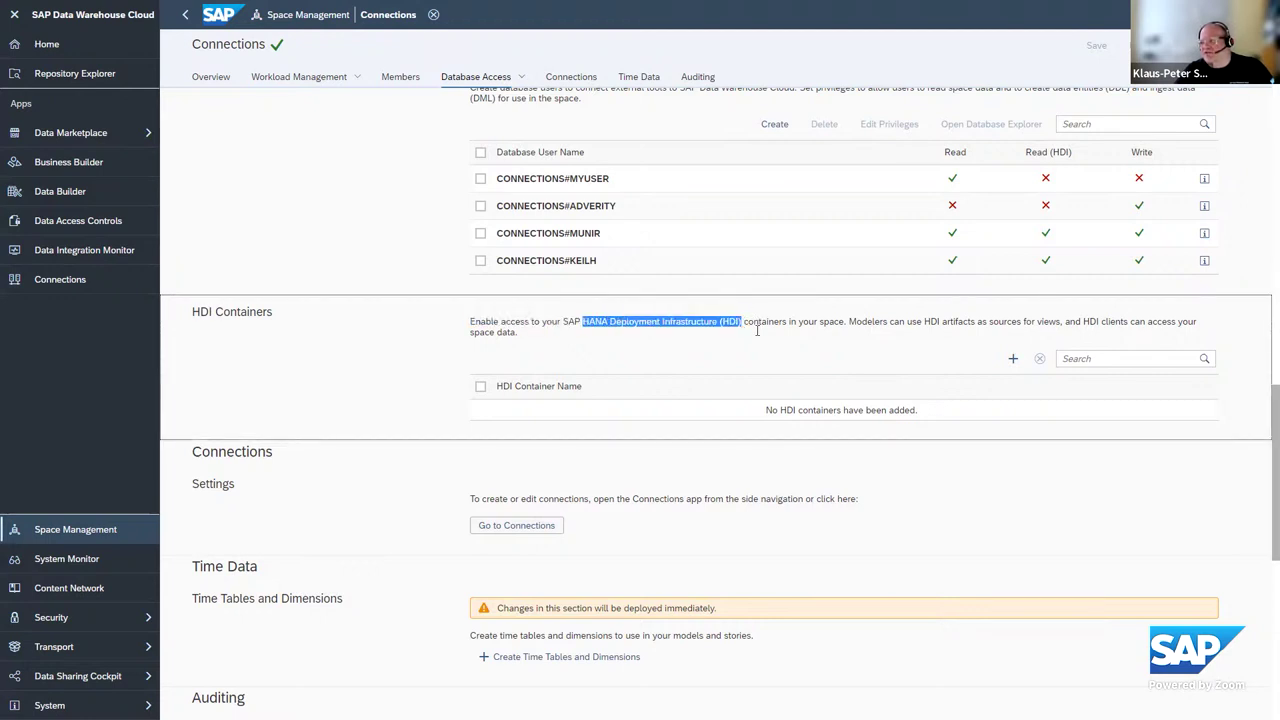
{"action": "left_click", "coordinate": [761, 335]}
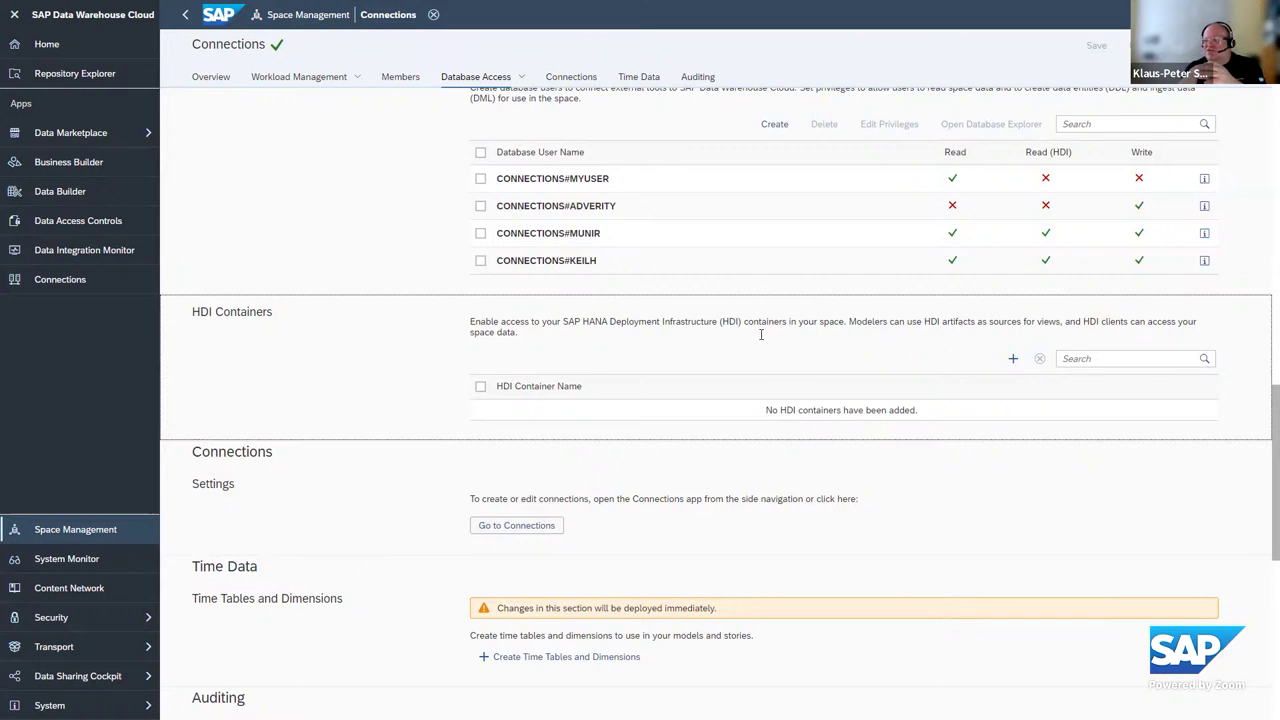
{"action": "left_click", "coordinate": [1010, 358]}
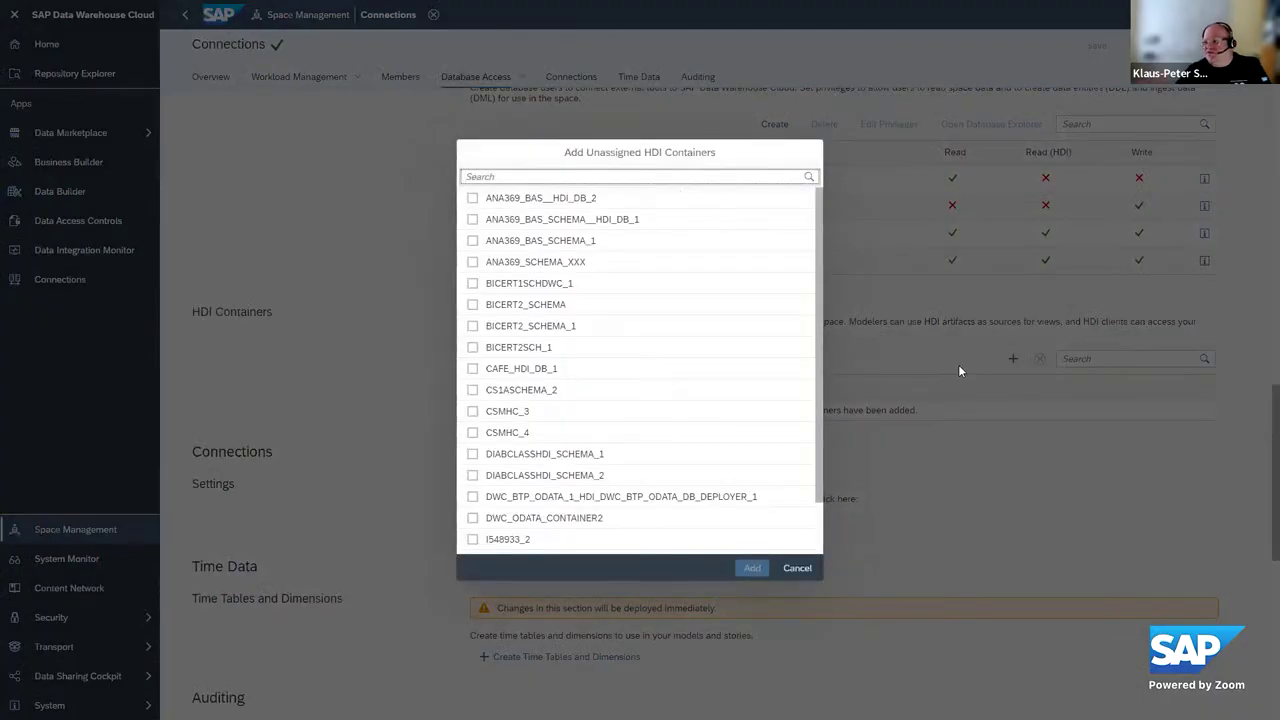
{"action": "scroll", "coordinate": [590, 300], "scroll_direction": "down", "scroll_amount": 2}
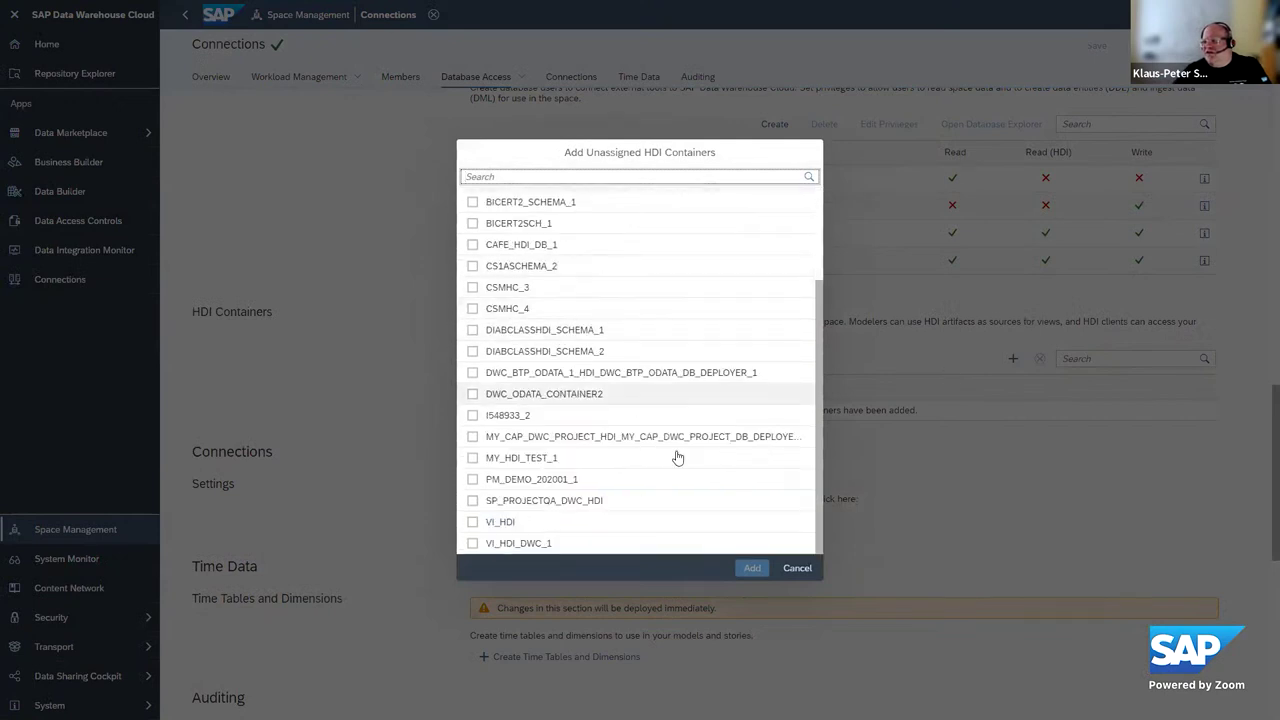
{"action": "left_click", "coordinate": [796, 569]}
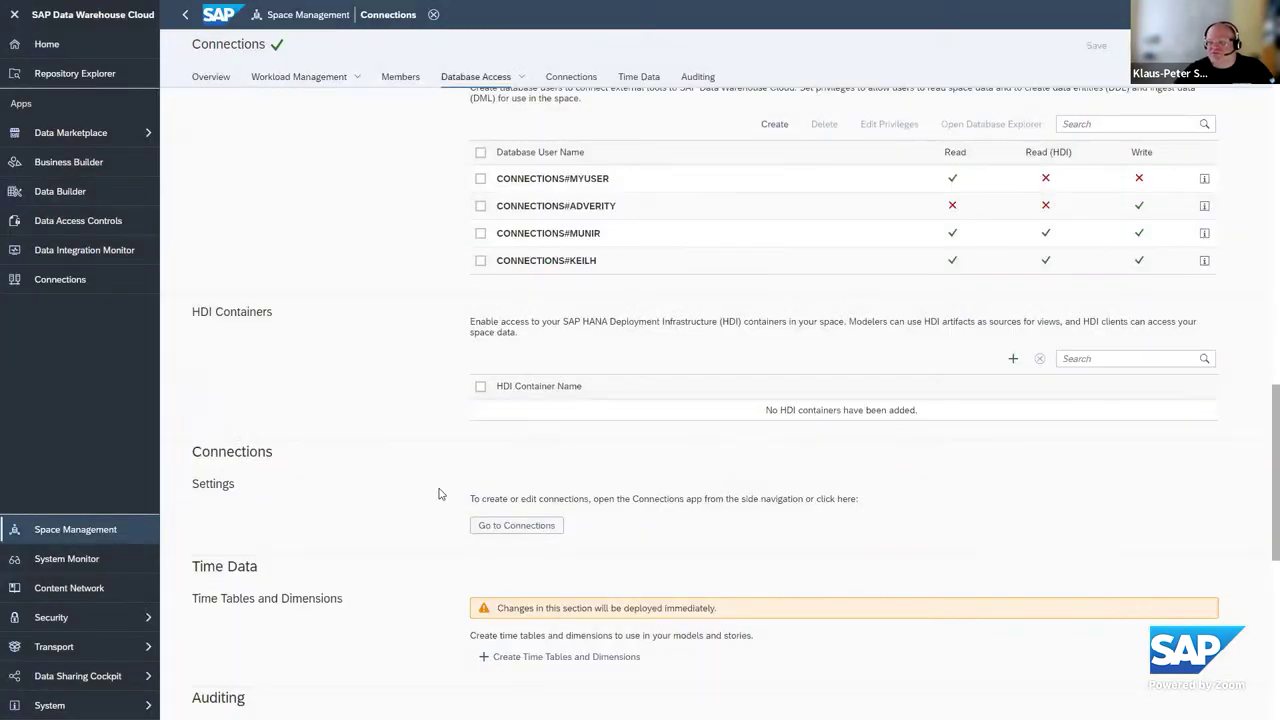
Go from the space's connection settings to its list of connections and start creating a new local connection.
{"action": "scroll", "coordinate": [421, 488], "scroll_direction": "down", "scroll_amount": 2}
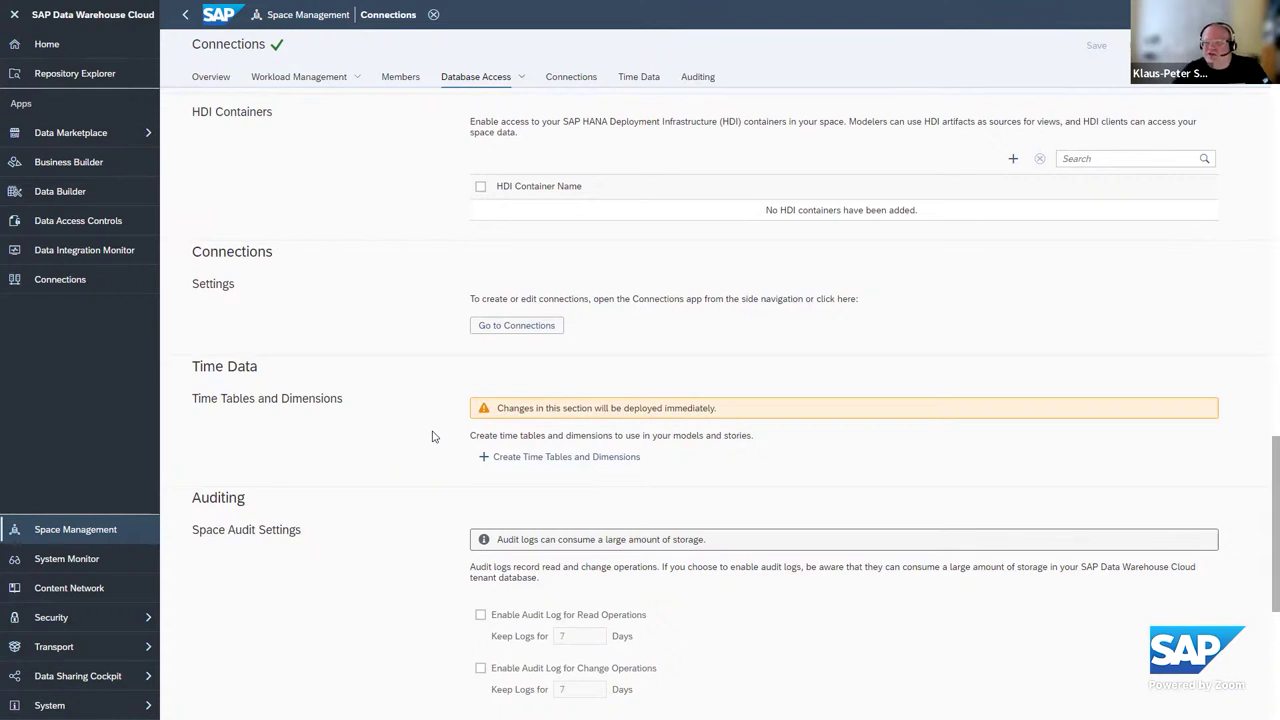
{"action": "left_click", "coordinate": [520, 325]}
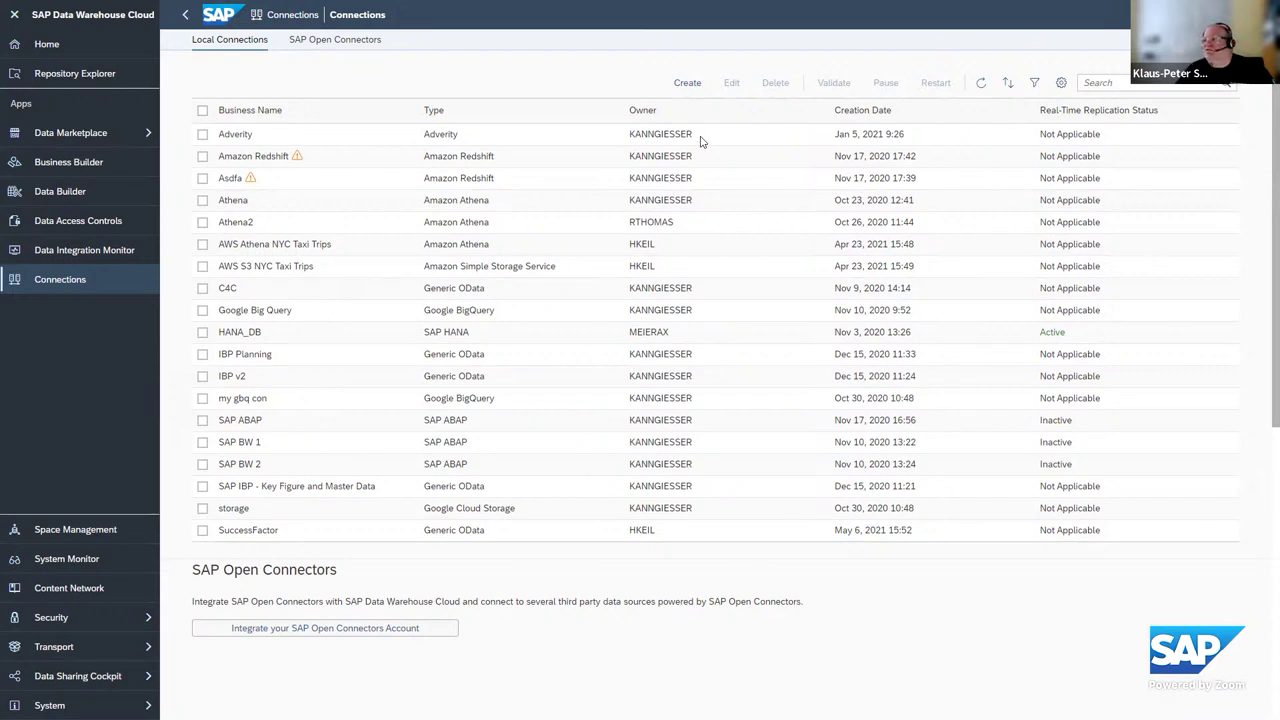
{"action": "left_click", "coordinate": [689, 86]}
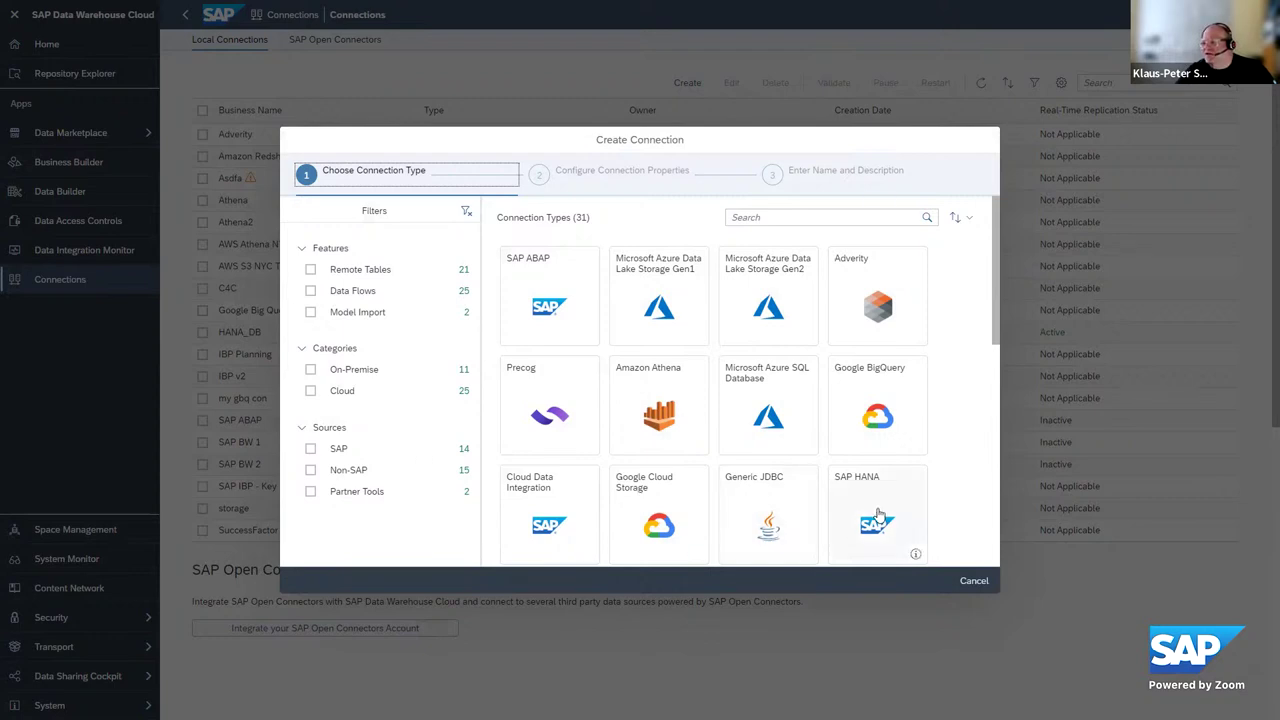
Review the available features of the SAP HANA, Google BigQuery and Microsoft Azure Data Lake Storage Gen2 connection types.
{"action": "left_click", "coordinate": [916, 556]}
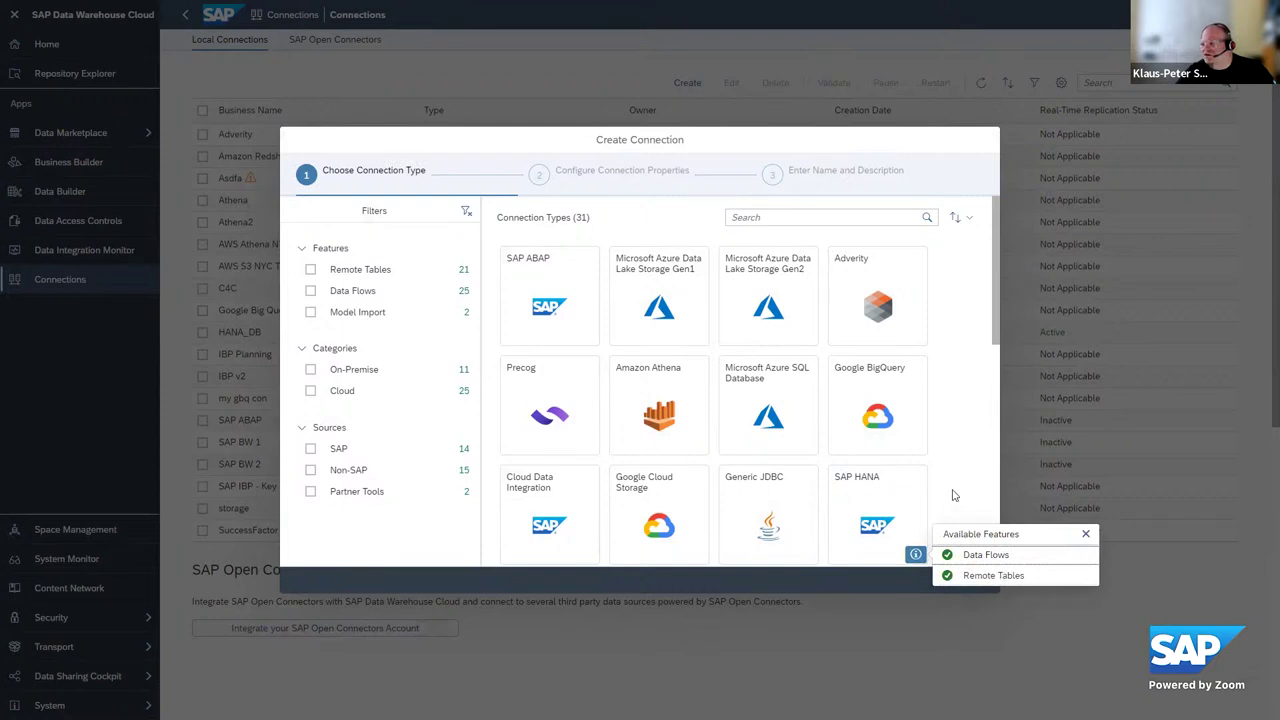
{"action": "left_click", "coordinate": [913, 443]}
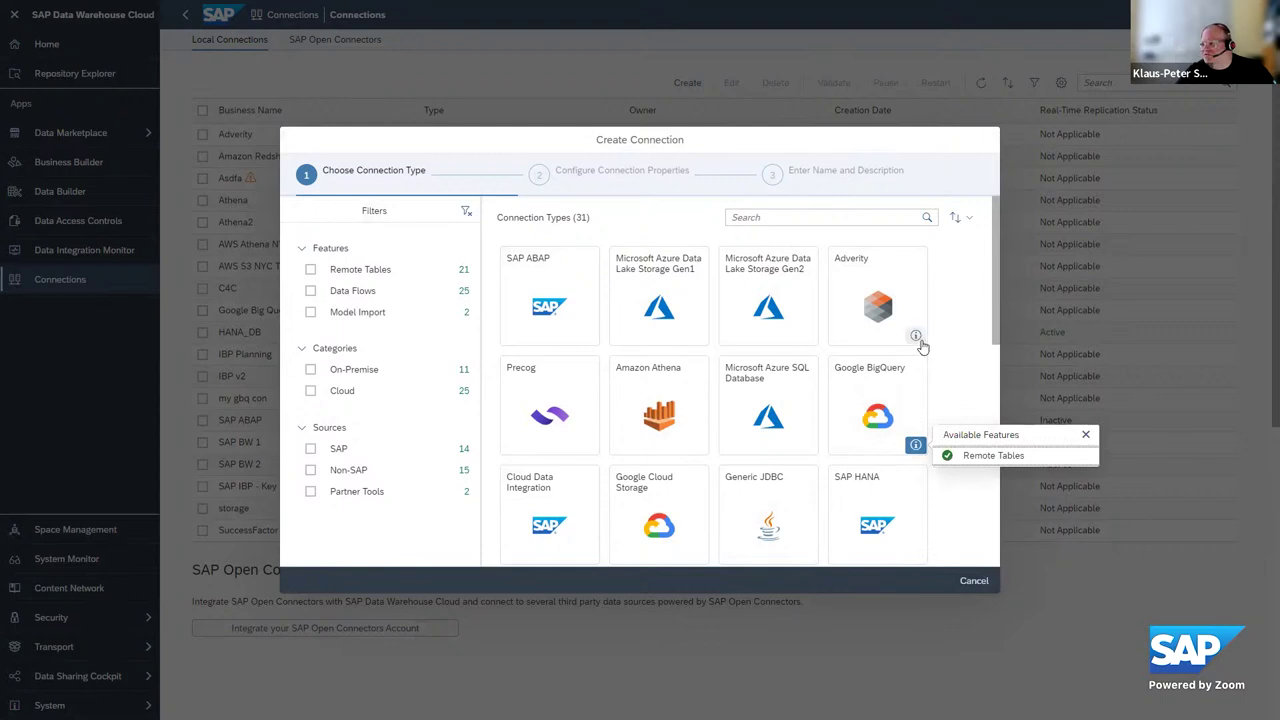
{"action": "left_click", "coordinate": [806, 335]}
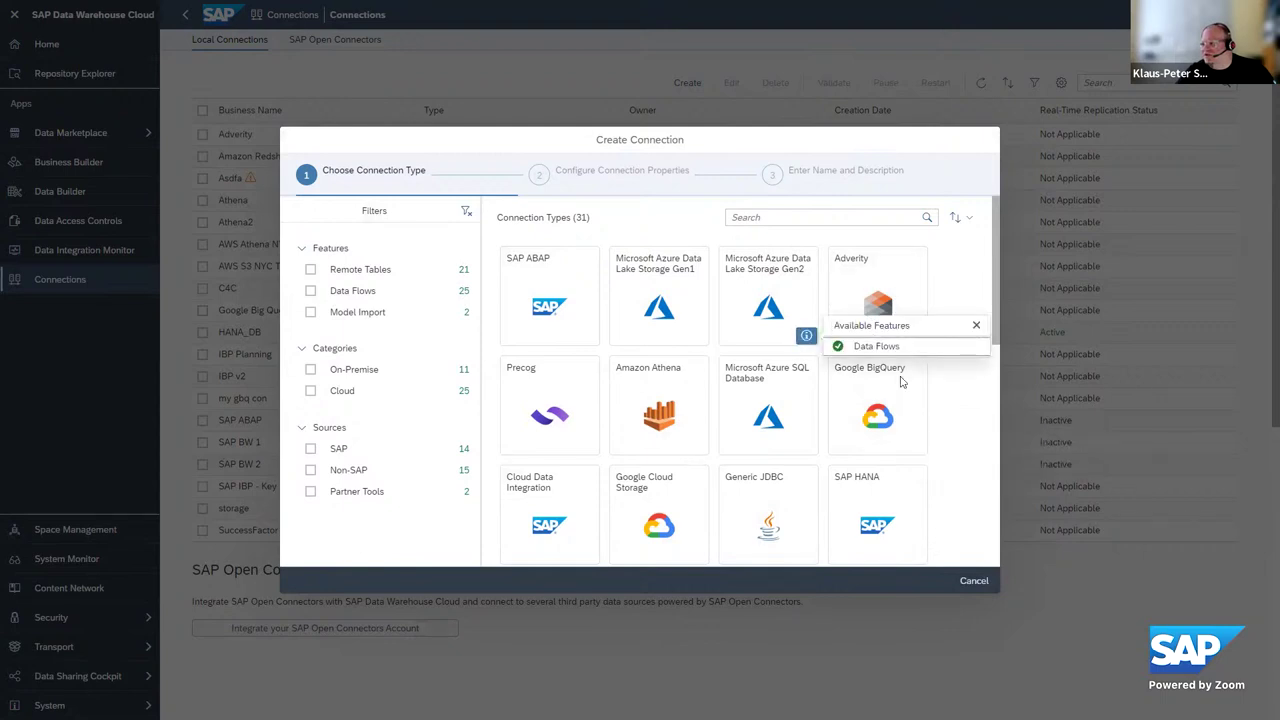
{"action": "left_click", "coordinate": [961, 420]}
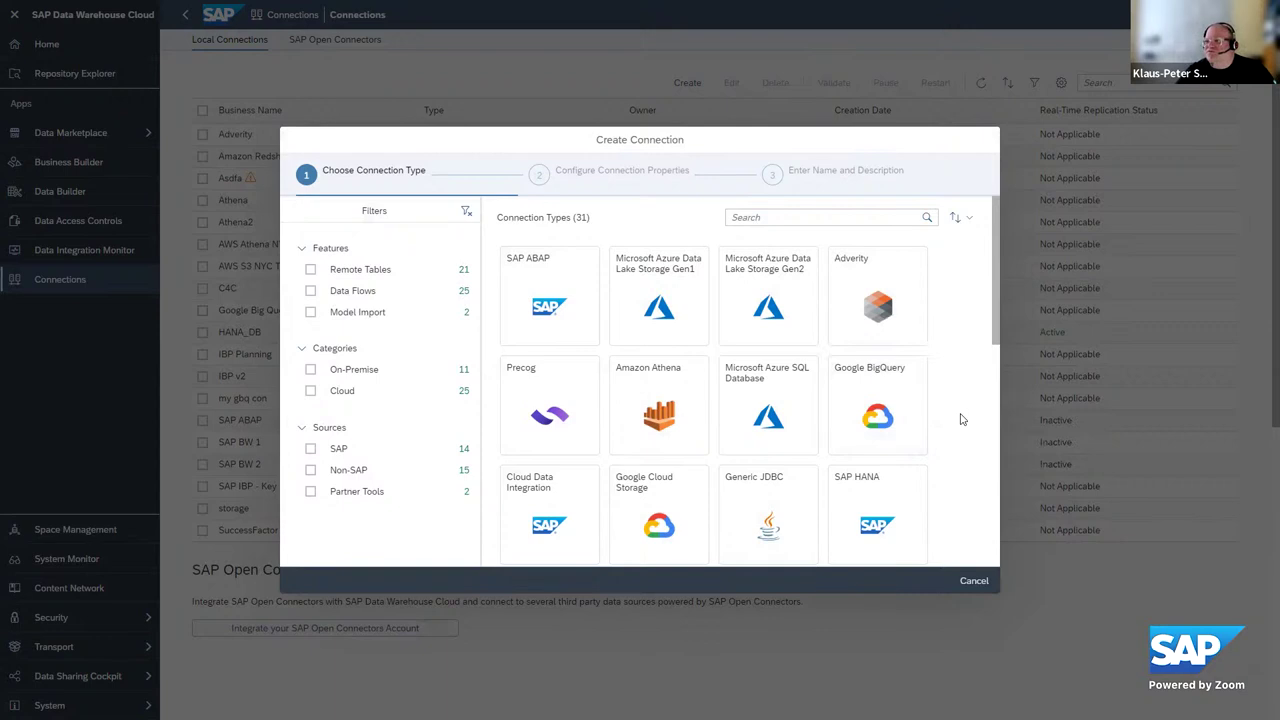
Choose SAP HANA as the connection type and review its category options, connection fields and supported features.
{"action": "left_click", "coordinate": [885, 500]}
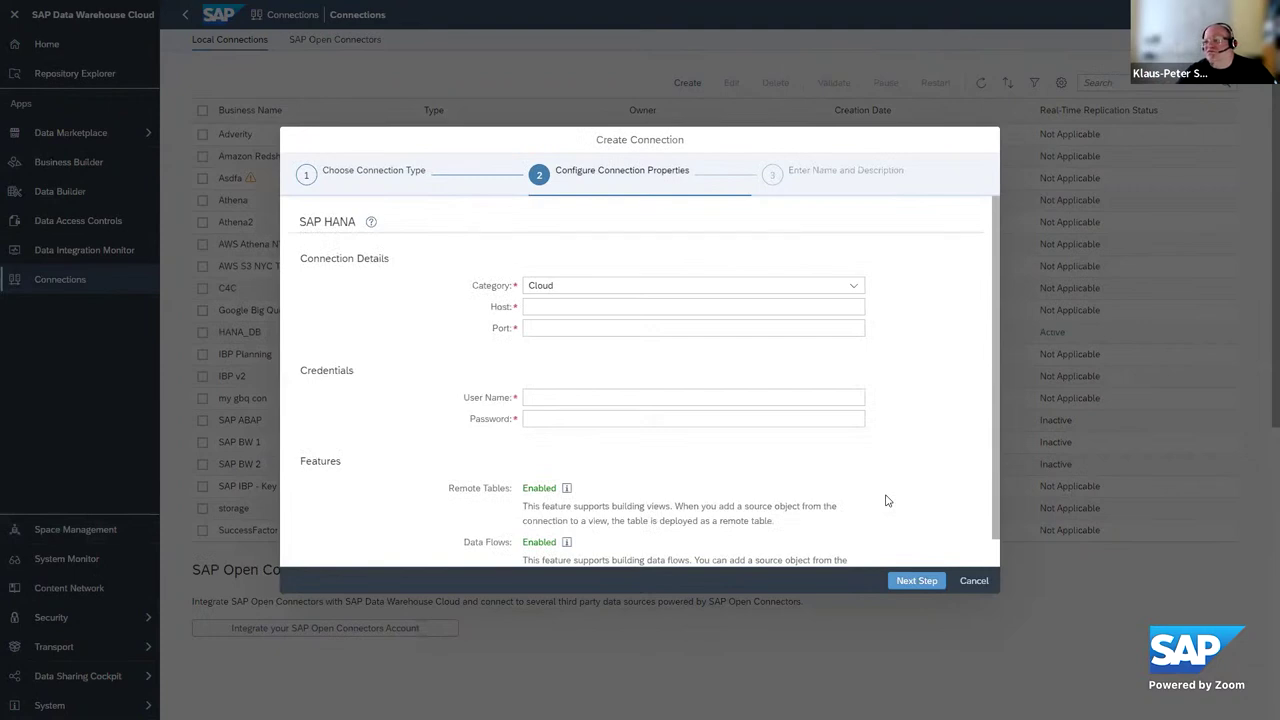
{"action": "left_click", "coordinate": [855, 287]}
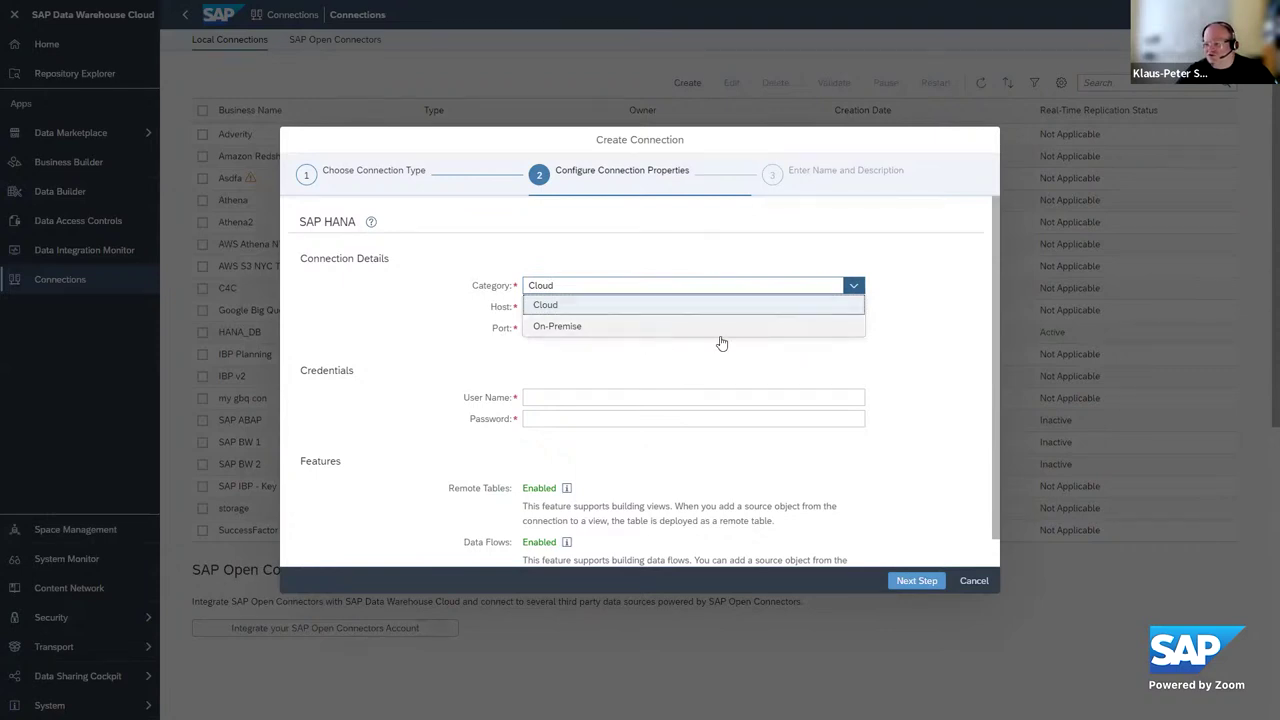
{"action": "left_click", "coordinate": [928, 386]}
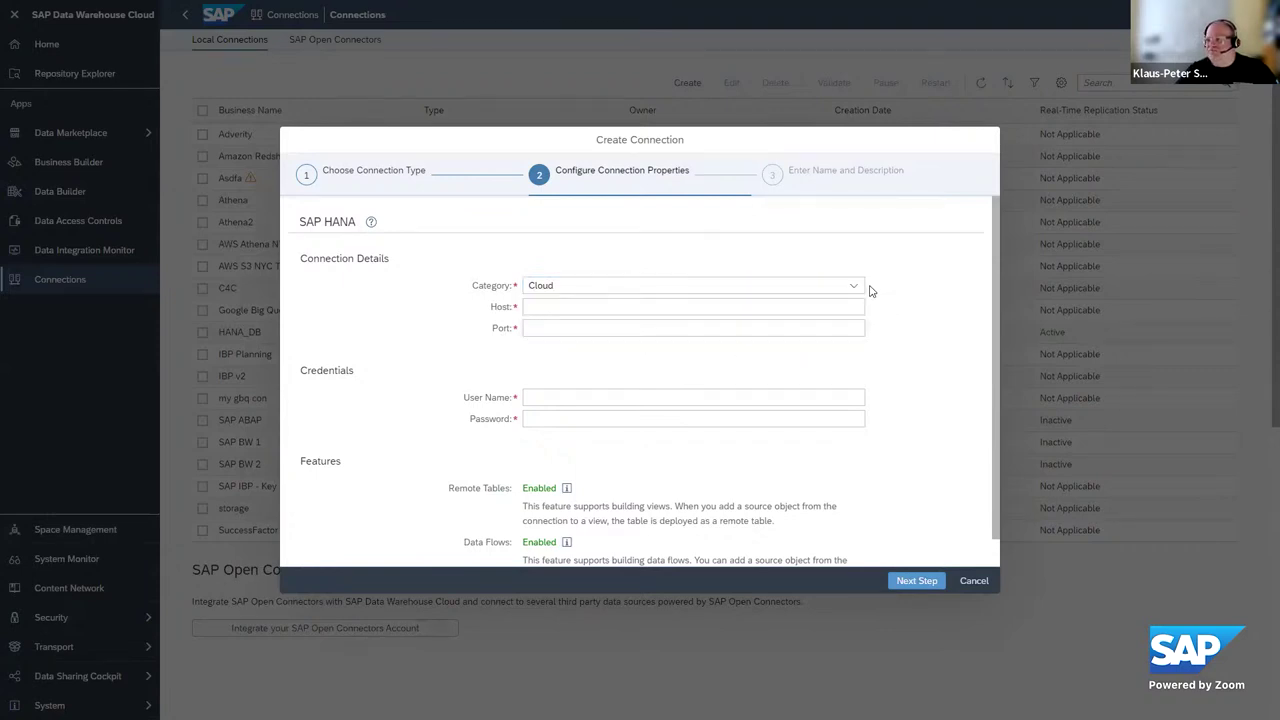
{"action": "scroll", "coordinate": [883, 341], "scroll_direction": "down", "scroll_amount": 1}
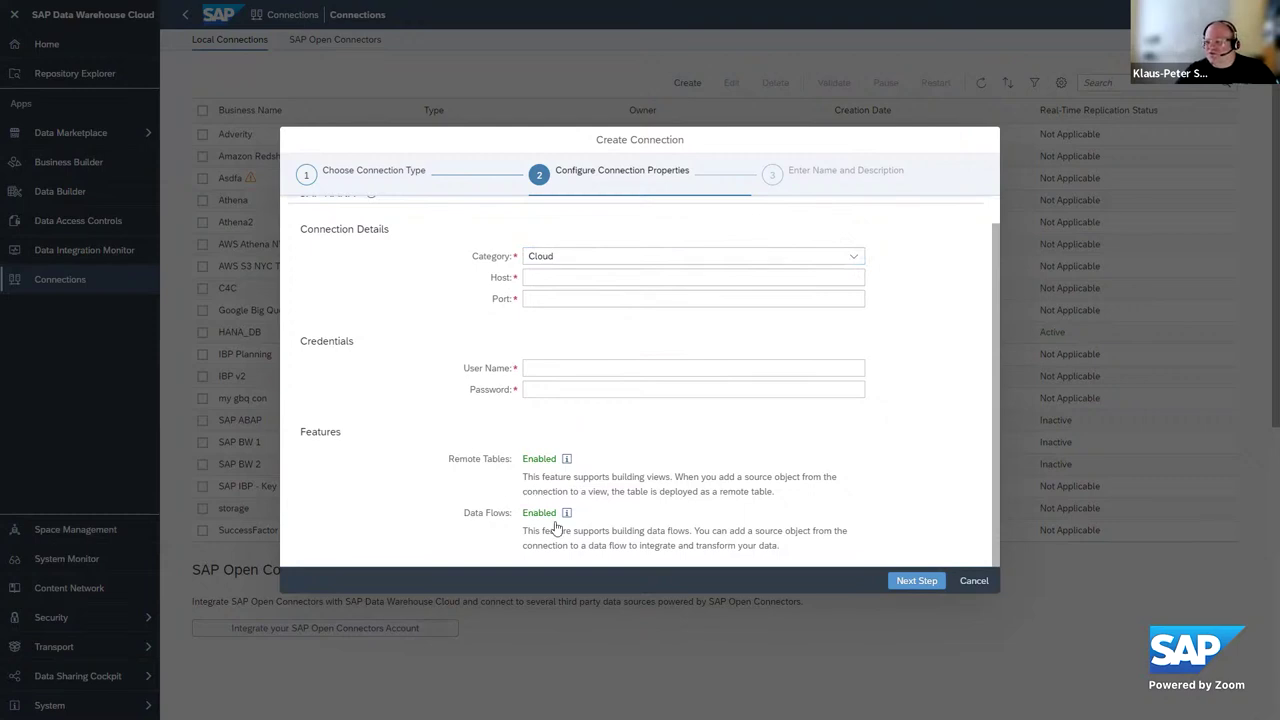
Set the connection category to On-Premise and review the Cloud Connector, security, credential and feature settings.
{"action": "left_click", "coordinate": [622, 259]}
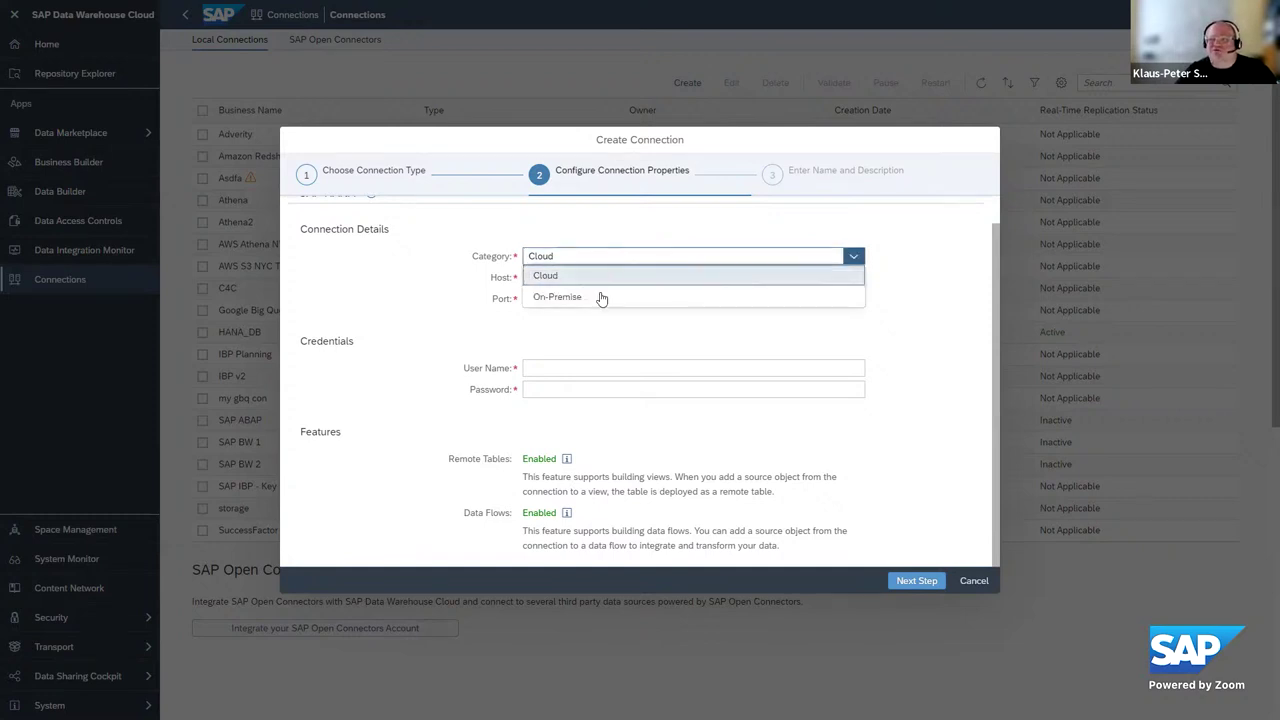
{"action": "left_click", "coordinate": [601, 297]}
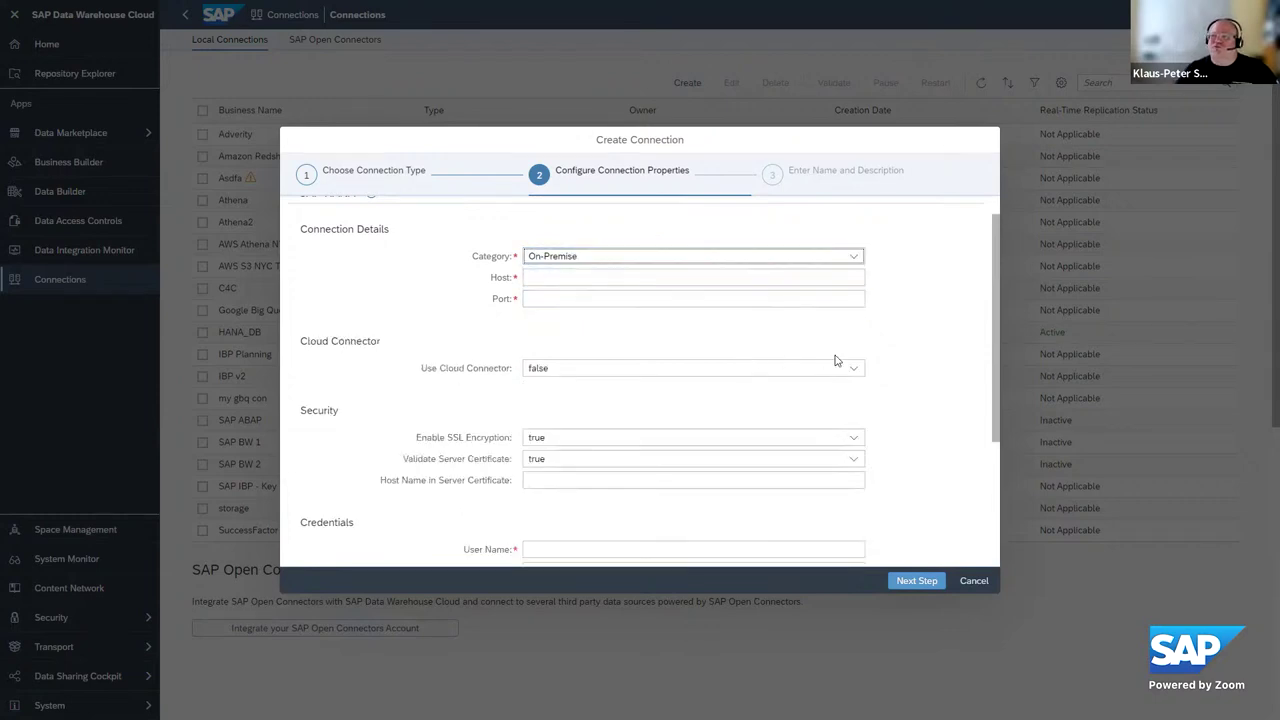
{"action": "scroll", "coordinate": [876, 358], "scroll_direction": "down", "scroll_amount": 3}
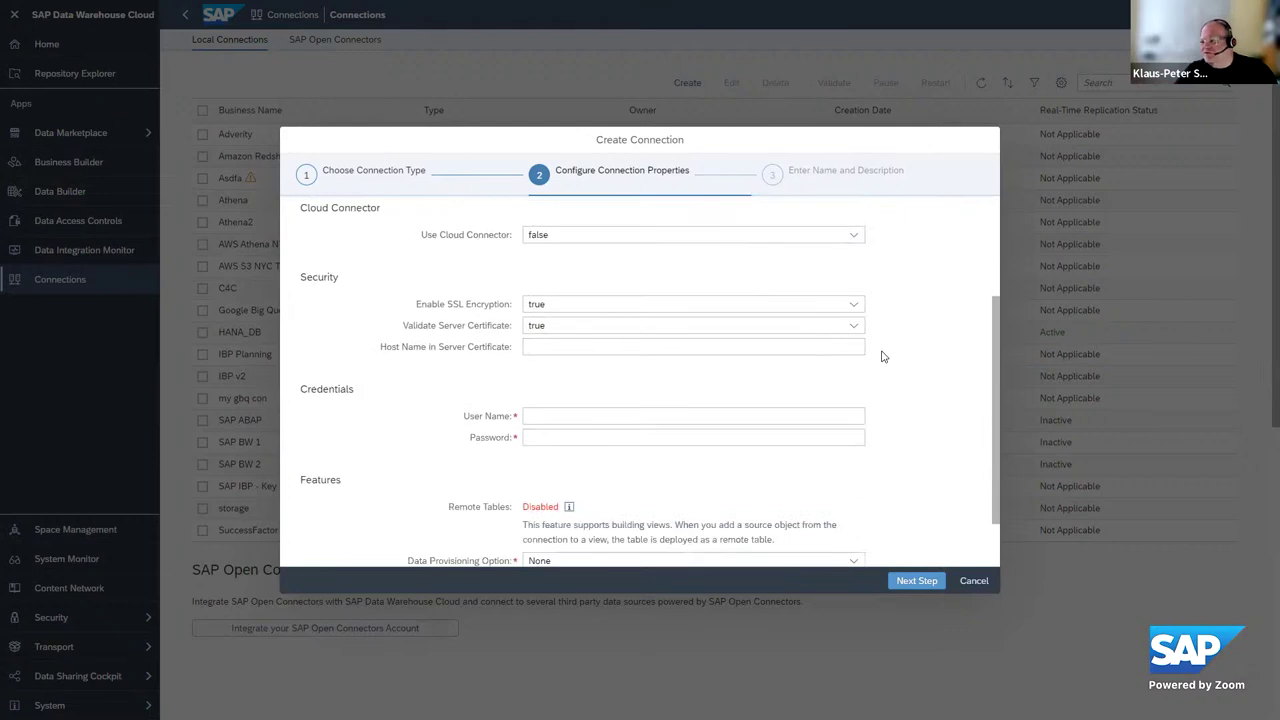
{"action": "scroll", "coordinate": [883, 357], "scroll_direction": "down", "scroll_amount": 2}
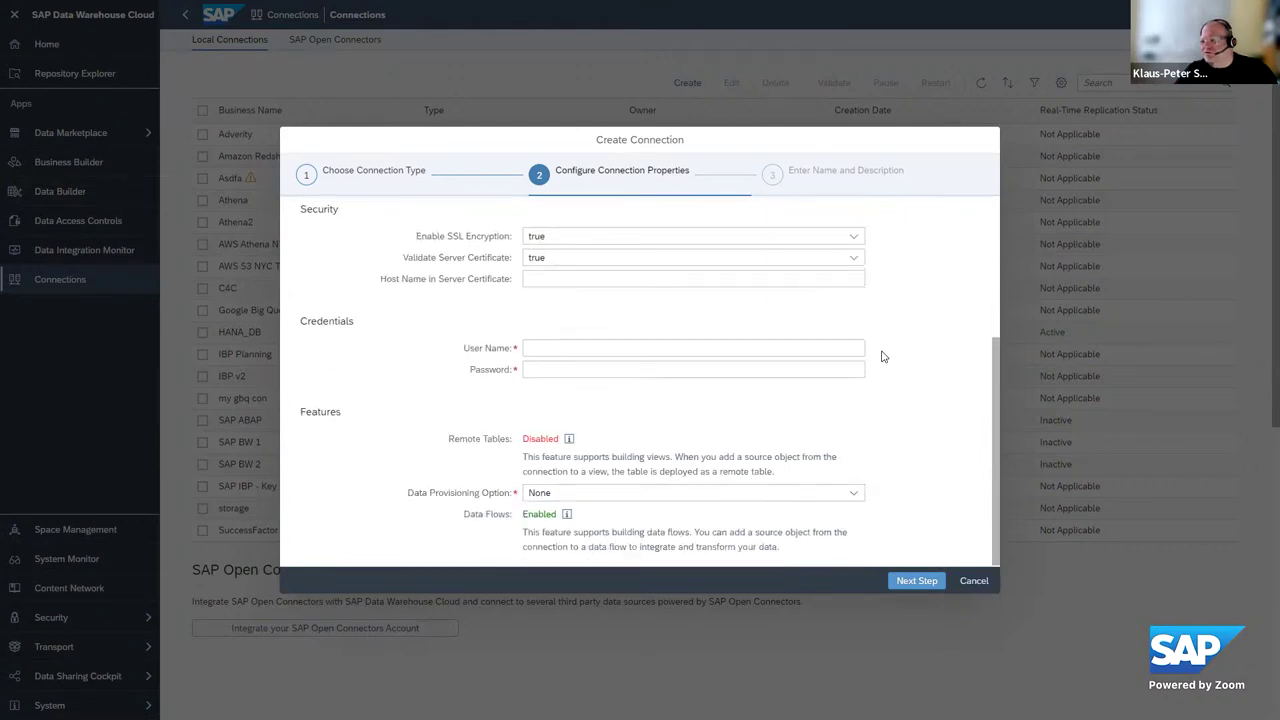
Set the Data Provisioning Option to Data Provisioning Agent, and leave the connection wizard without saving.
{"action": "left_click", "coordinate": [545, 494]}
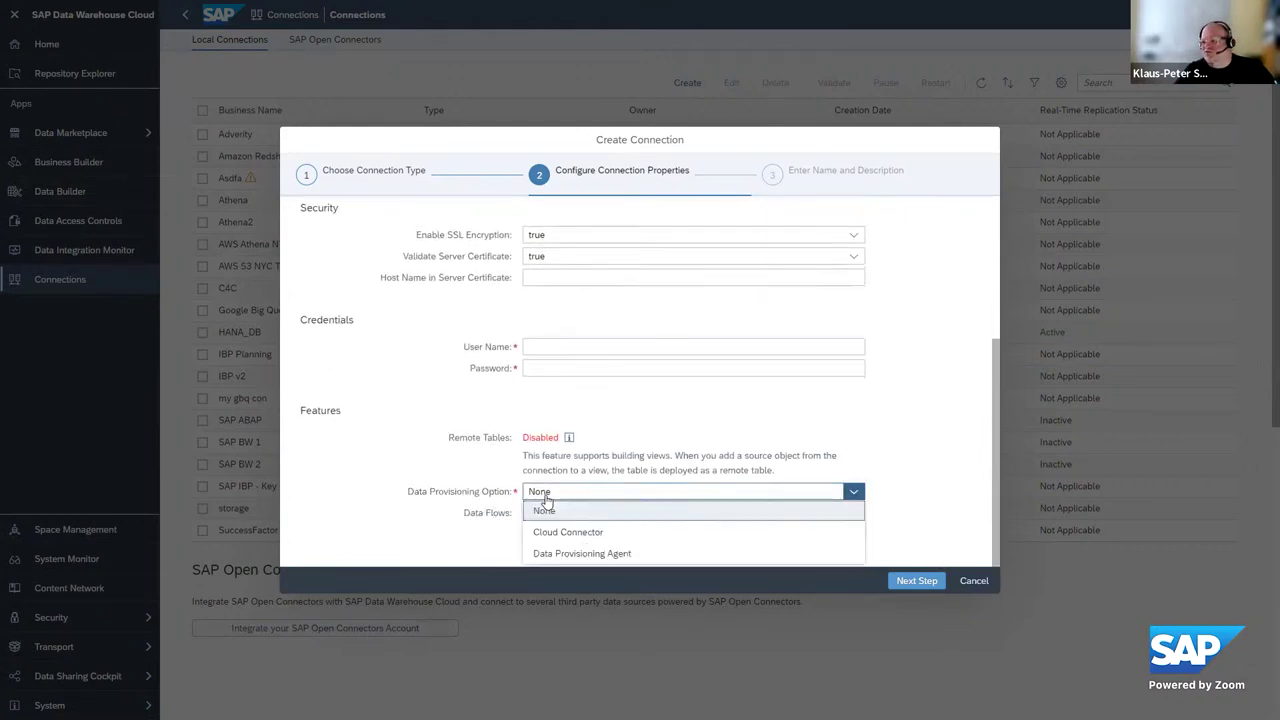
{"action": "left_click", "coordinate": [582, 553]}
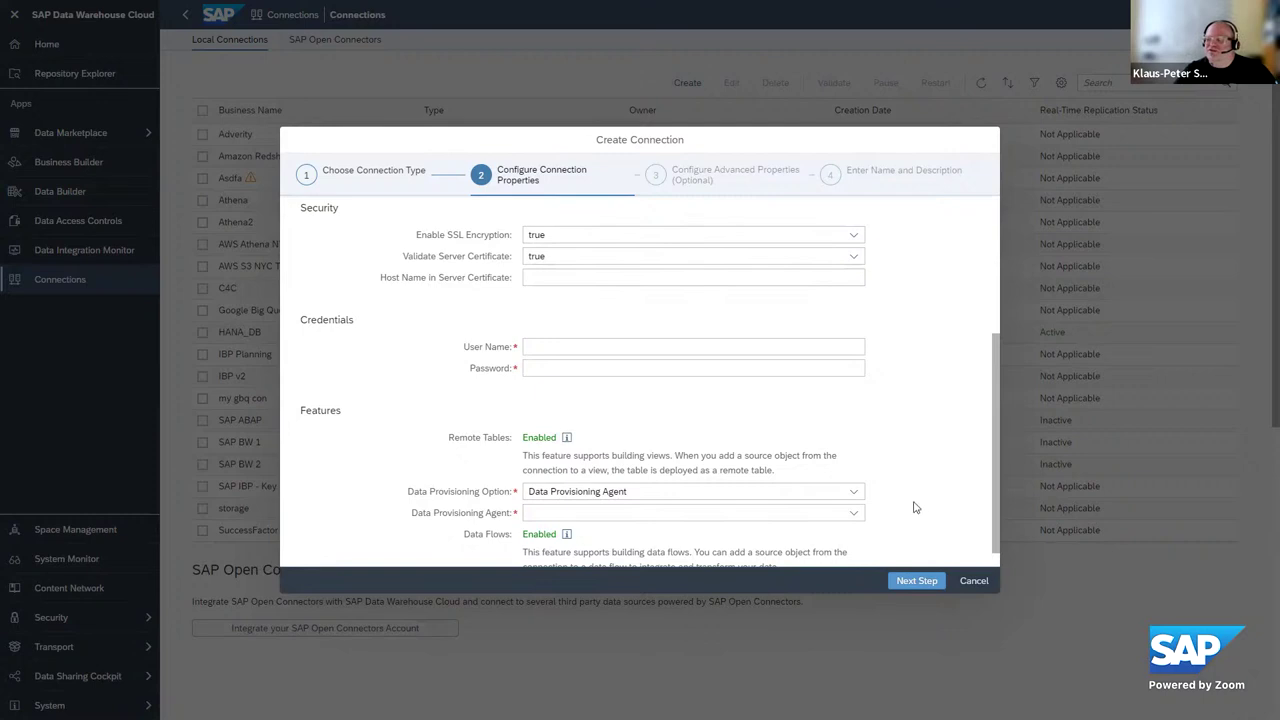
{"action": "left_click", "coordinate": [967, 588]}
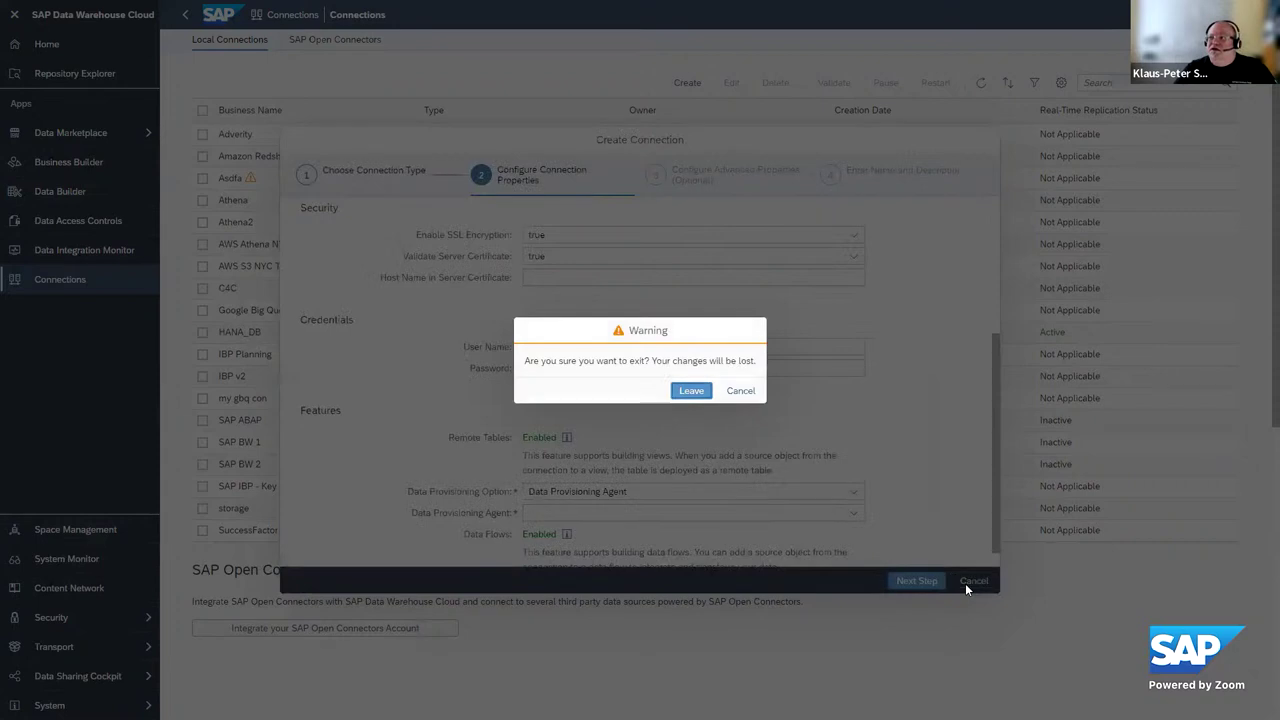
{"action": "left_click", "coordinate": [691, 391]}
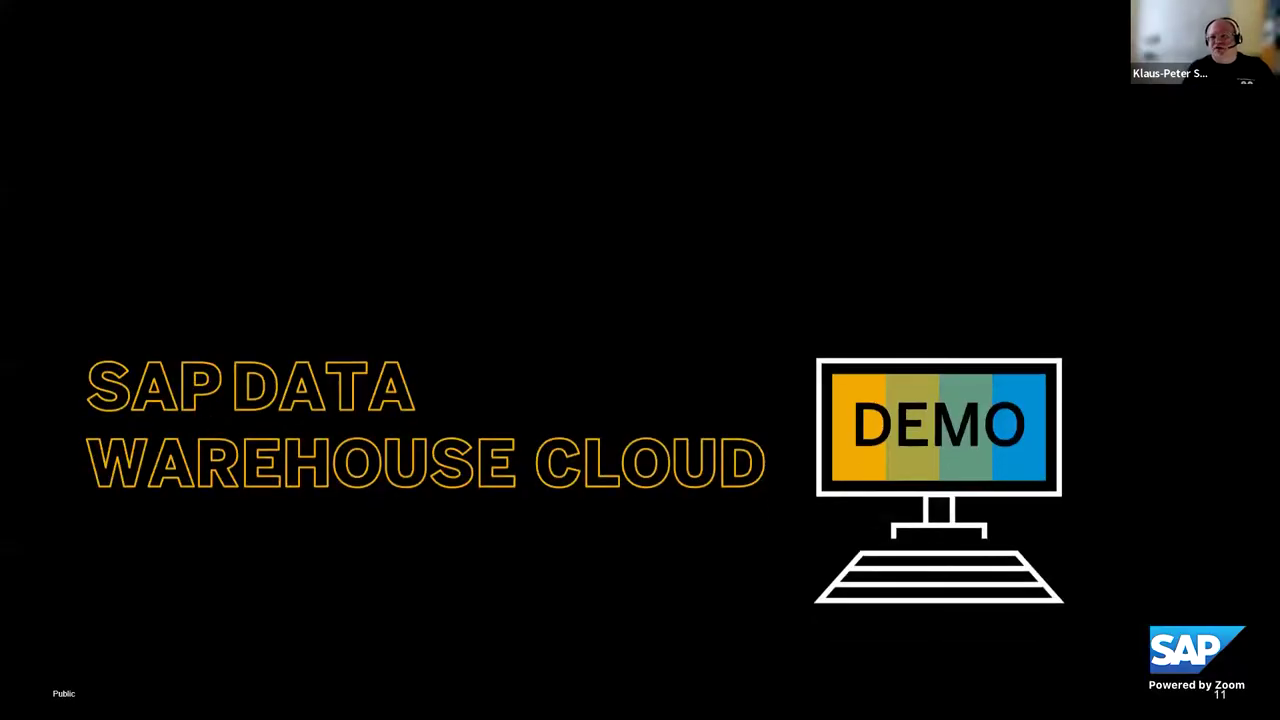
{"action": "key", "text": "Right"}
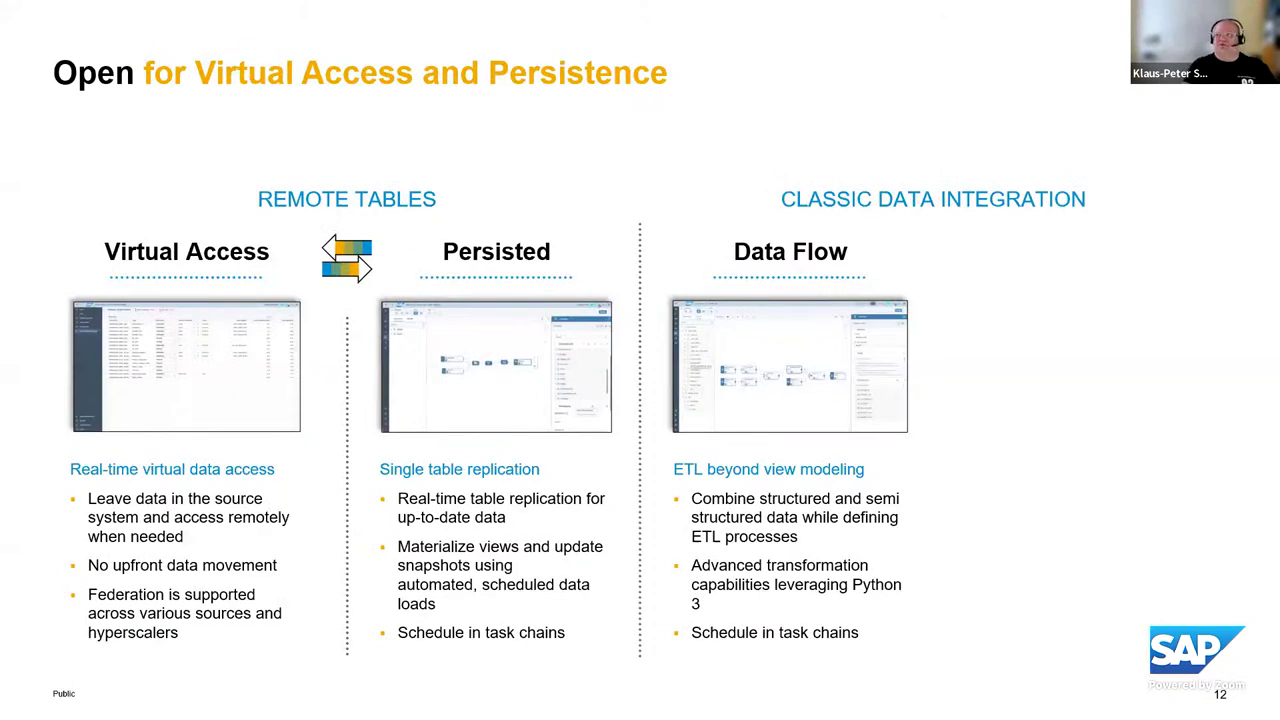
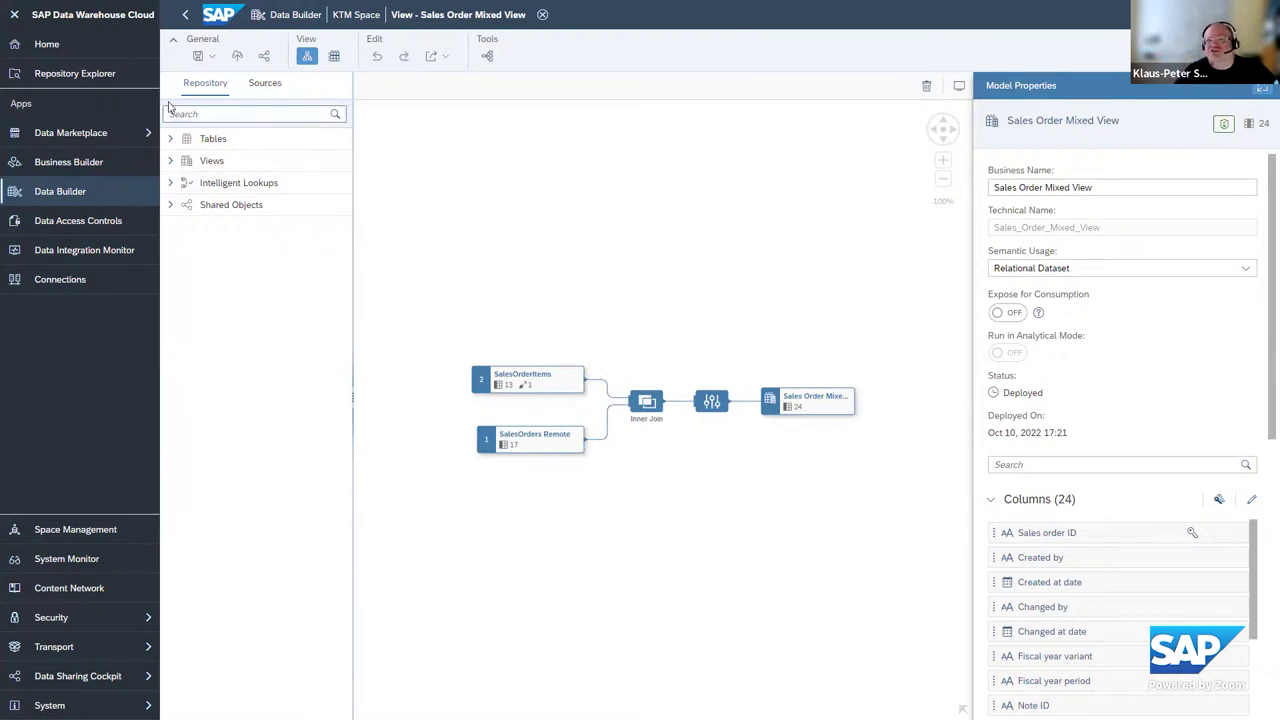
Collapse the side navigation and select the Sales Order Mixed View output node in the view diagram.
{"action": "left_click", "coordinate": [15, 15]}
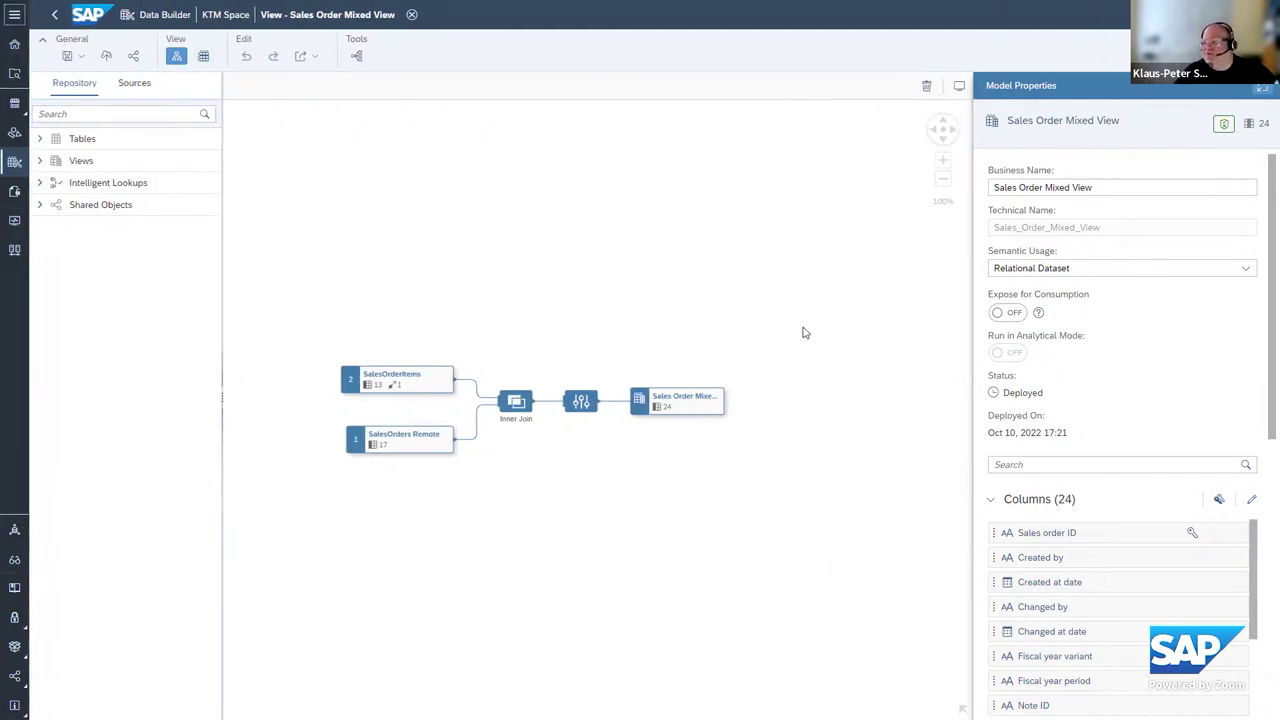
{"action": "left_click", "coordinate": [699, 398]}
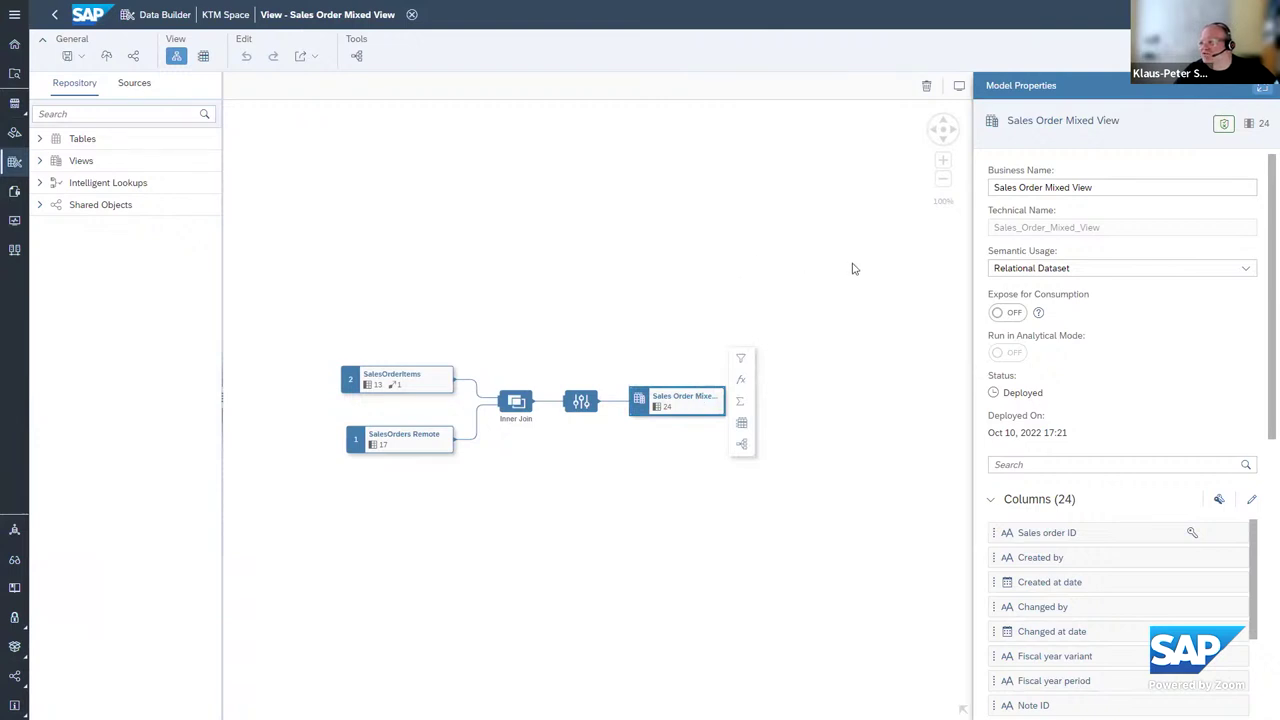
Switch the view's semantic usage to Analytical Dataset and back to Relational Dataset, comparing how the columns are listed.
{"action": "left_click", "coordinate": [1128, 268]}
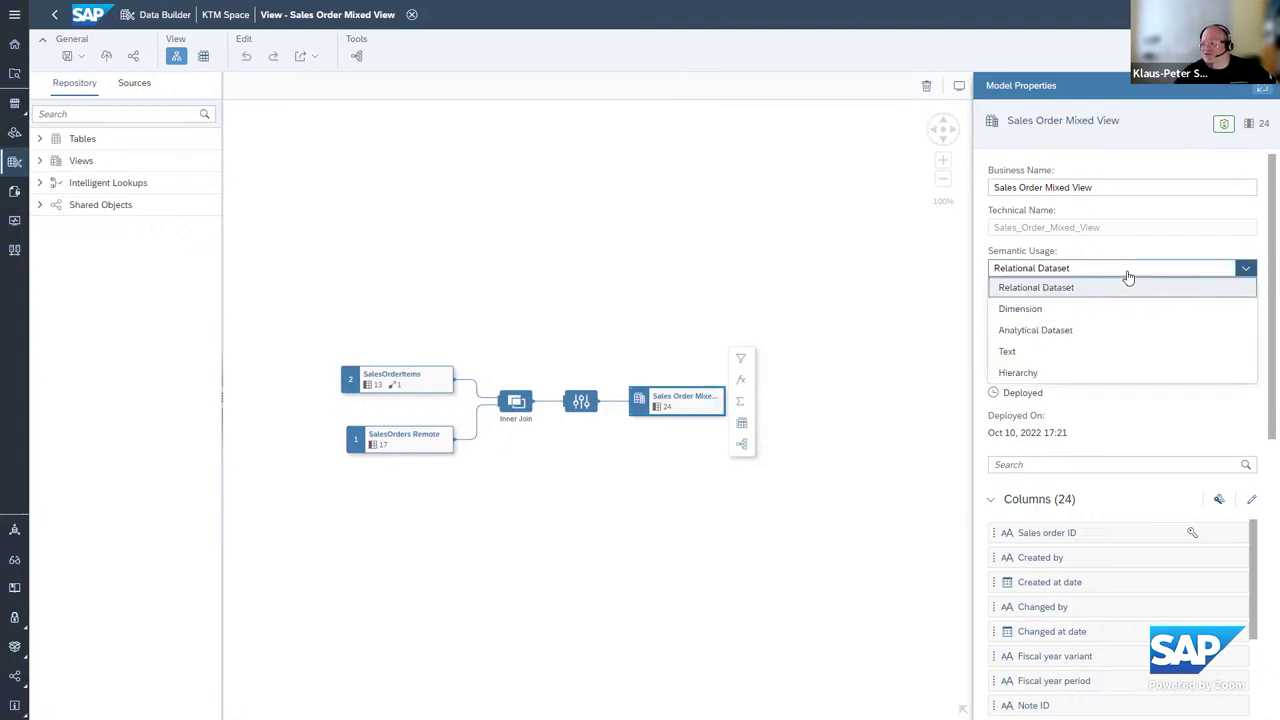
{"action": "left_click", "coordinate": [1093, 337]}
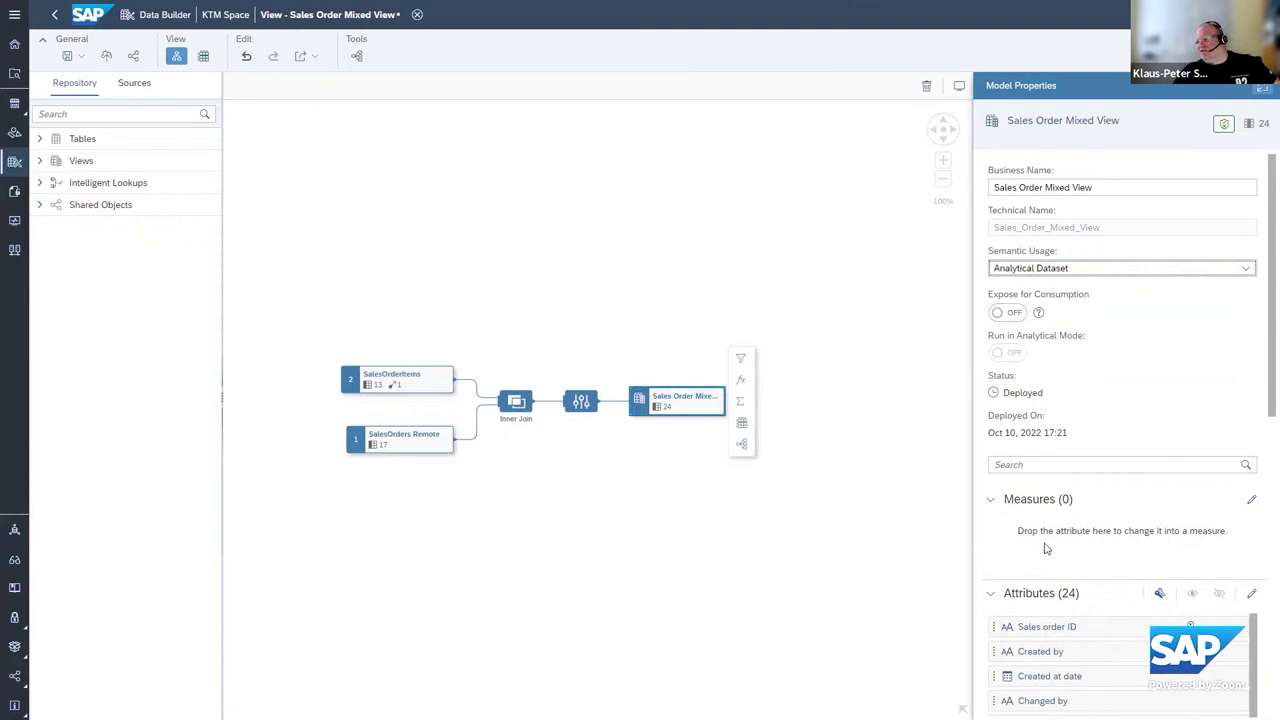
{"action": "left_click", "coordinate": [1130, 270]}
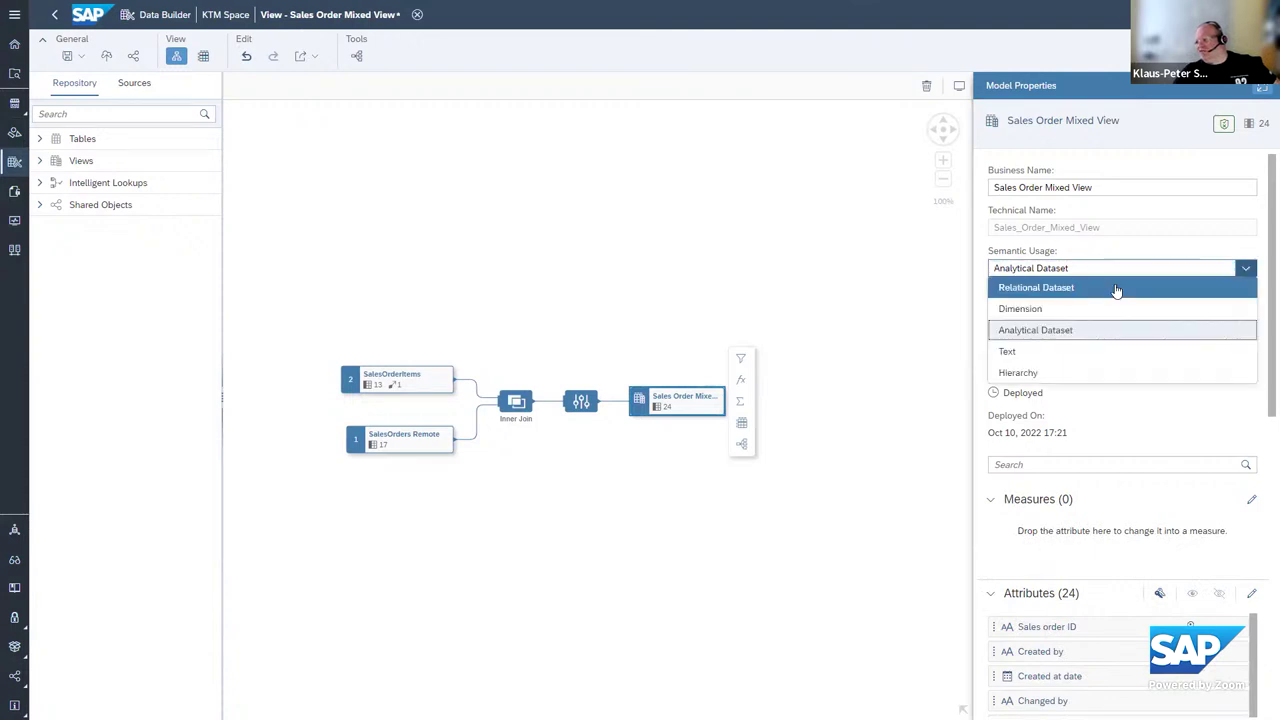
{"action": "left_click", "coordinate": [1116, 289]}
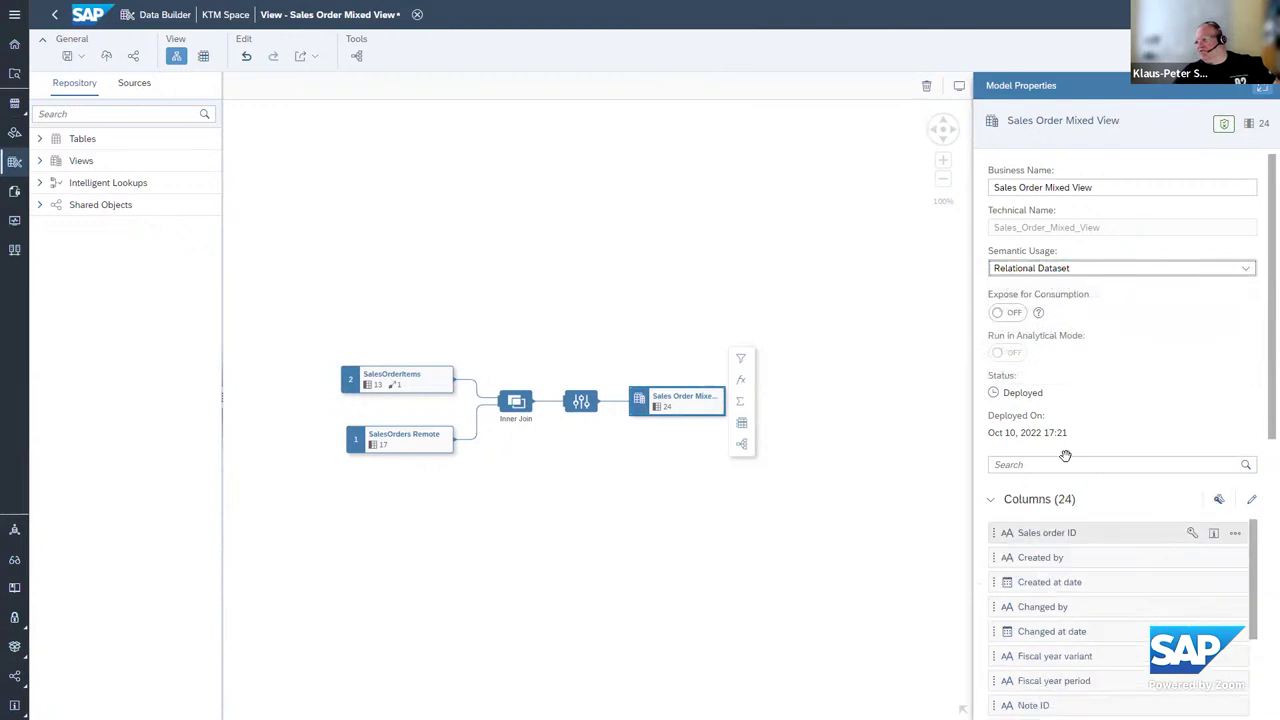
{"action": "scroll", "coordinate": [1065, 535], "scroll_direction": "down", "scroll_amount": 5}
{"action": "scroll", "coordinate": [1173, 611], "scroll_direction": "down", "scroll_amount": 4}
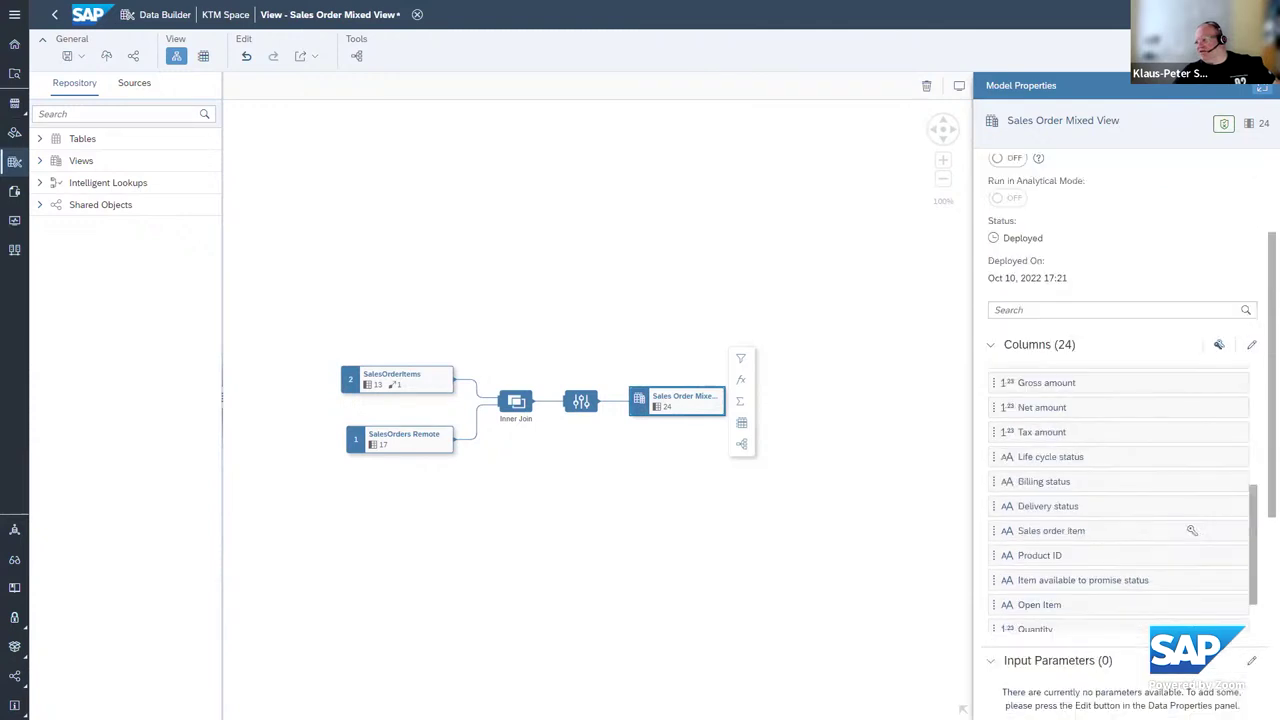
{"action": "scroll", "coordinate": [1173, 611], "scroll_direction": "up", "scroll_amount": 5}
{"action": "scroll", "coordinate": [1173, 611], "scroll_direction": "up", "scroll_amount": 5}
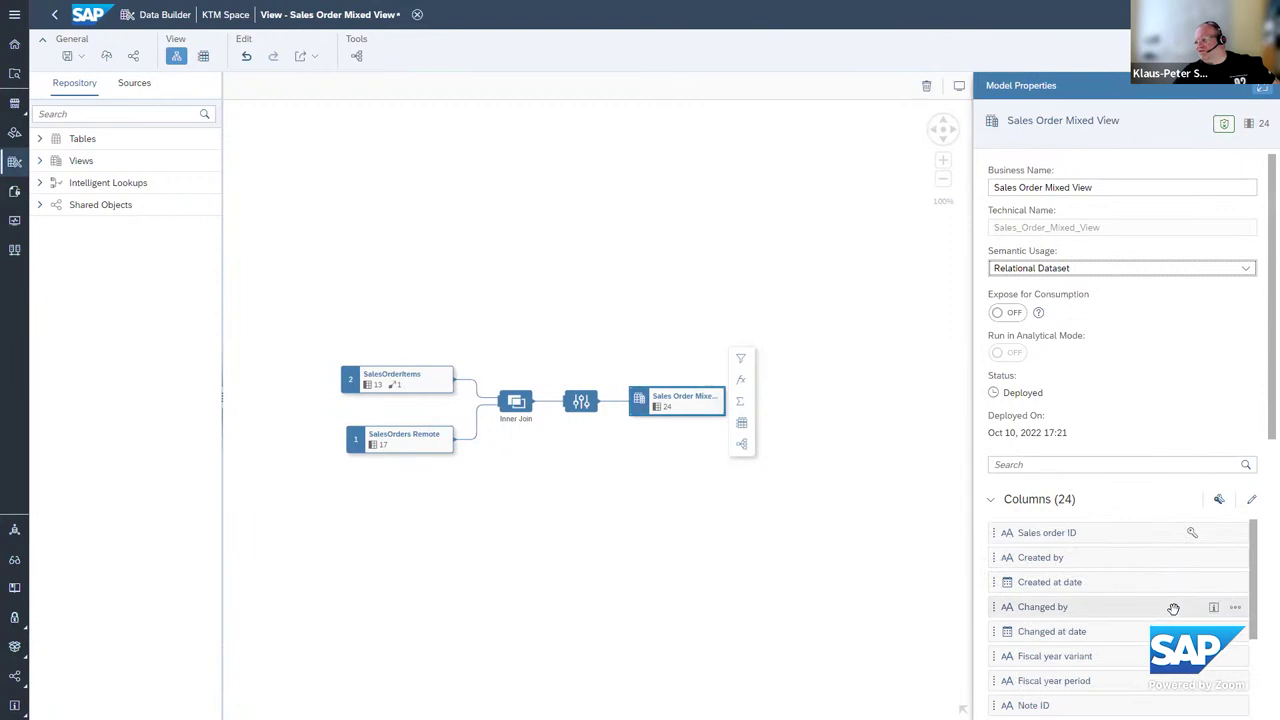
Set the view's semantic usage to Analytical Dataset and change the Gross amount attribute to a measure.
{"action": "left_click", "coordinate": [1130, 280]}
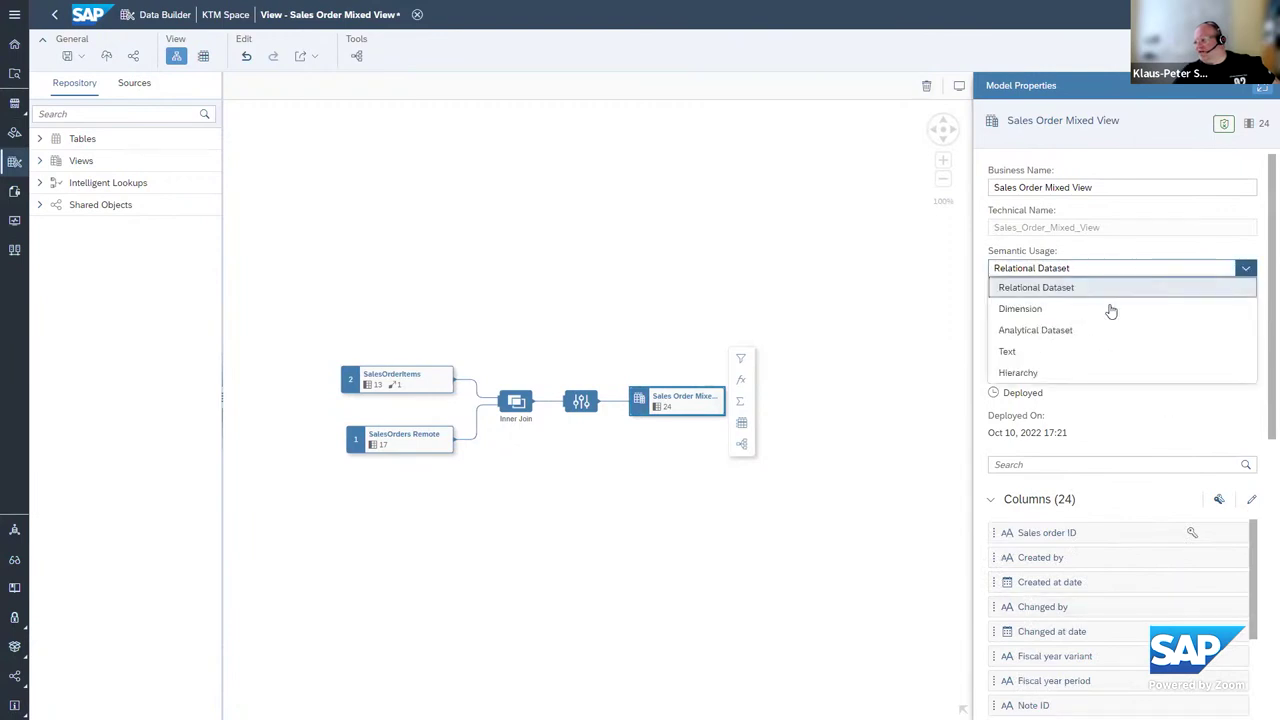
{"action": "left_click", "coordinate": [1100, 338]}
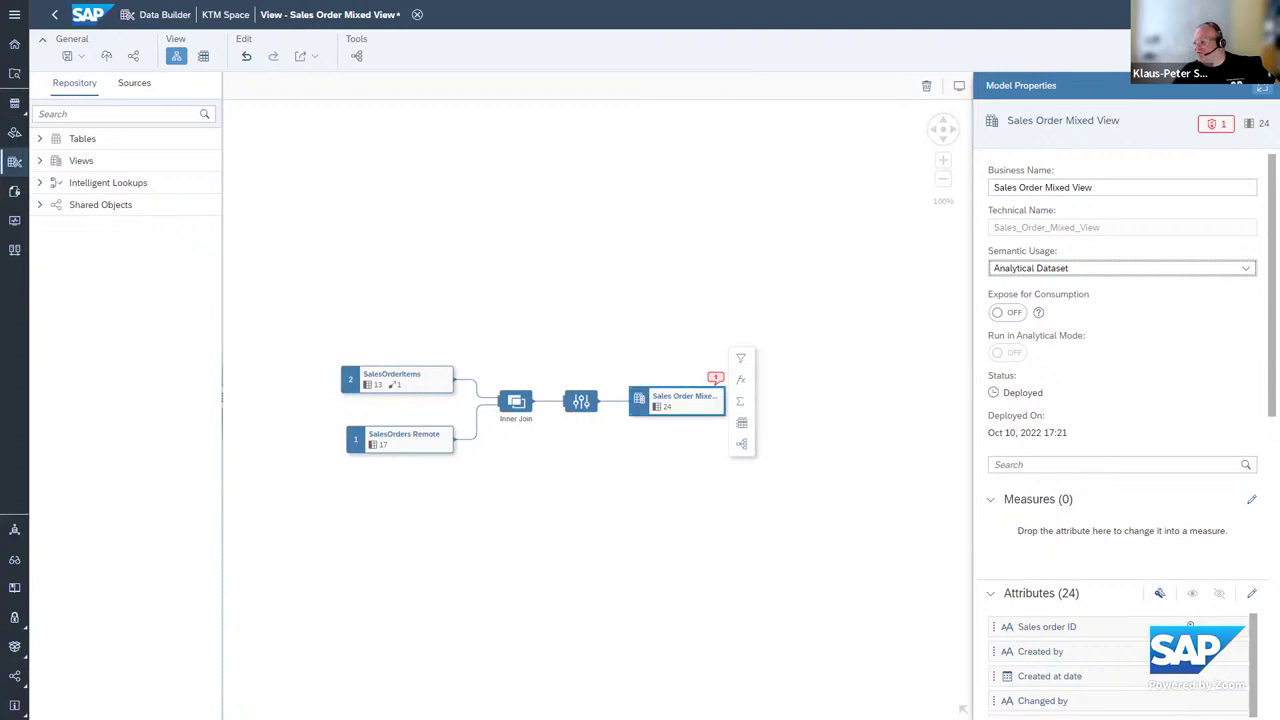
{"action": "scroll", "coordinate": [1190, 624], "scroll_direction": "down", "scroll_amount": 5}
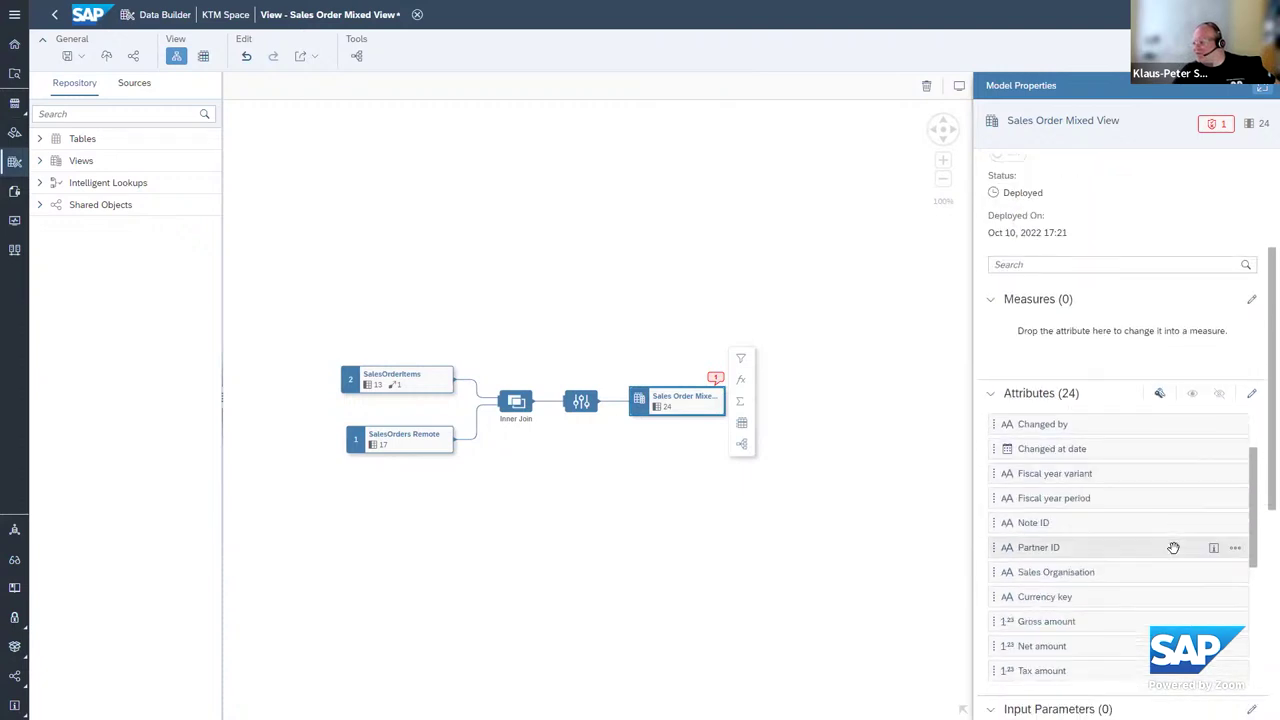
{"action": "scroll", "coordinate": [1173, 548], "scroll_direction": "down", "scroll_amount": 3}
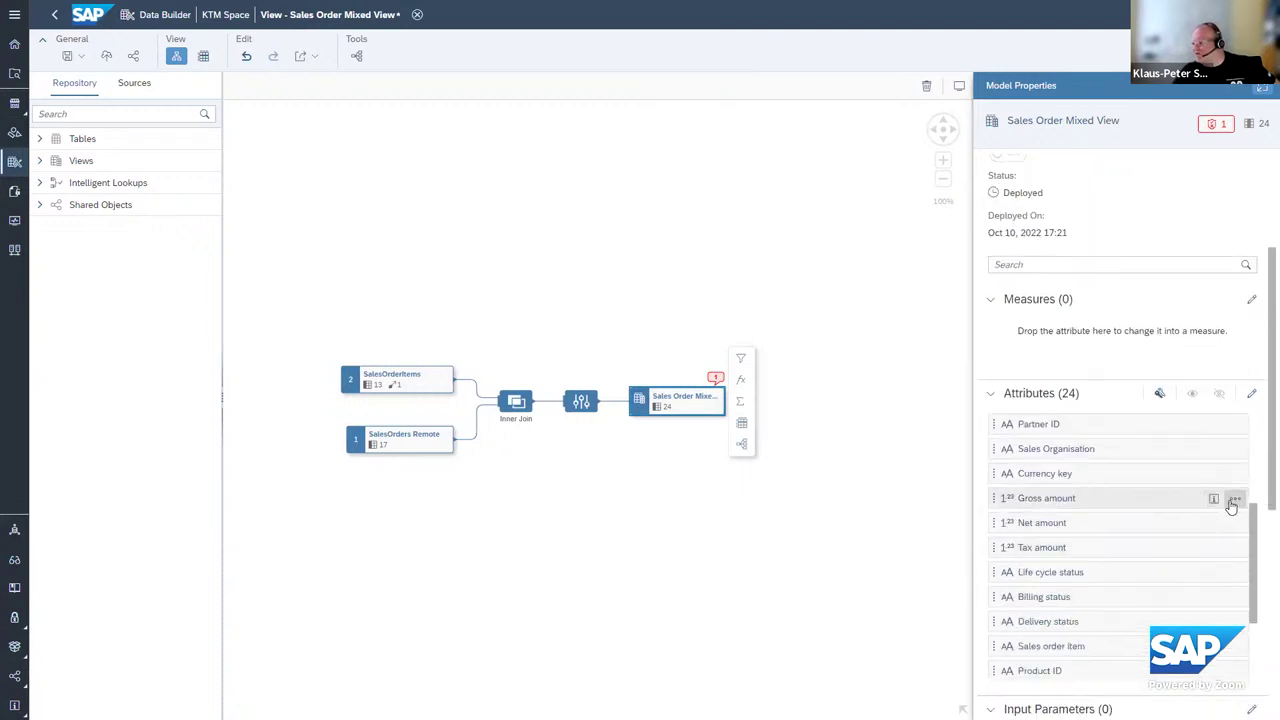
{"action": "left_click", "coordinate": [1233, 500]}
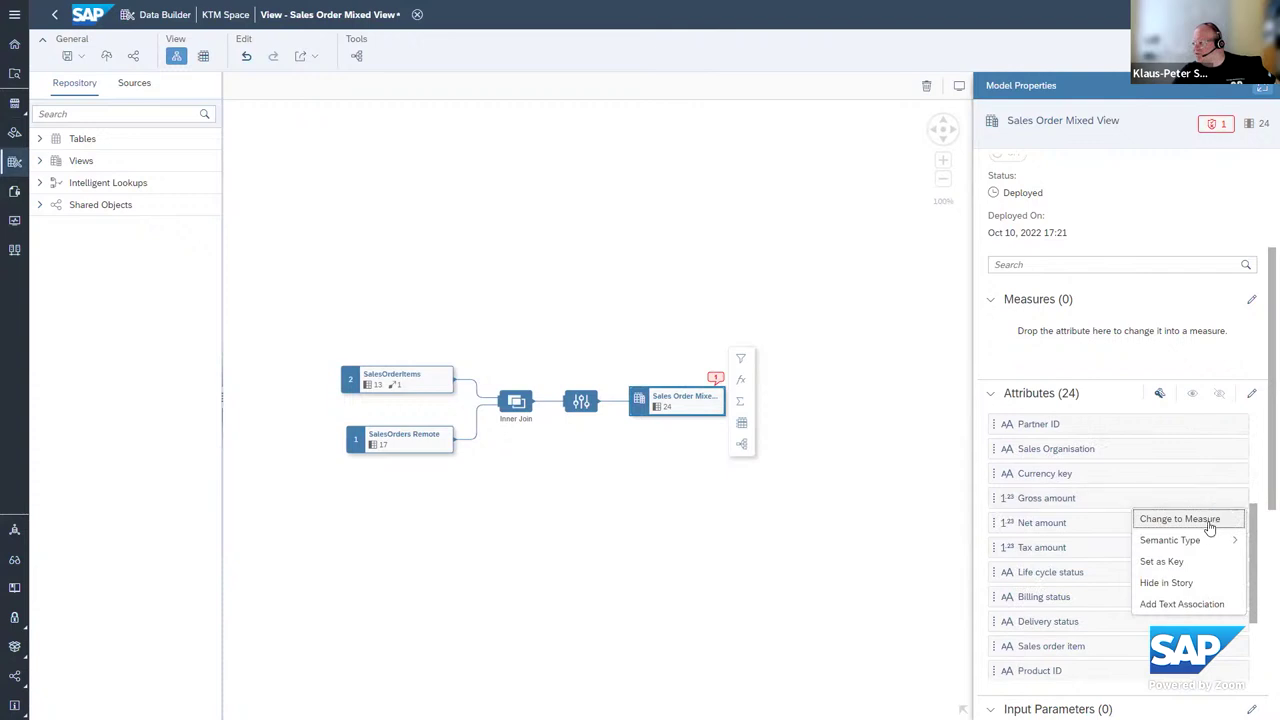
{"action": "left_click", "coordinate": [1209, 524]}
{"action": "scroll", "coordinate": [1098, 519], "scroll_direction": "down", "scroll_amount": 2}
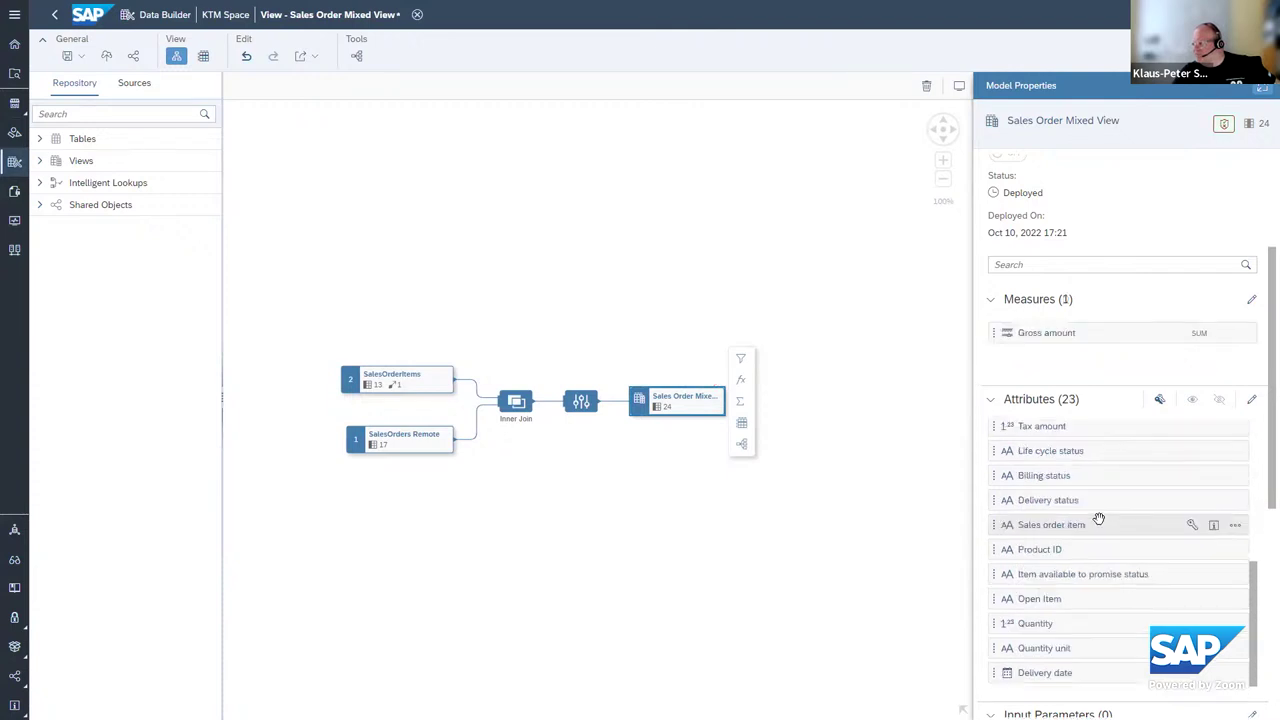
Change the Quantity, Net amount and Tax amount attributes of the view to measures.
{"action": "scroll", "coordinate": [1068, 555], "scroll_direction": "down", "scroll_amount": 4}
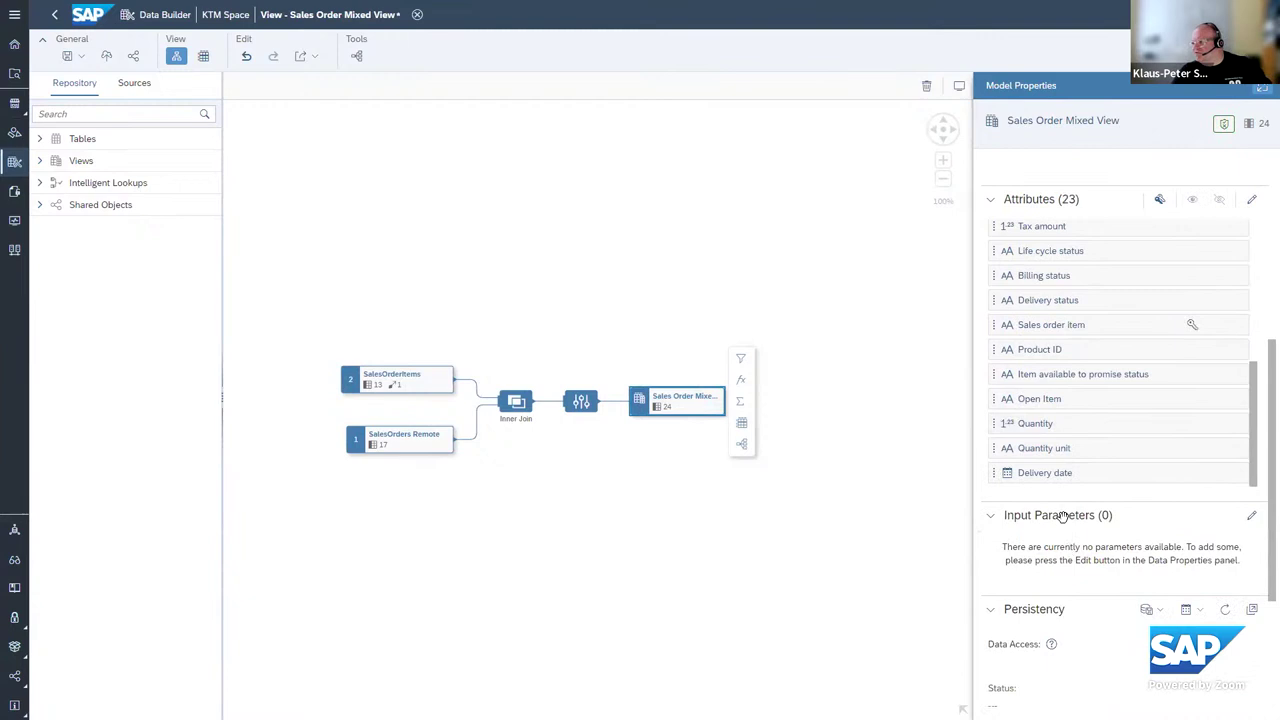
{"action": "left_click", "coordinate": [1050, 426]}
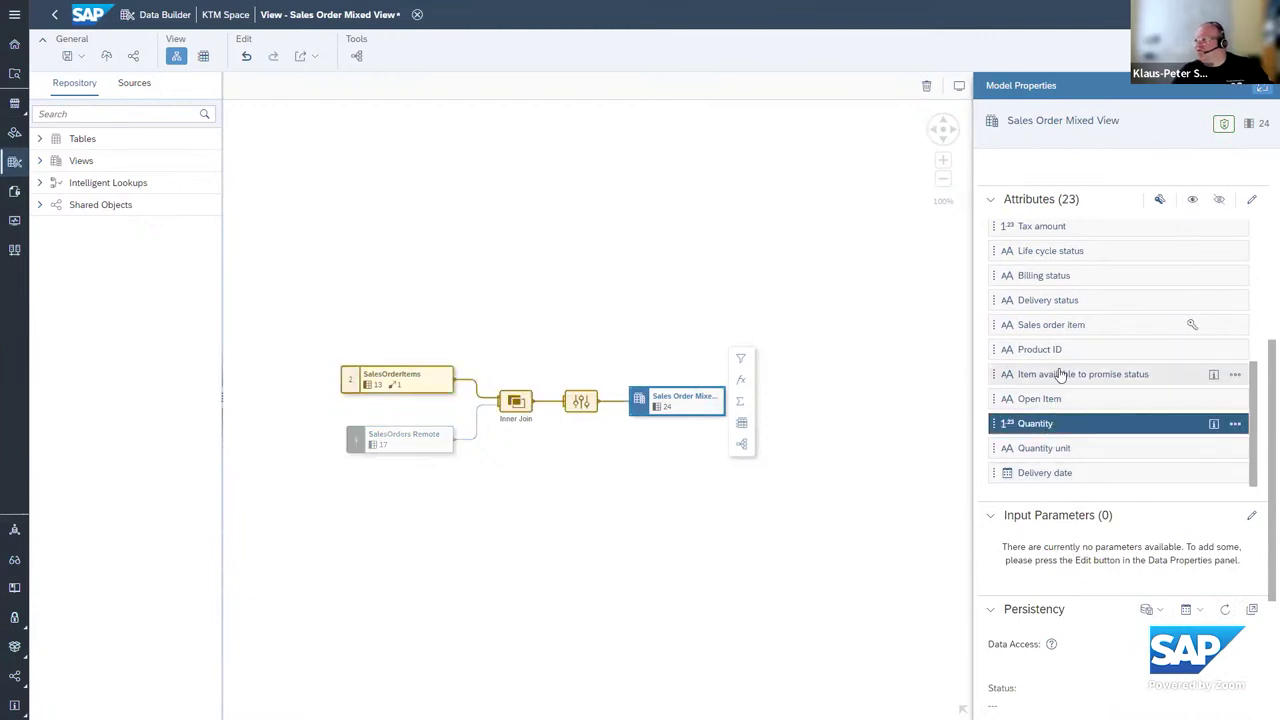
{"action": "scroll", "coordinate": [1073, 390], "scroll_direction": "up", "scroll_amount": 1}
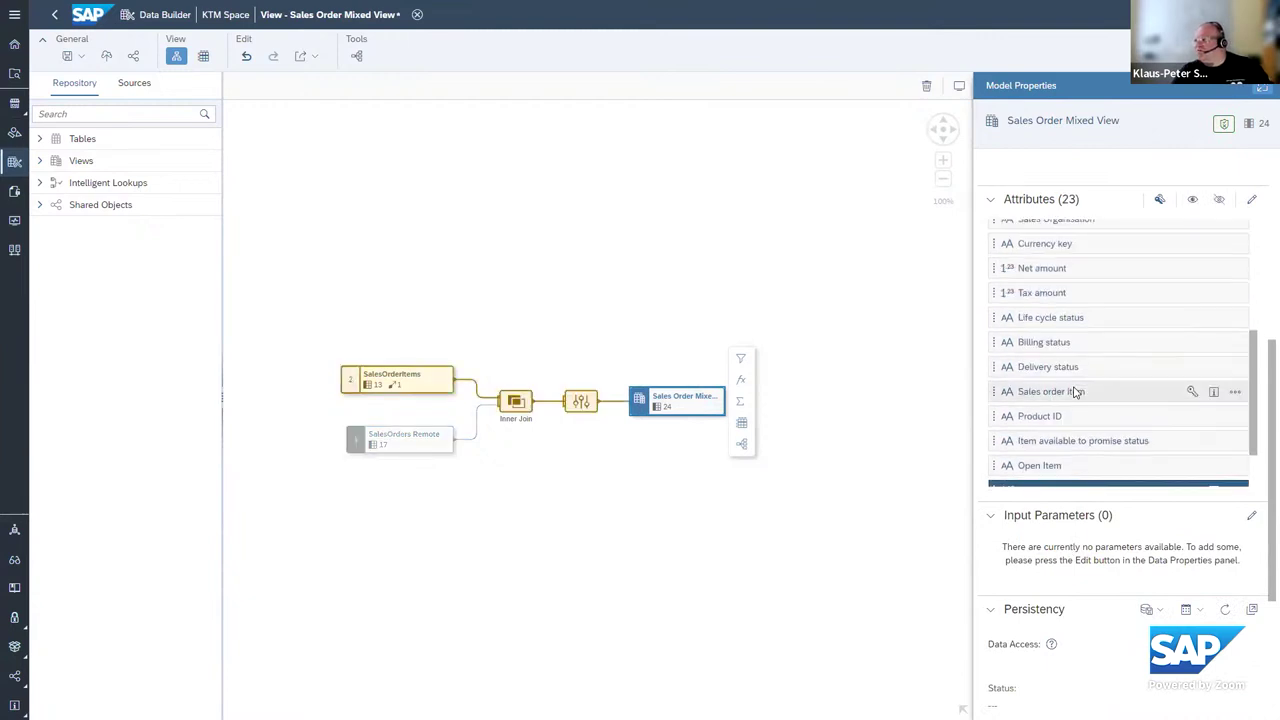
{"action": "left_click", "coordinate": [1049, 288]}
{"action": "left_click", "coordinate": [1050, 276], "text": "ctrl"}
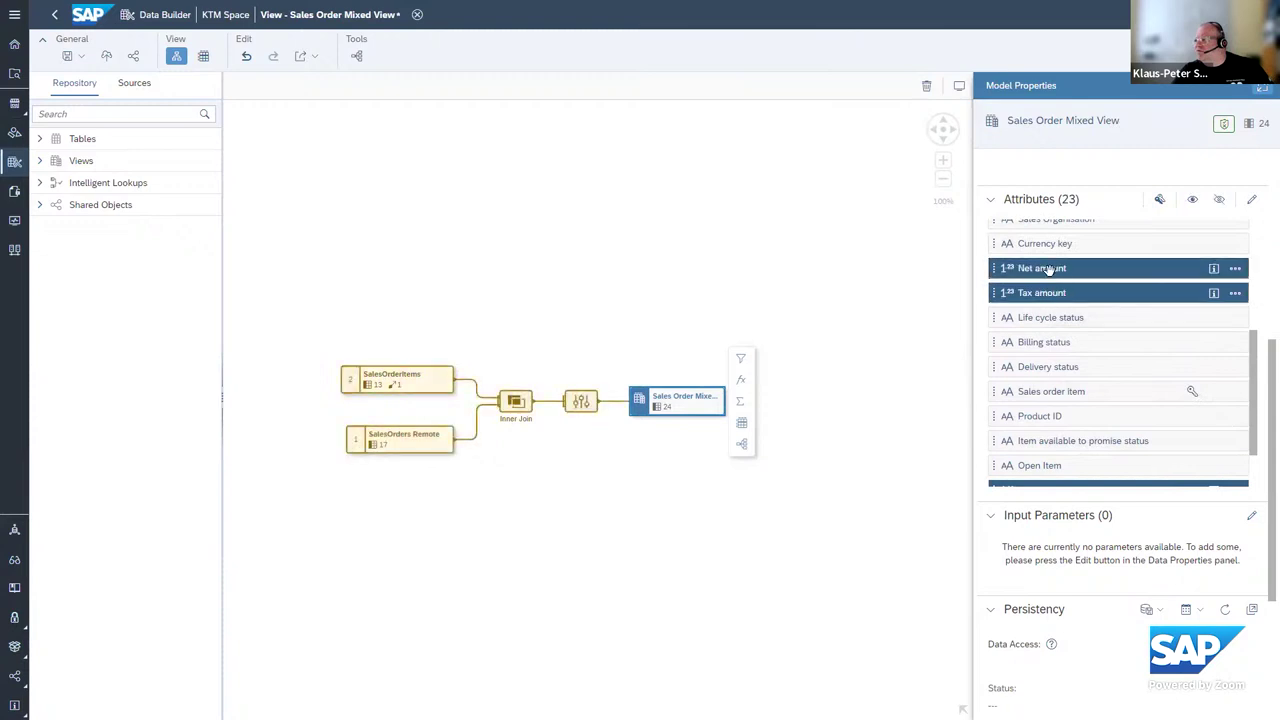
{"action": "left_click", "coordinate": [1236, 270]}
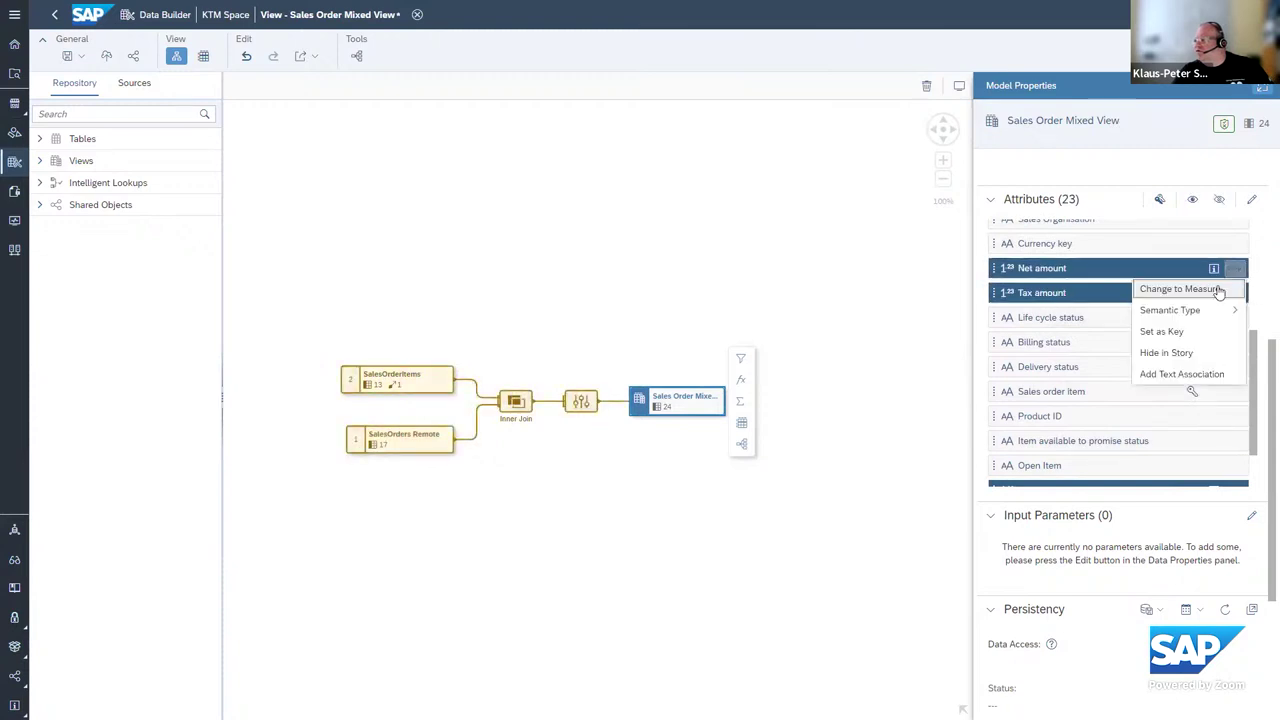
{"action": "left_click", "coordinate": [1175, 289]}
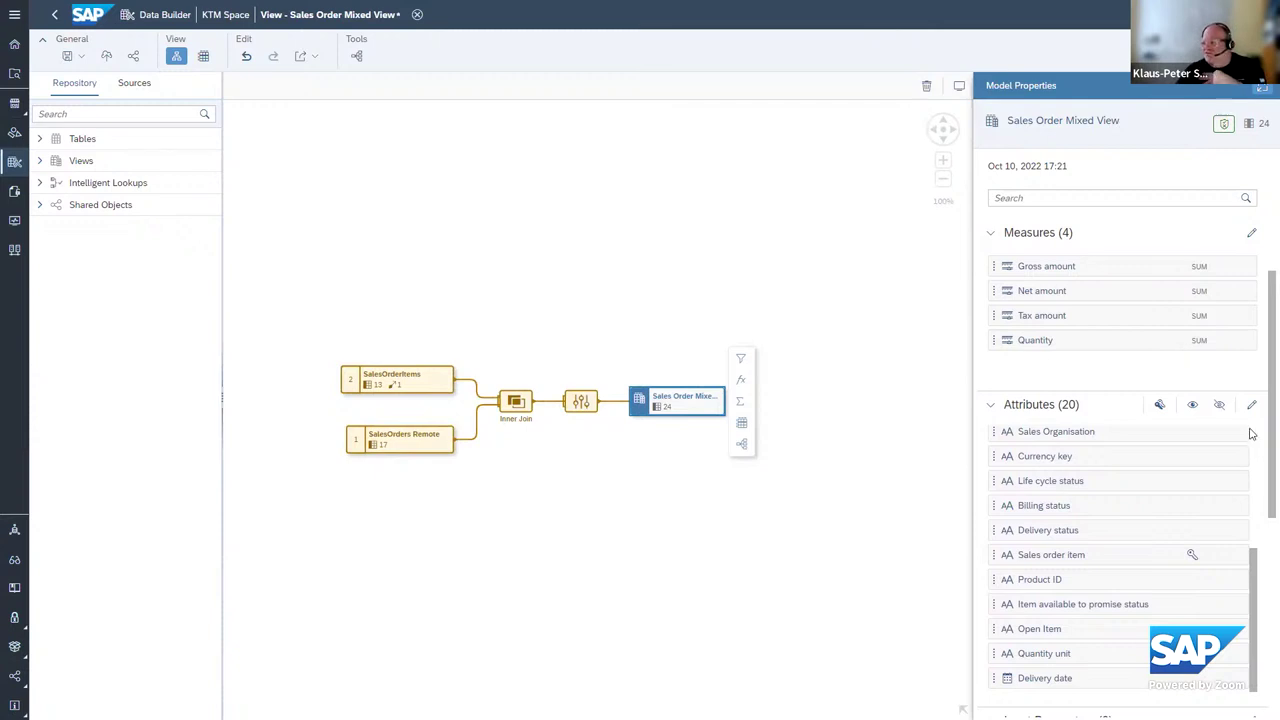
Add an association from Sales Order Mixed View to the Product view.
{"action": "scroll", "coordinate": [1250, 433], "scroll_direction": "down", "scroll_amount": 5}
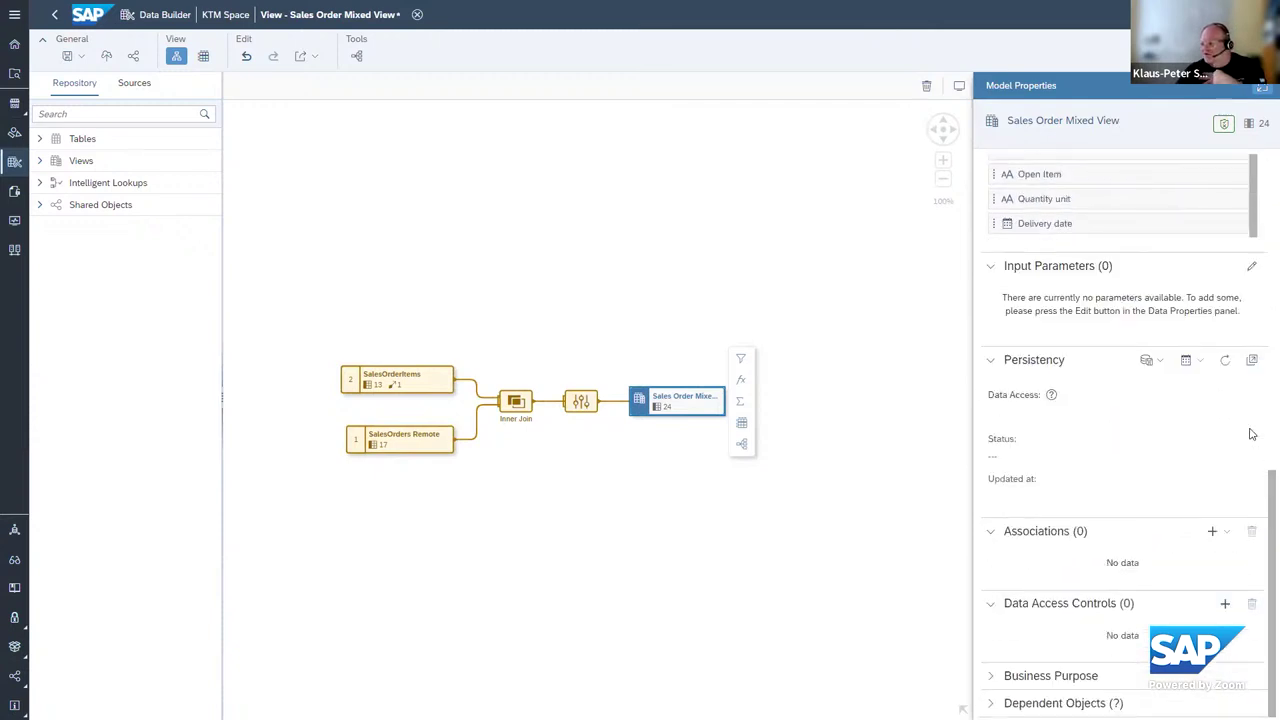
{"action": "left_click", "coordinate": [1215, 531]}
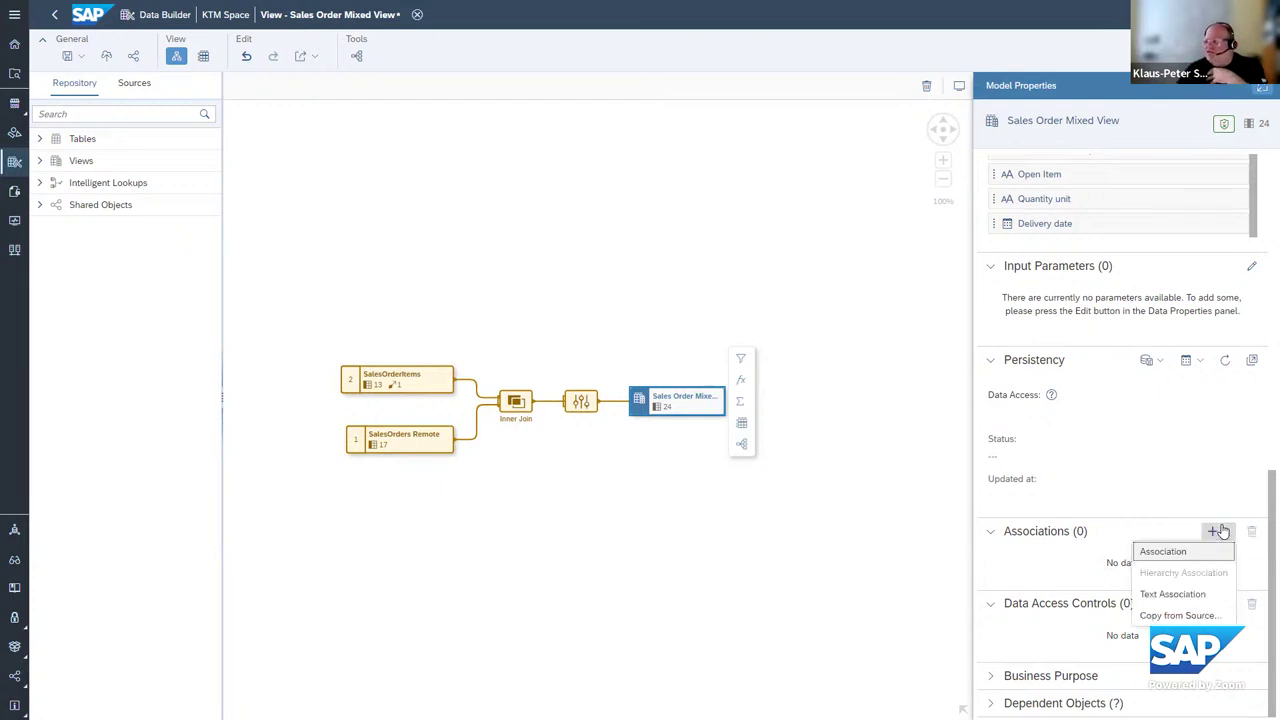
{"action": "left_click", "coordinate": [1162, 552]}
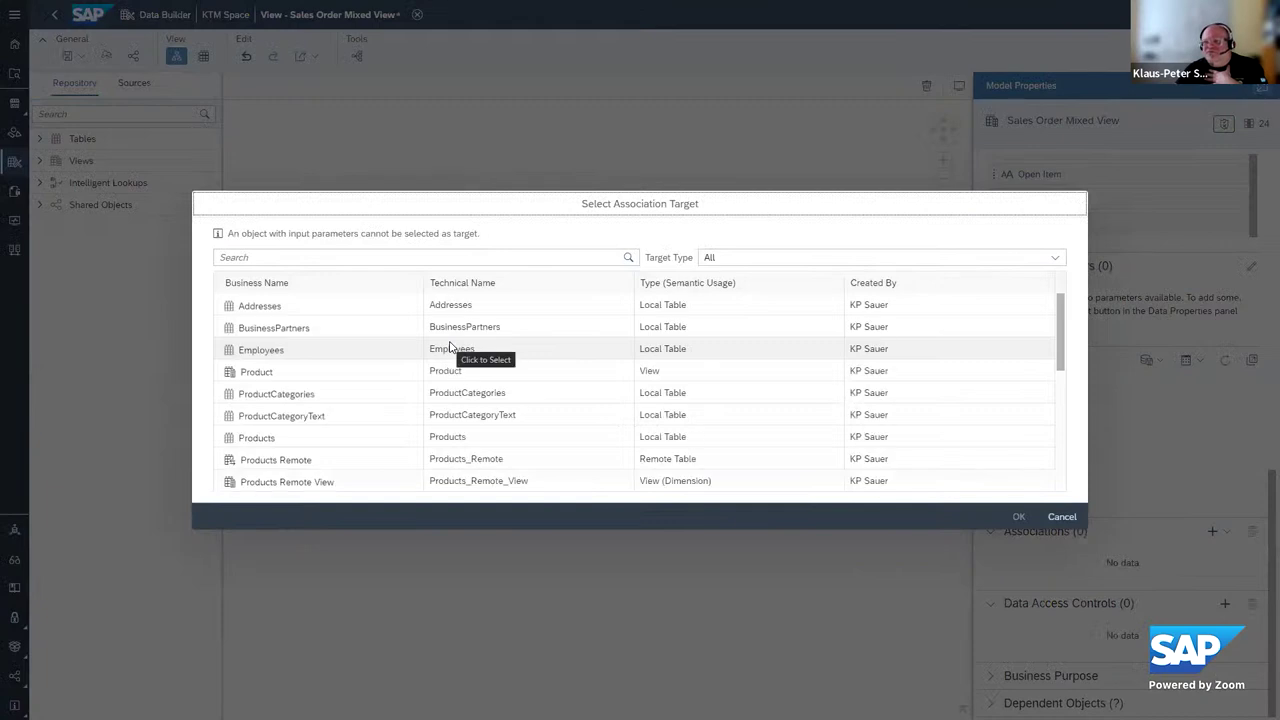
{"action": "left_click", "coordinate": [319, 374]}
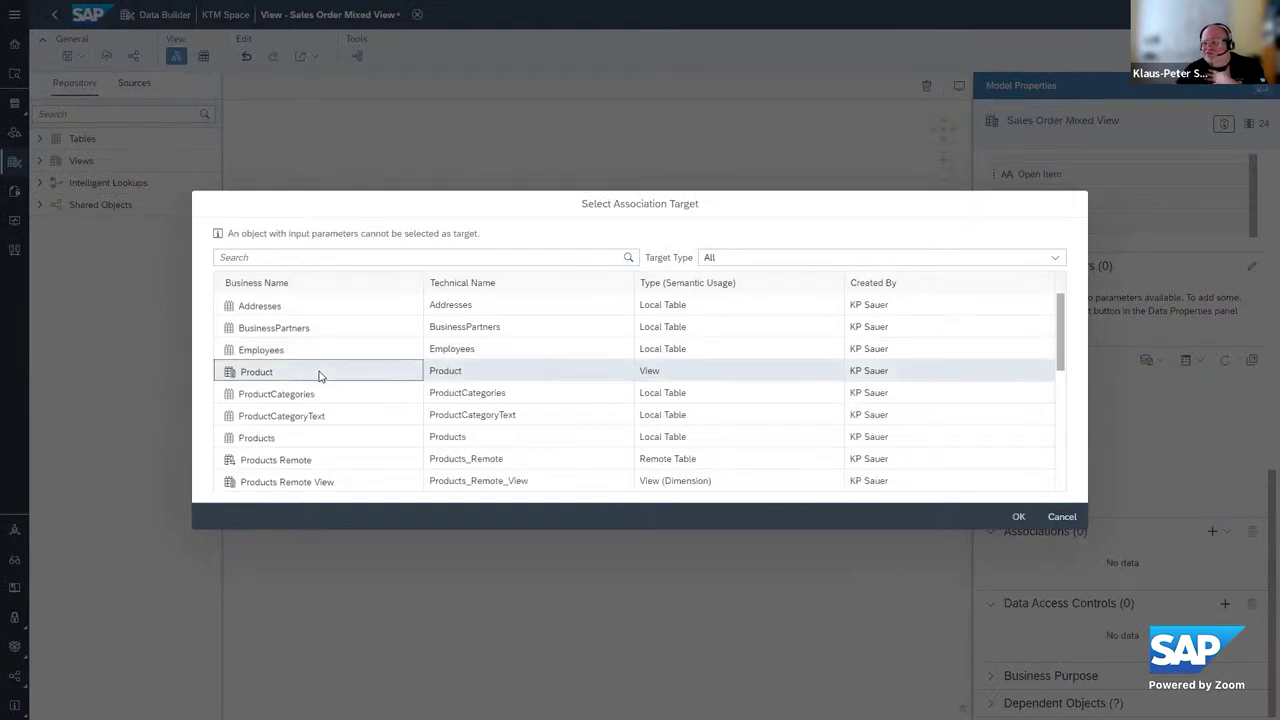
{"action": "left_click", "coordinate": [1018, 516]}
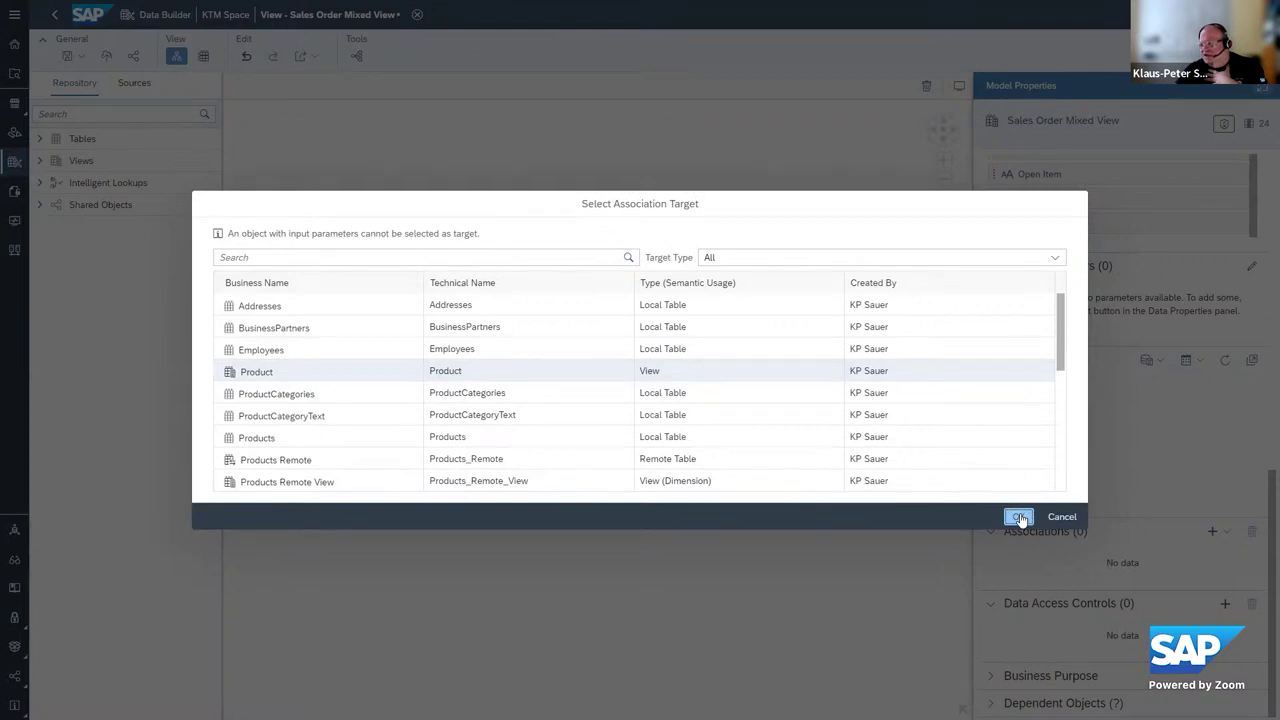
{"action": "left_click", "coordinate": [1018, 517]}
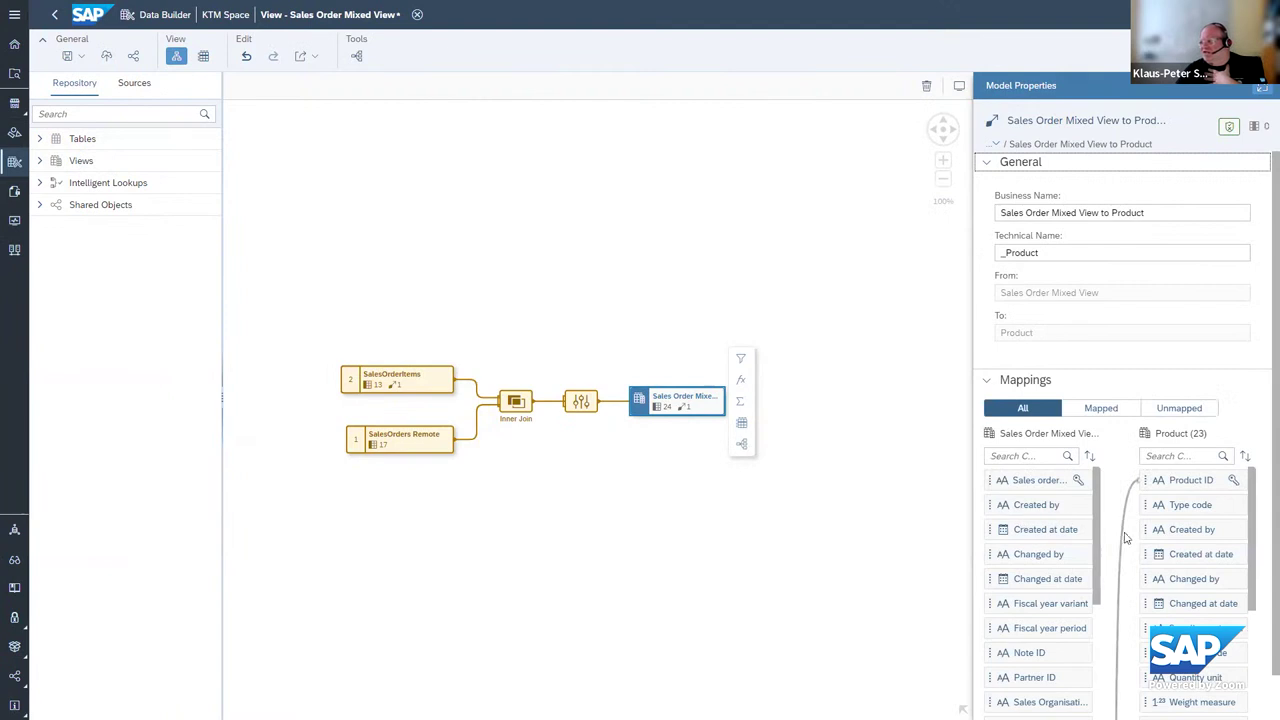
Examine the Product ID mapping of the new association, and return to the Sales Order Mixed View properties.
{"action": "scroll", "coordinate": [1128, 480], "scroll_direction": "down", "scroll_amount": 2}
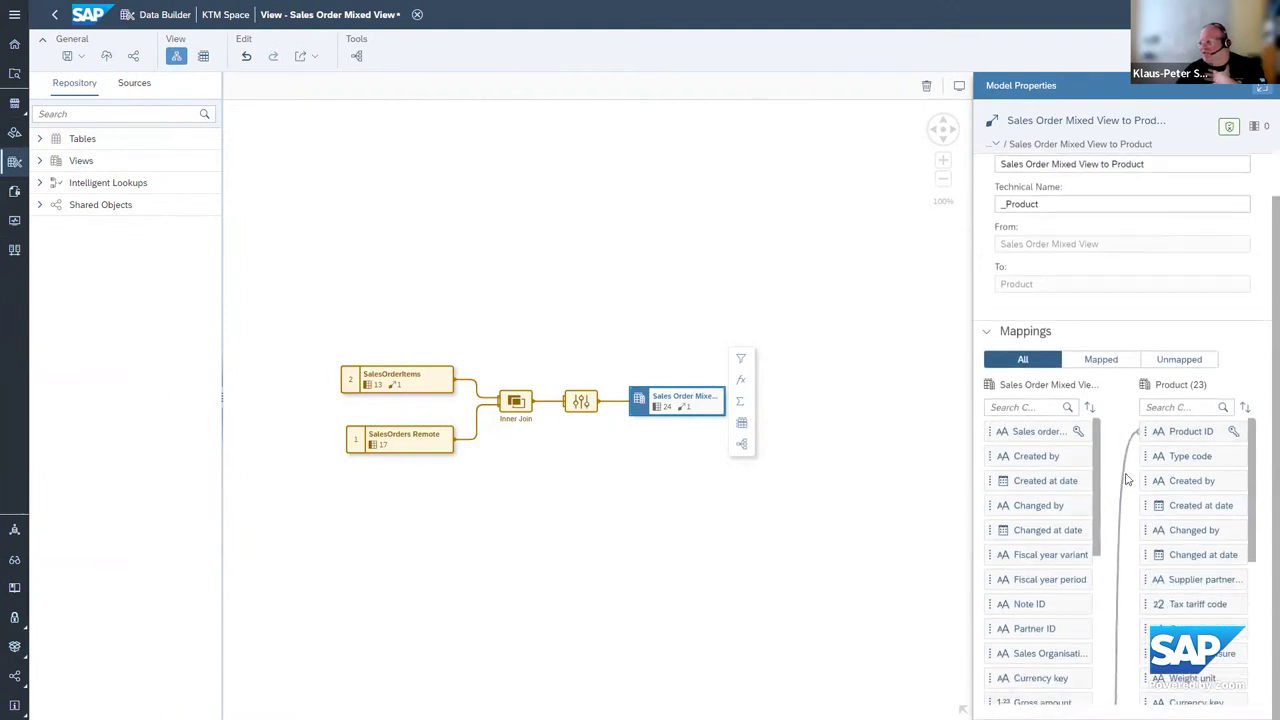
{"action": "scroll", "coordinate": [1077, 584], "scroll_direction": "down", "scroll_amount": 3}
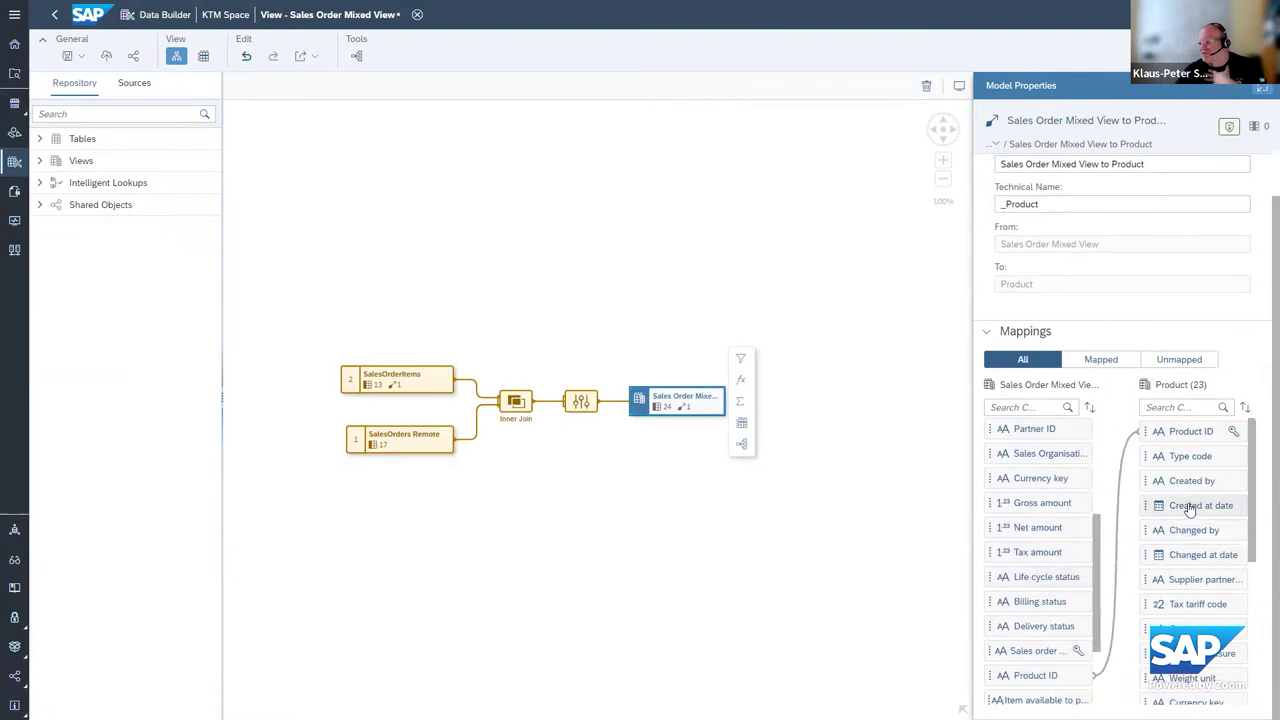
{"action": "scroll", "coordinate": [1140, 435], "scroll_direction": "up", "scroll_amount": 1}
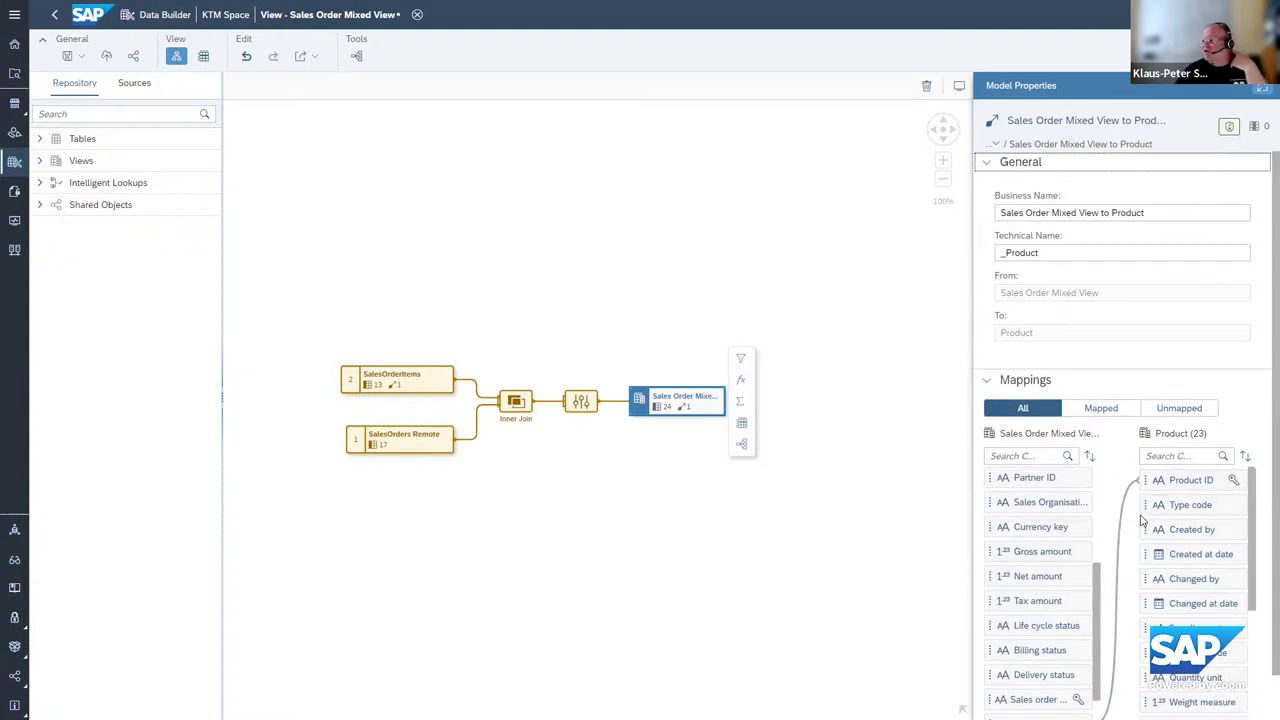
{"action": "left_click", "coordinate": [996, 146]}
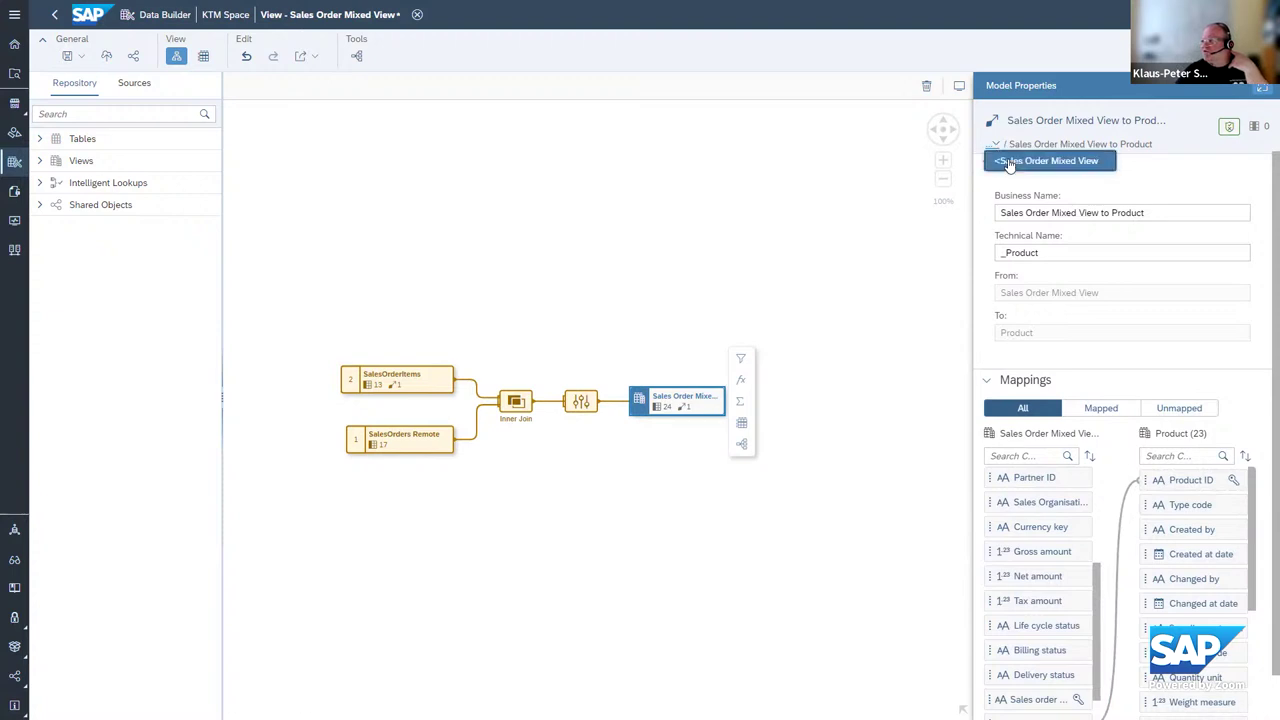
{"action": "left_click", "coordinate": [1010, 164]}
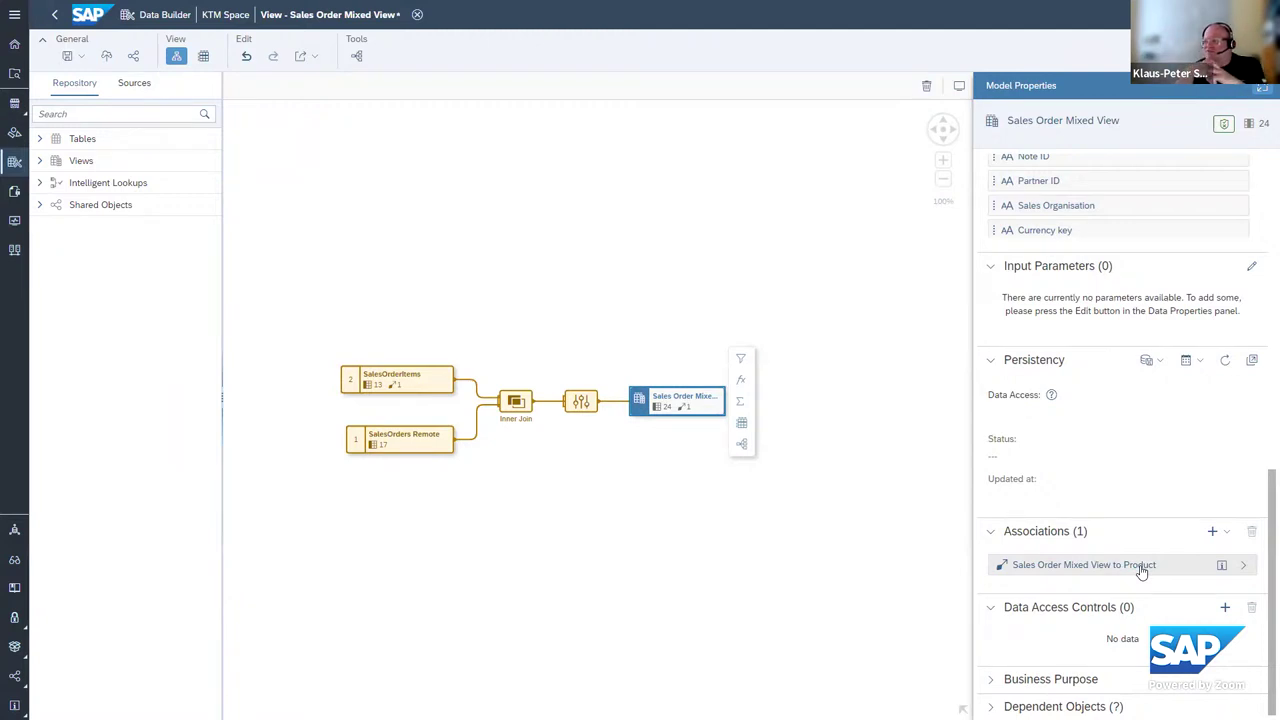
Review the available association types and the view's Expose for Consumption setting, and clear the diagram selection.
{"action": "left_click", "coordinate": [1212, 531]}
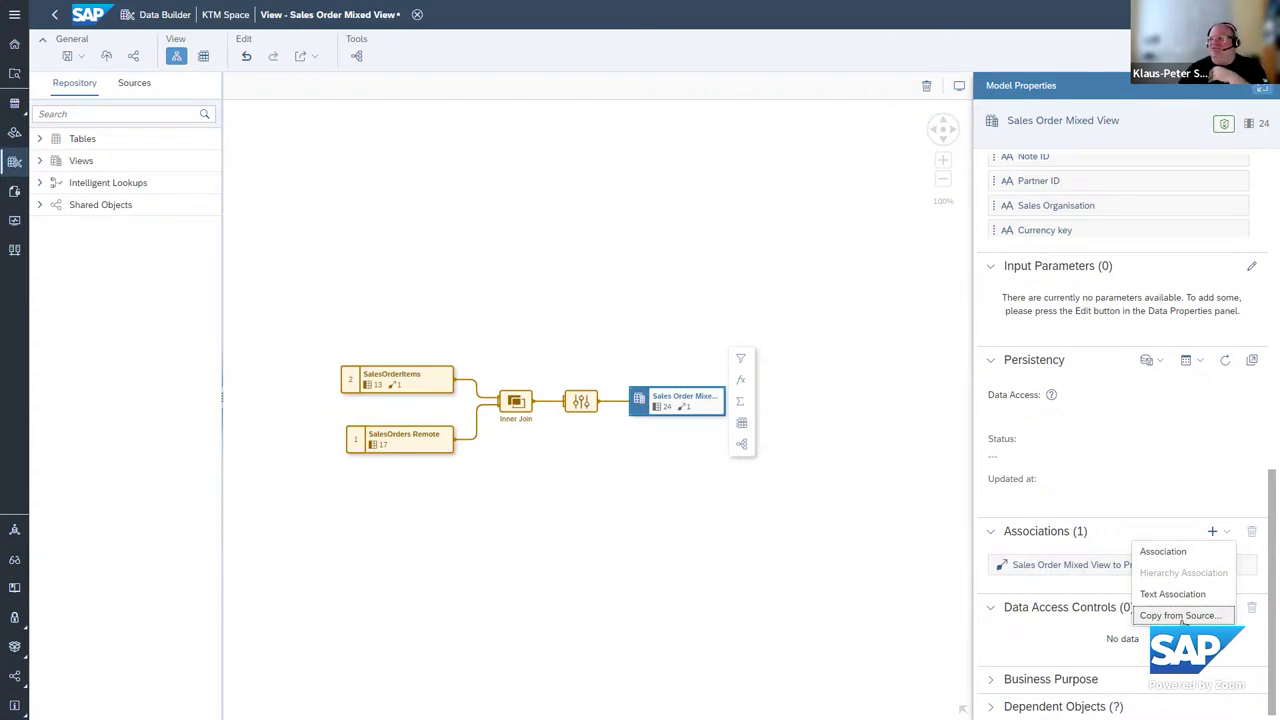
{"action": "scroll", "coordinate": [1195, 530], "scroll_direction": "up", "scroll_amount": 10}
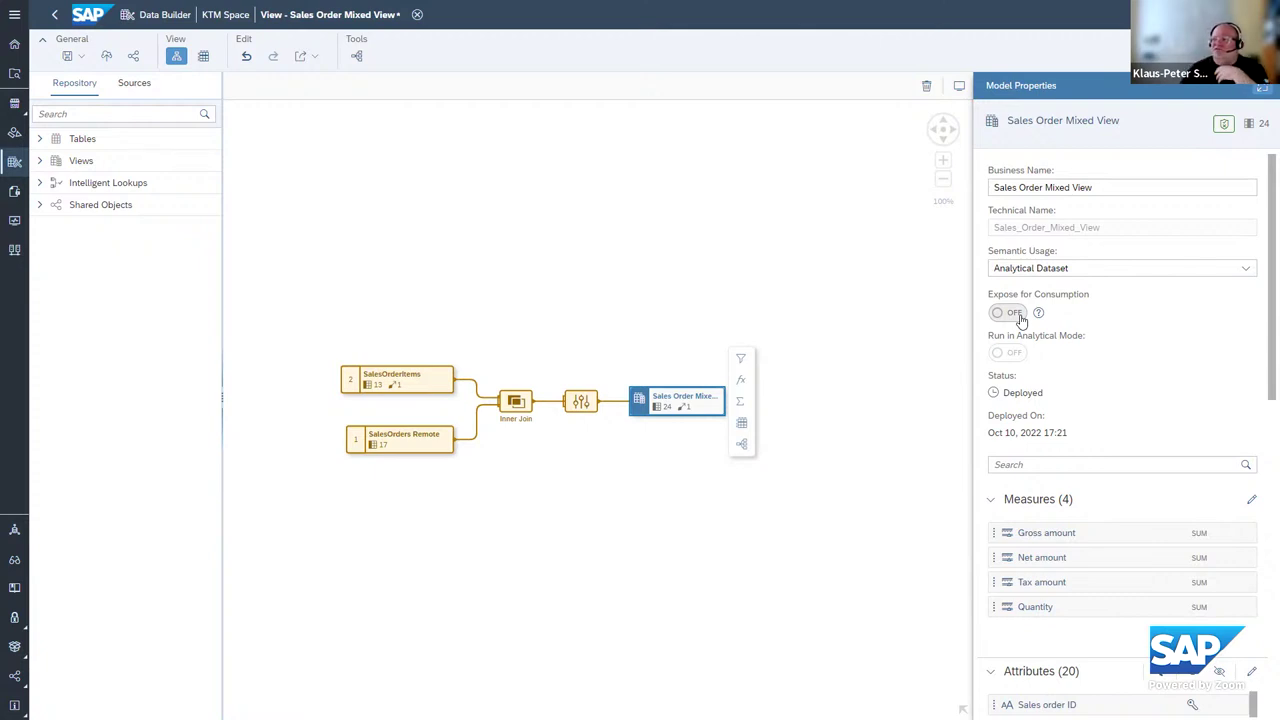
{"action": "left_click", "coordinate": [851, 463]}
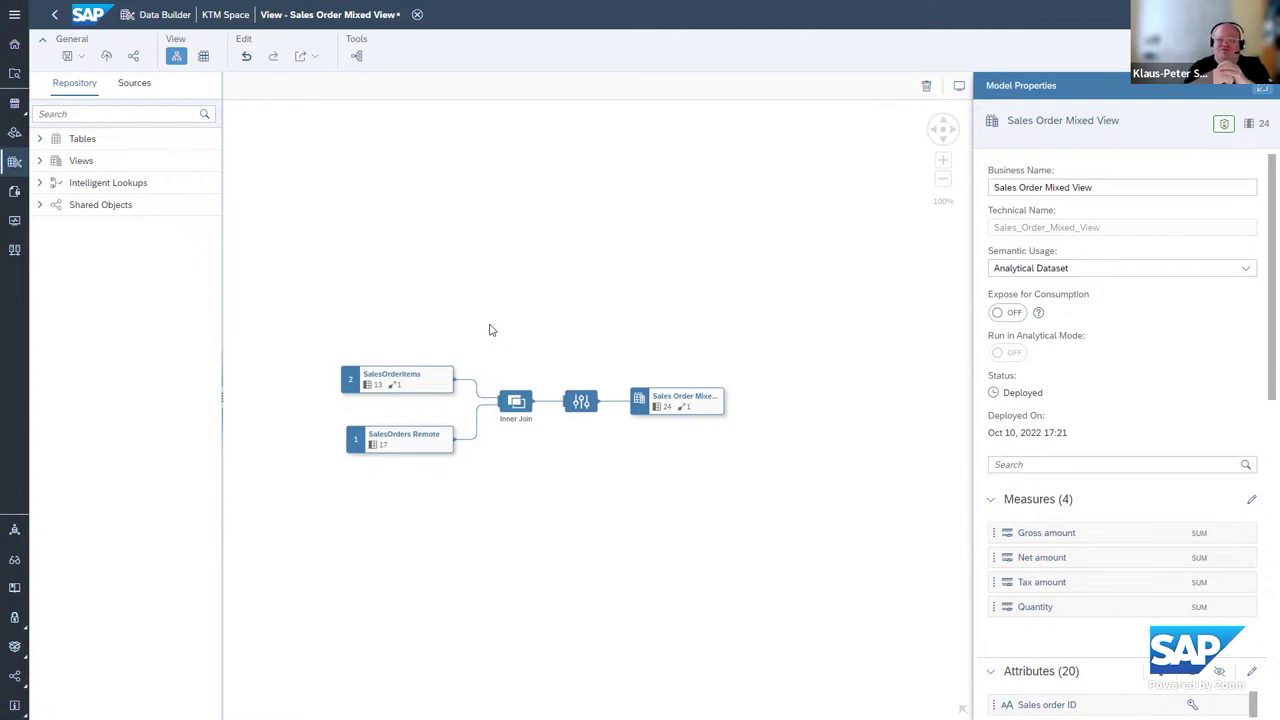
Preview the data of the SalesOrderItems and SalesOrders Remote source tables.
{"action": "left_click", "coordinate": [395, 378]}
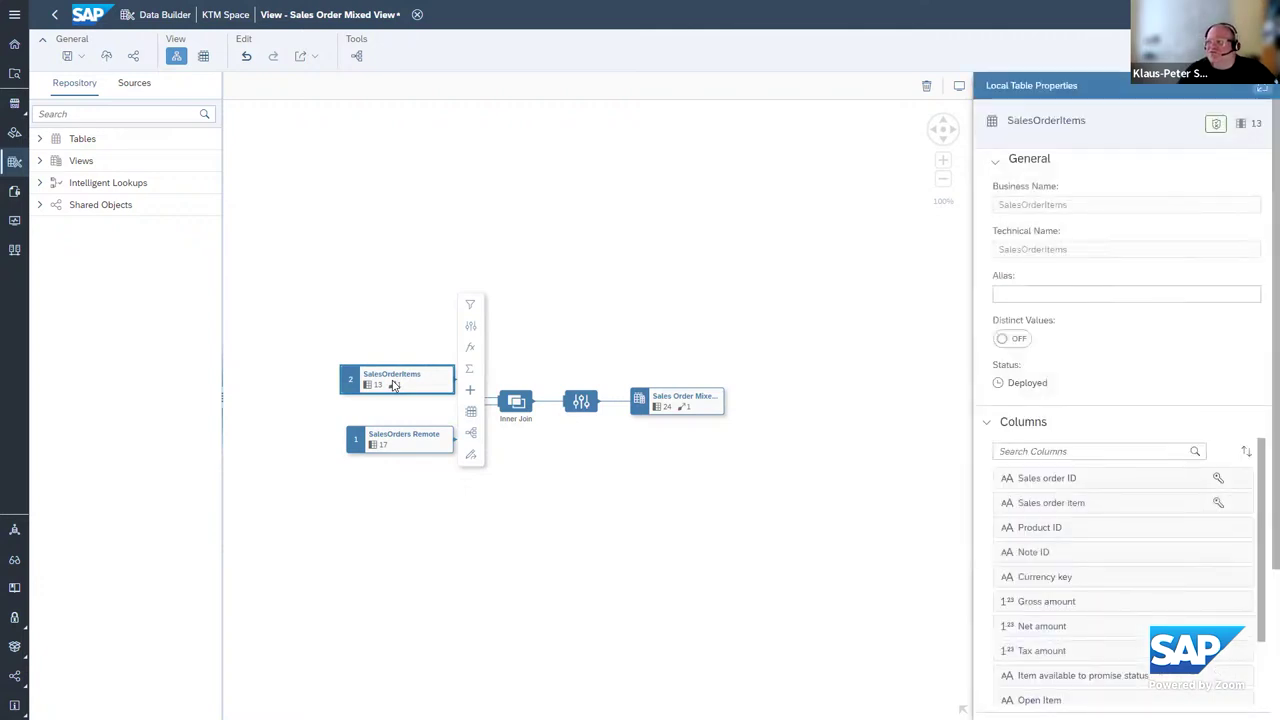
{"action": "left_click", "coordinate": [471, 412]}
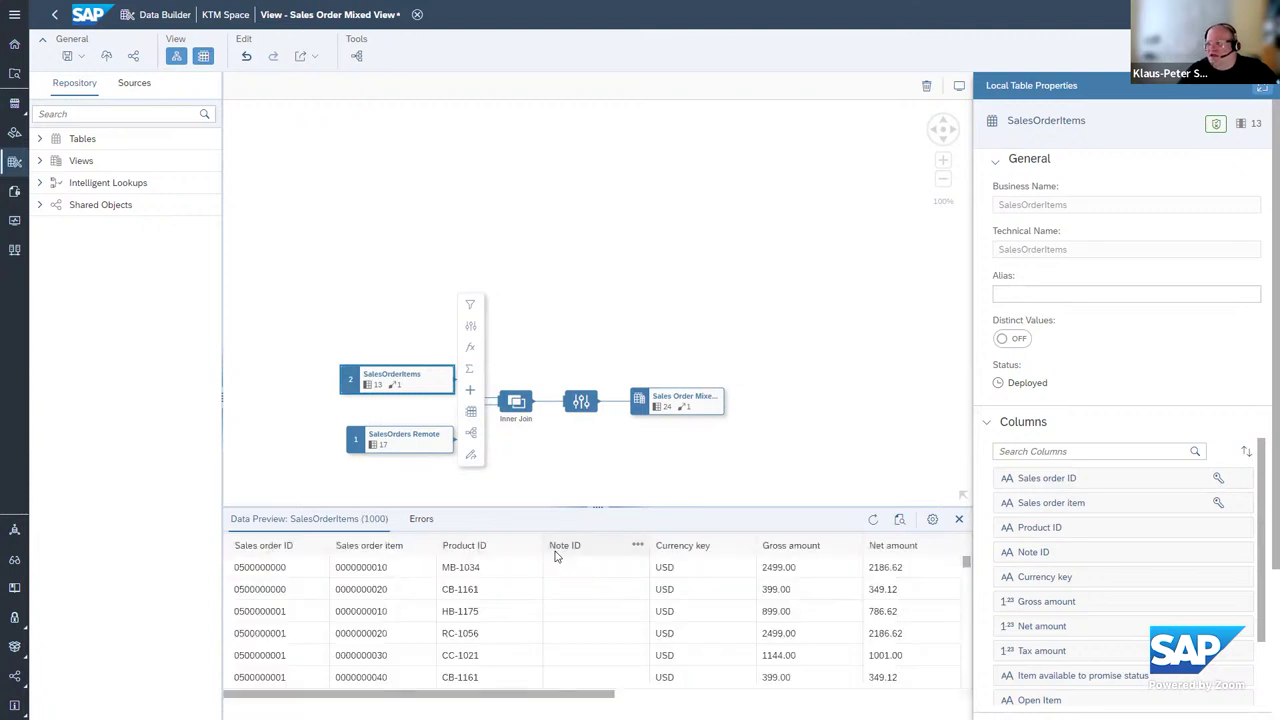
{"action": "left_click", "coordinate": [419, 444]}
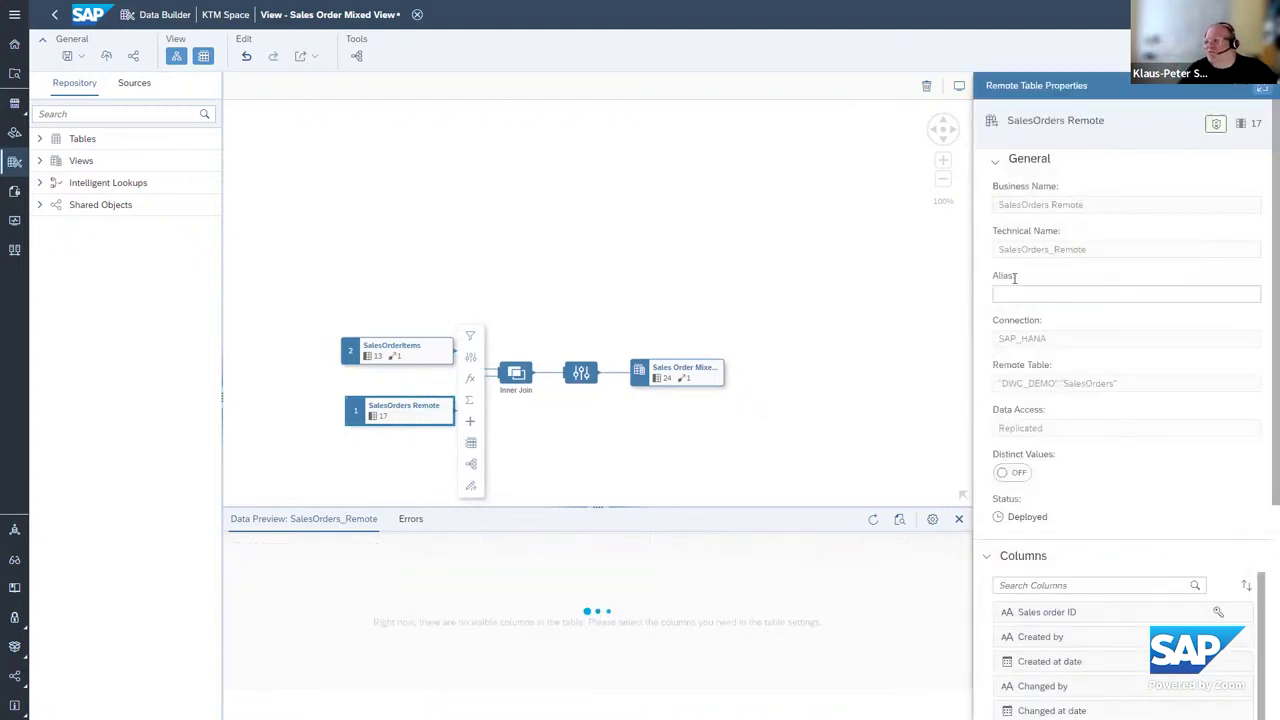
Examine the connection, remote table and data access properties of SalesOrders Remote.
{"action": "left_click_drag", "start_coordinate": [1080, 341], "coordinate": [997, 346]}
{"action": "left_click_drag", "start_coordinate": [1171, 393], "coordinate": [996, 400]}
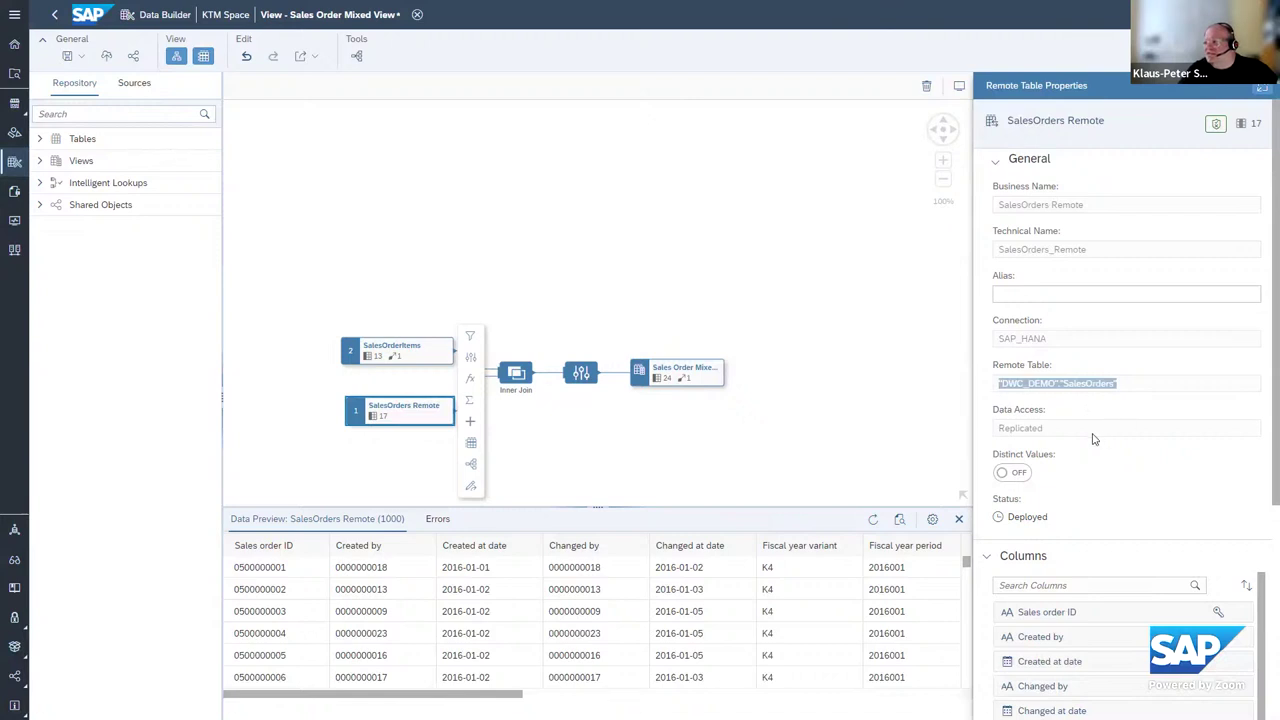
{"action": "left_click_drag", "start_coordinate": [1094, 430], "coordinate": [988, 432]}
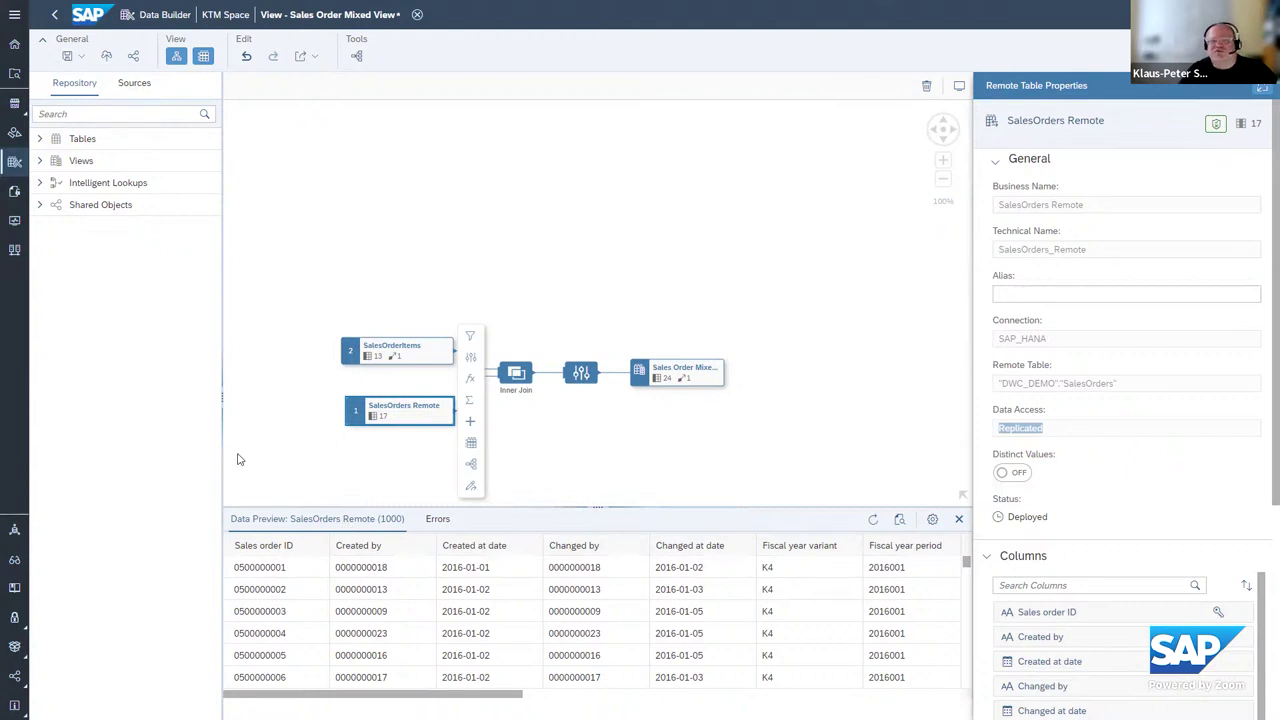
Leave the view editor, discarding the unsaved changes, and open the Data Integration Monitor for KTM Space.
{"action": "left_click", "coordinate": [16, 226]}
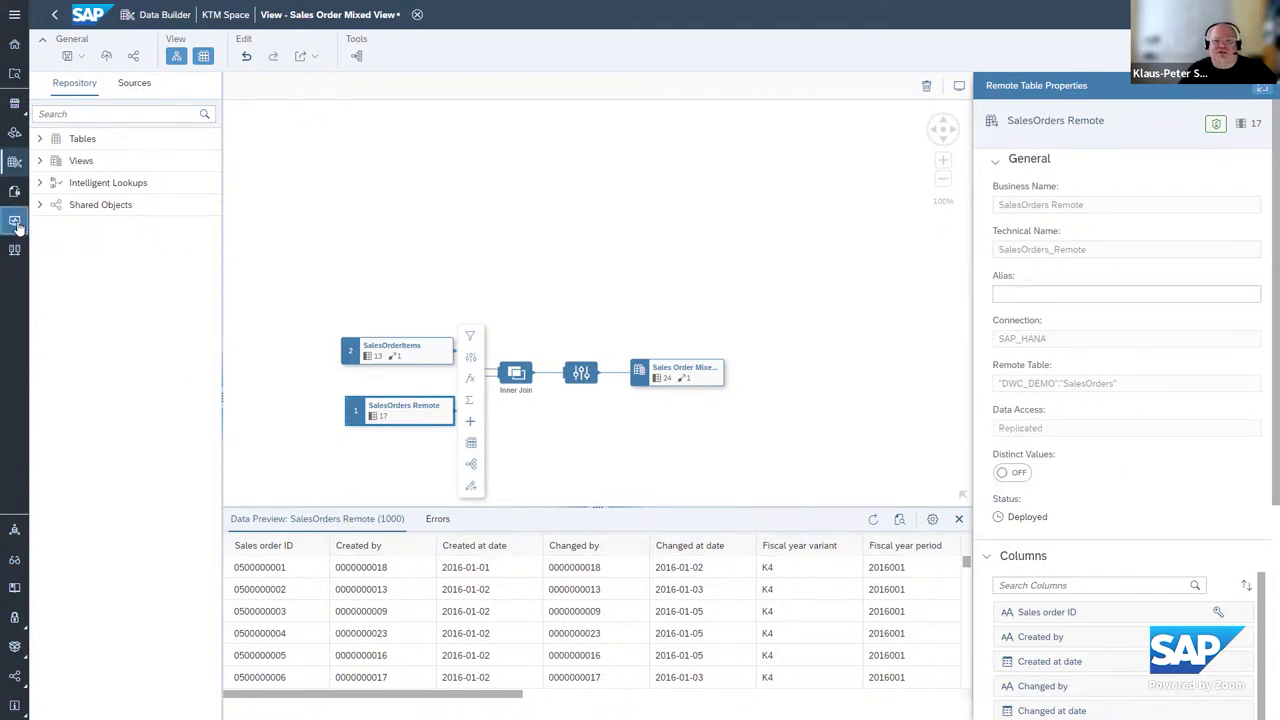
{"action": "left_click", "coordinate": [16, 226]}
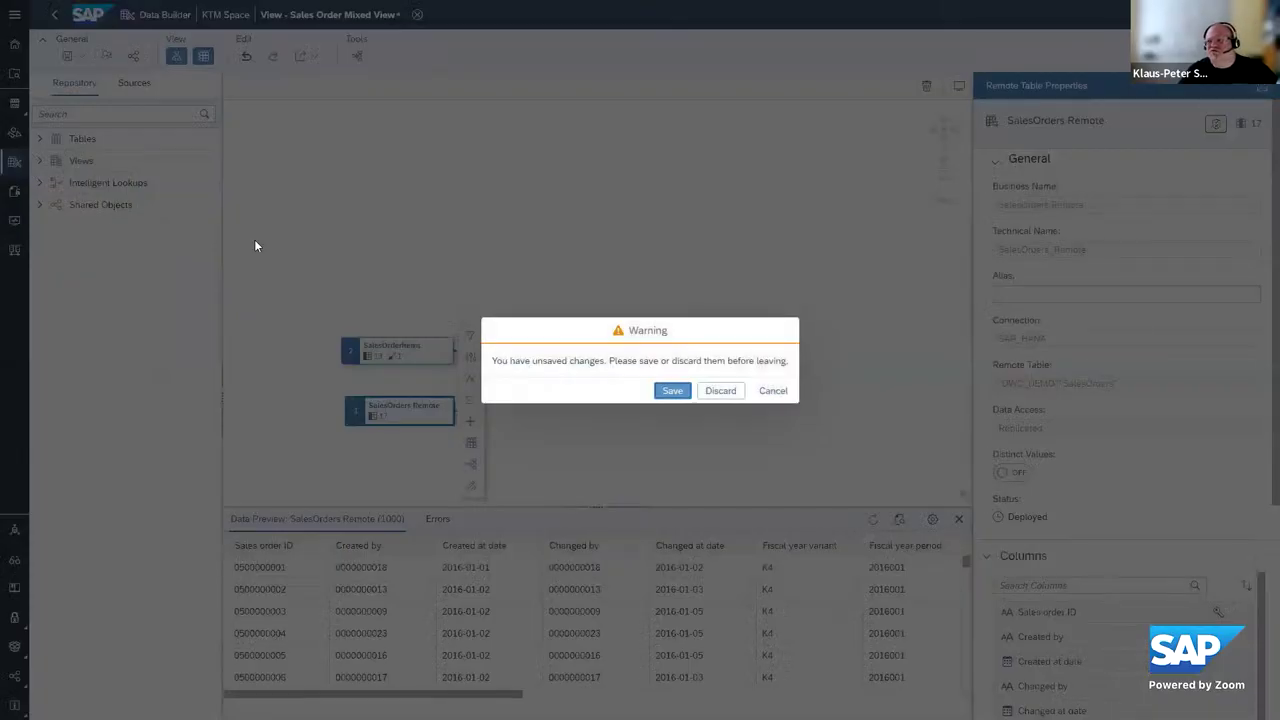
{"action": "left_click", "coordinate": [716, 391]}
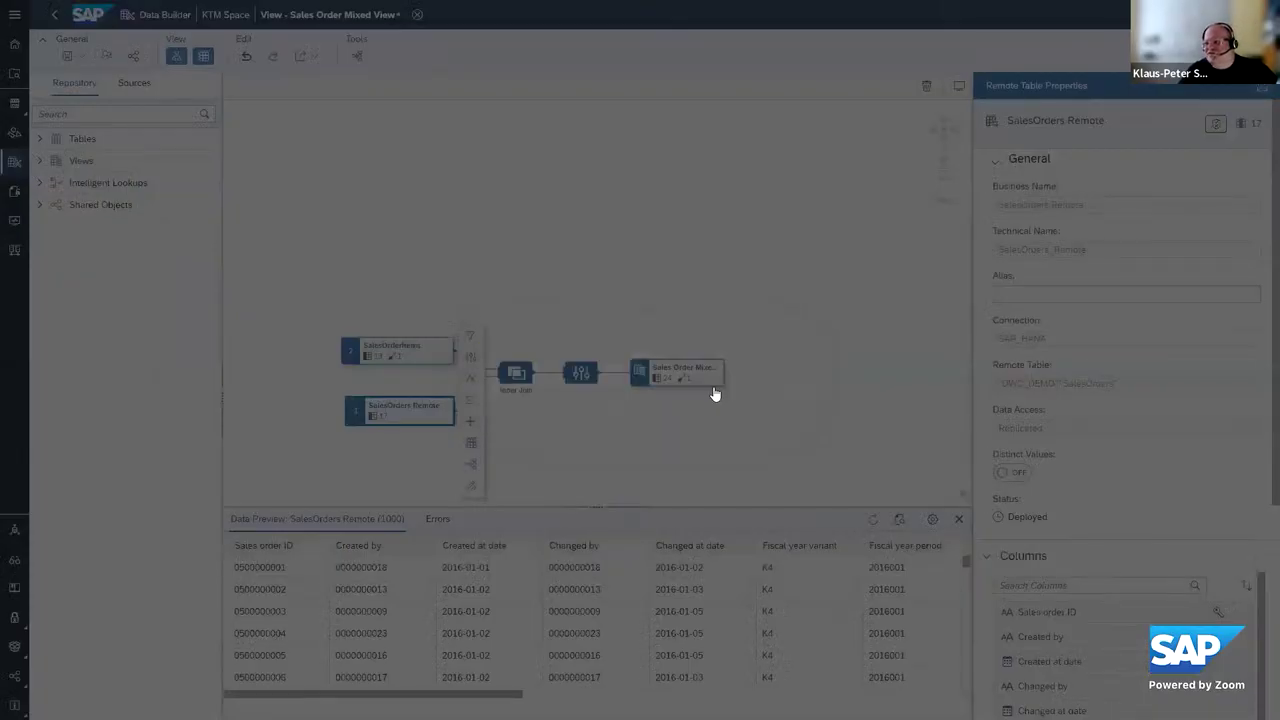
{"action": "left_click", "coordinate": [16, 222]}
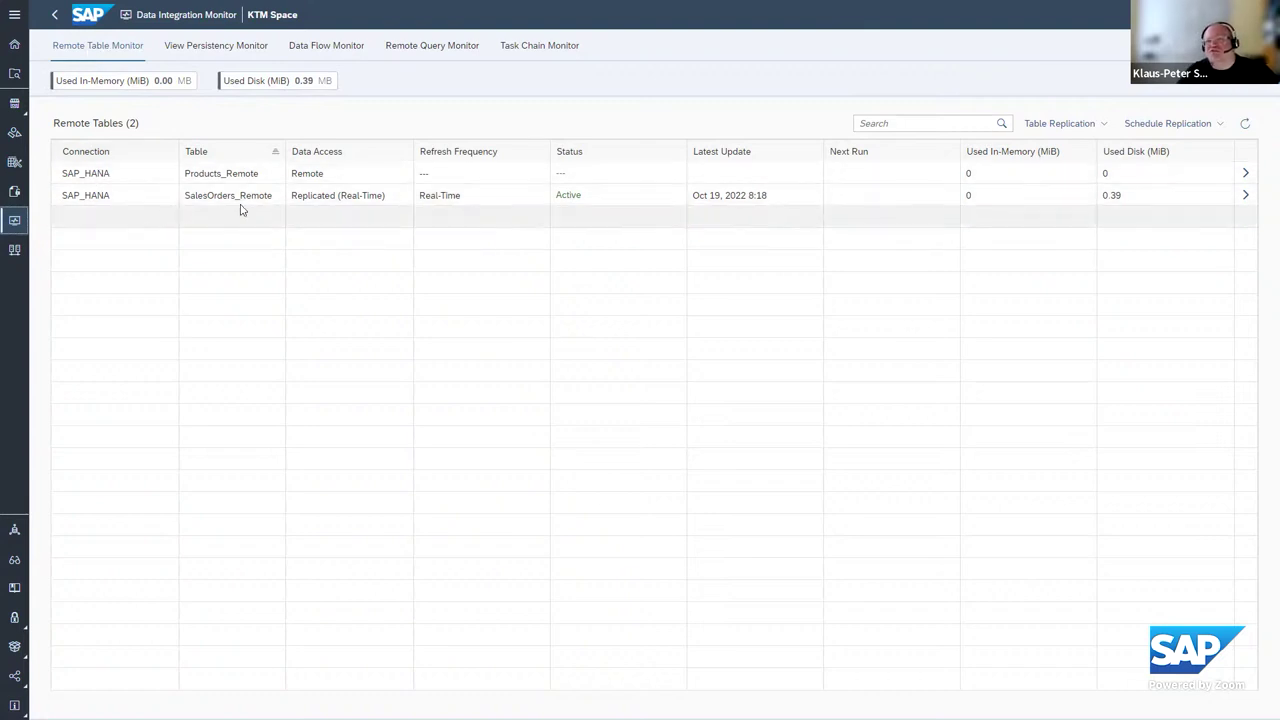
Remove the replicated data of the SalesOrders_Remote table.
{"action": "left_click", "coordinate": [354, 200]}
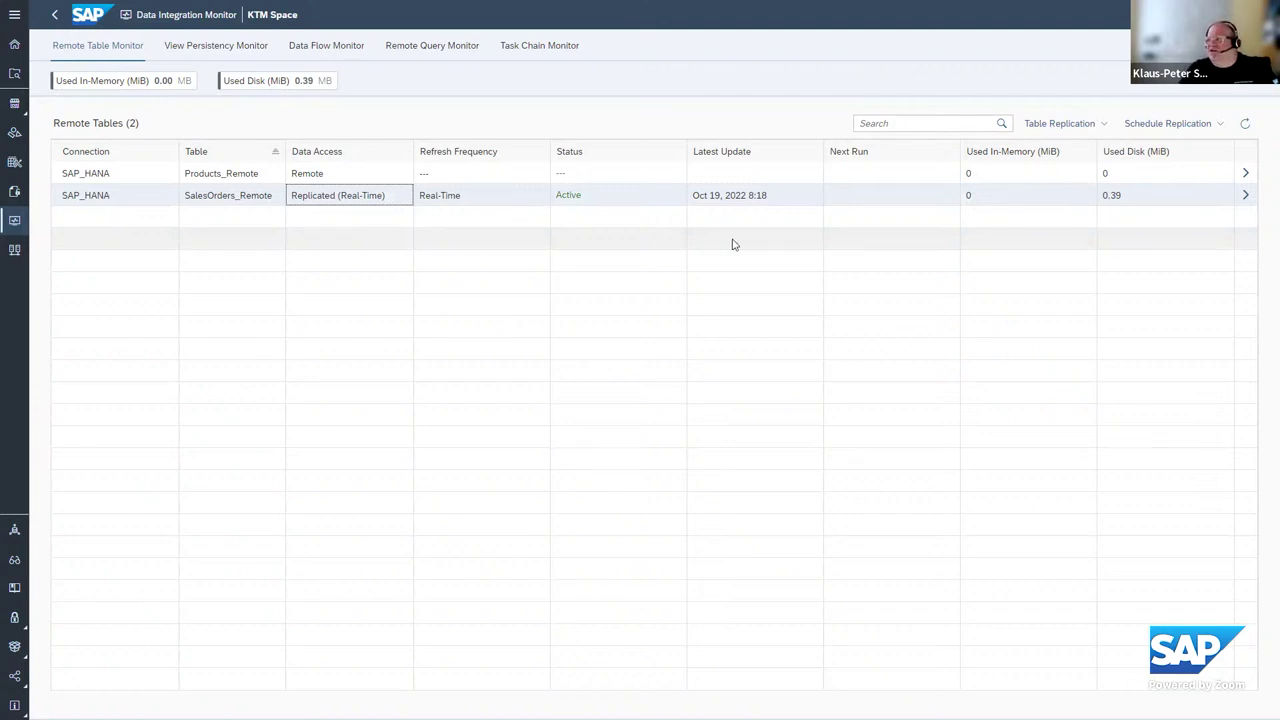
{"action": "left_click", "coordinate": [1108, 125]}
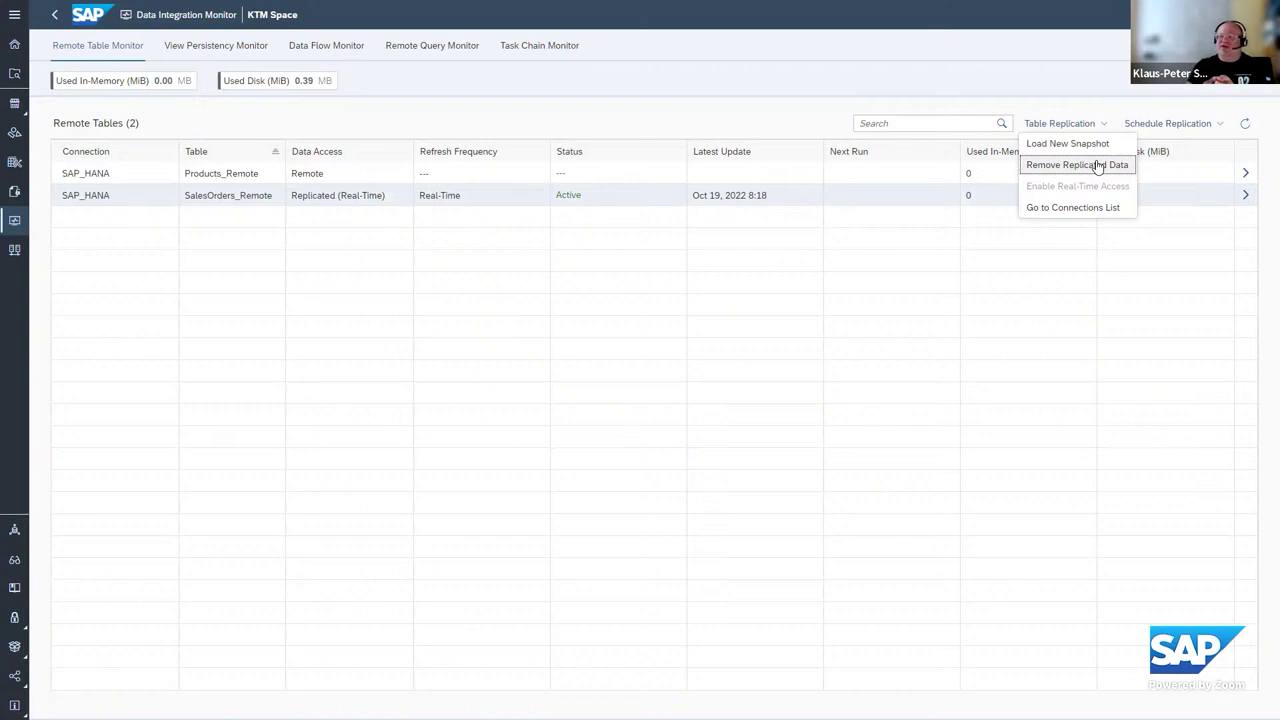
{"action": "left_click", "coordinate": [1097, 166]}
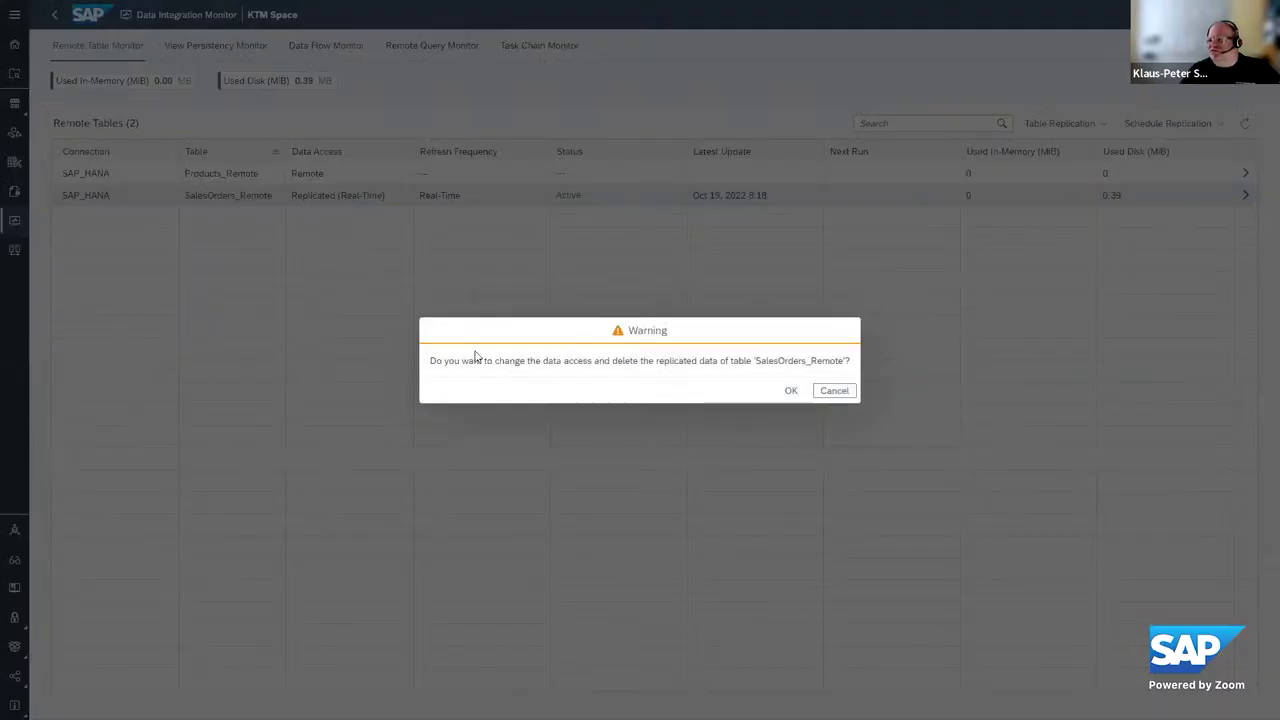
{"action": "left_click", "coordinate": [791, 391]}
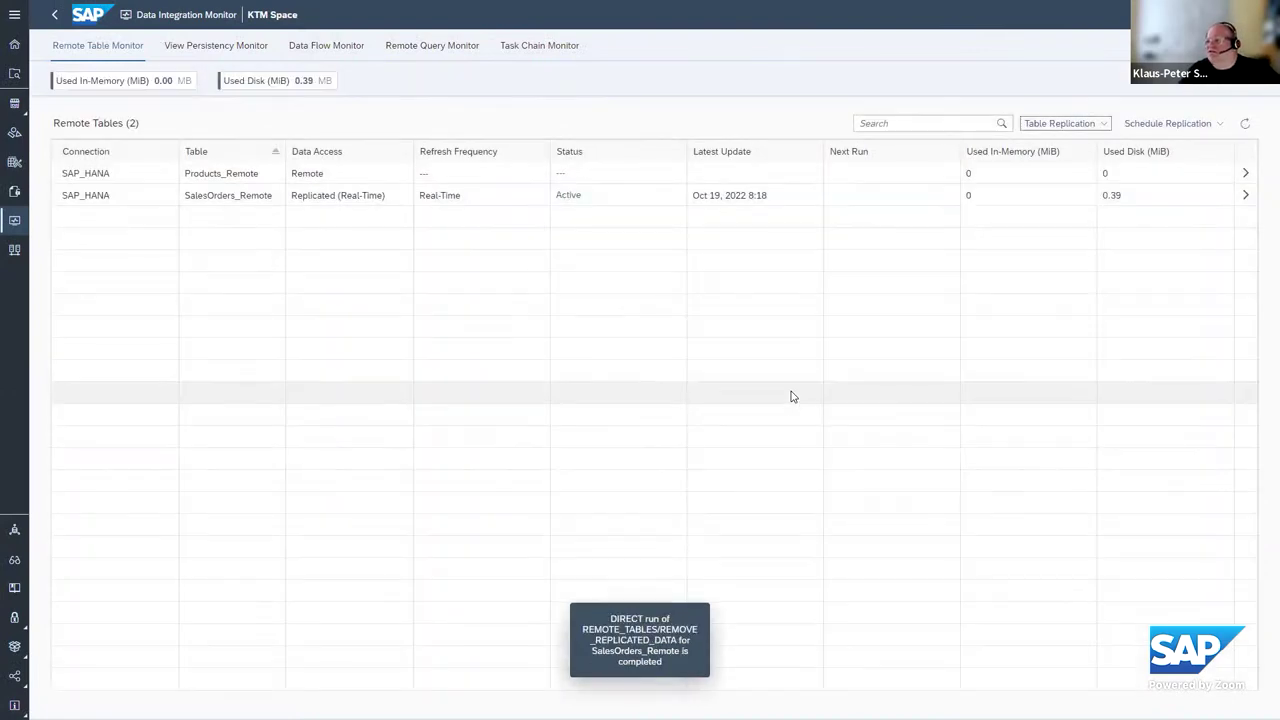
Open the SalesOrders_Remote run details and read the log messages about the replicated data removal.
{"action": "left_click", "coordinate": [1245, 195]}
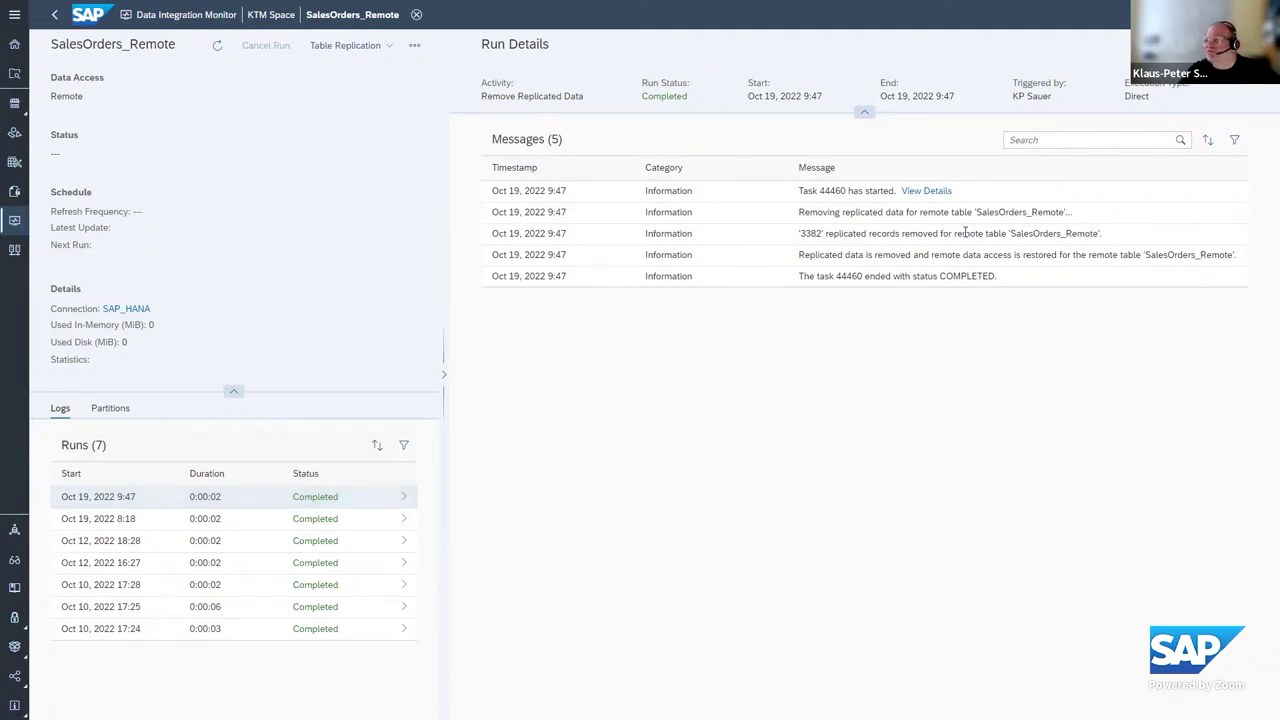
{"action": "left_click_drag", "start_coordinate": [800, 233], "coordinate": [940, 234]}
{"action": "left_click_drag", "start_coordinate": [824, 255], "coordinate": [1090, 260]}
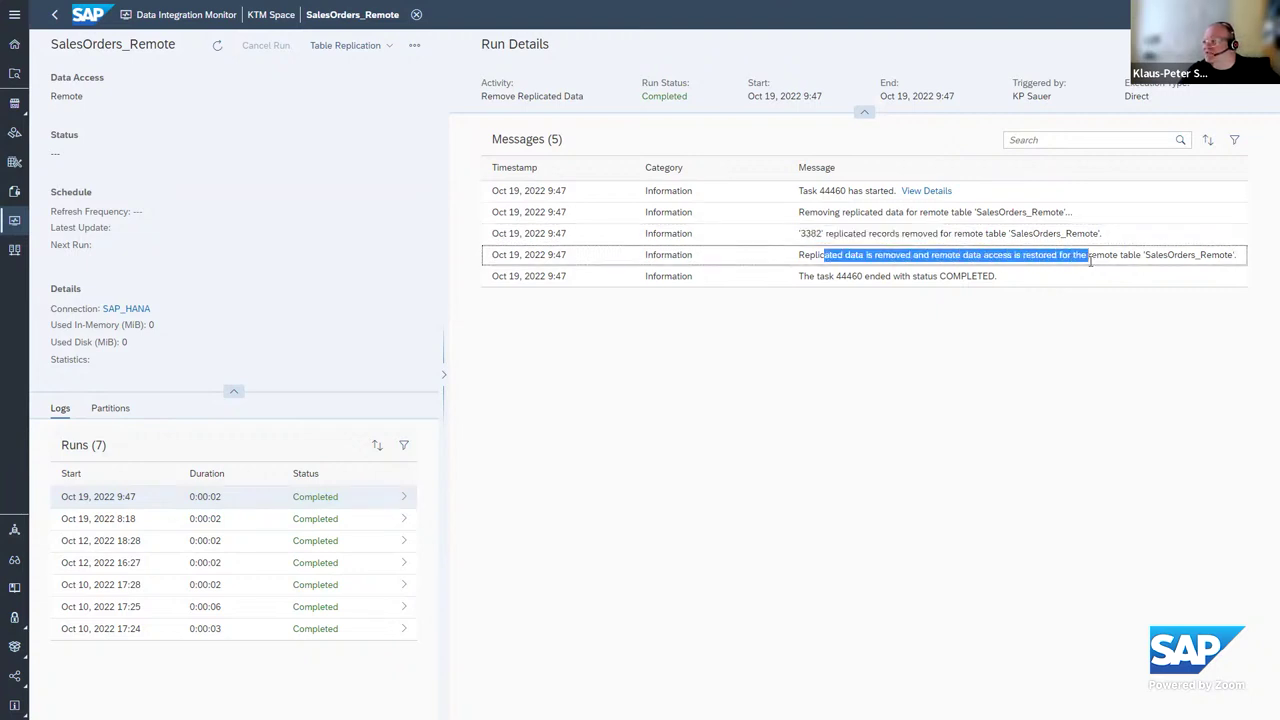
Read the log messages of the SalesOrders_Remote replication run started on Oct 19, 2022 at 8:18.
{"action": "left_click", "coordinate": [1101, 281]}
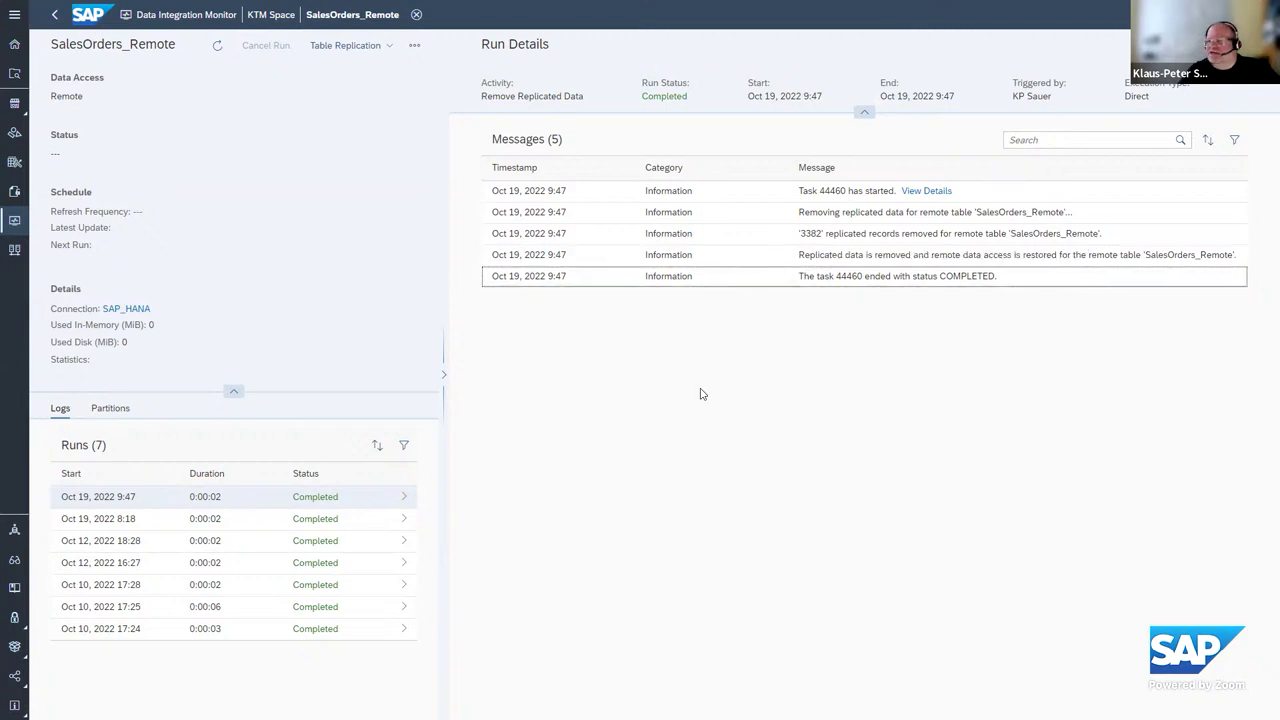
{"action": "left_click", "coordinate": [127, 523]}
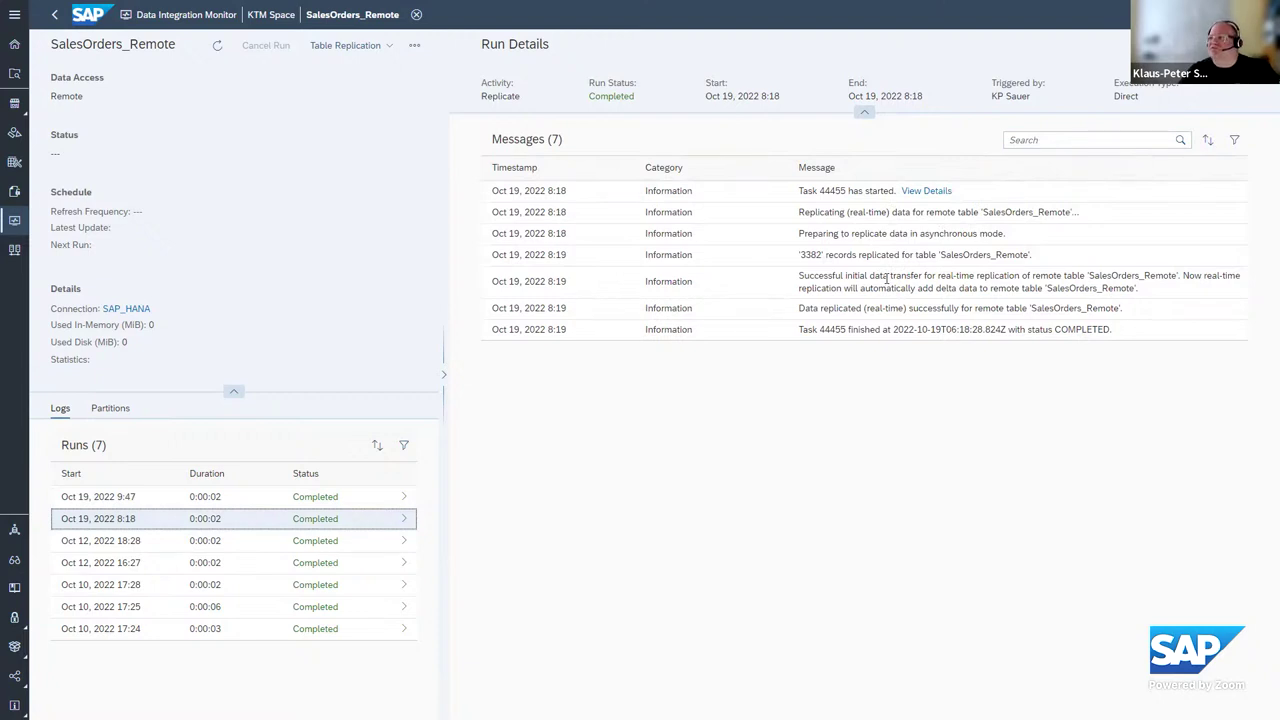
In the Data Builder's Sales Order Mixed View, check the data access of the SalesOrders Remote table and preview its data.
{"action": "left_click", "coordinate": [15, 166]}
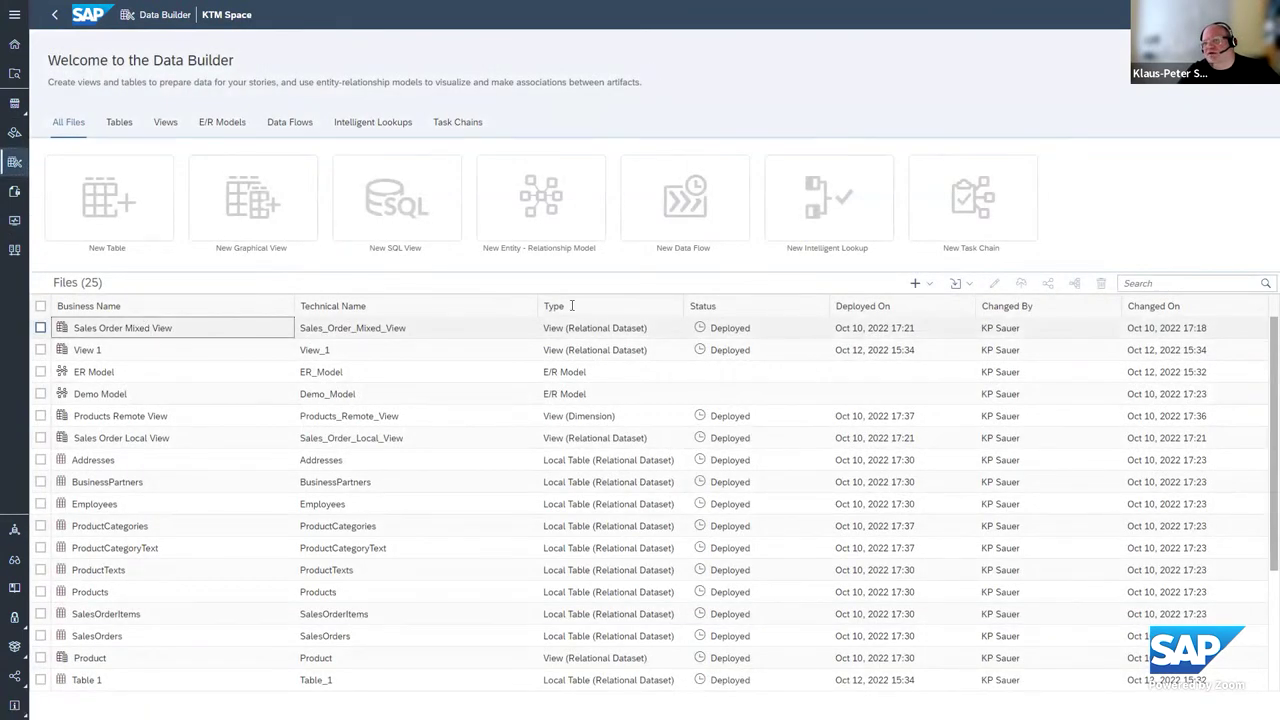
{"action": "left_click", "coordinate": [572, 310]}
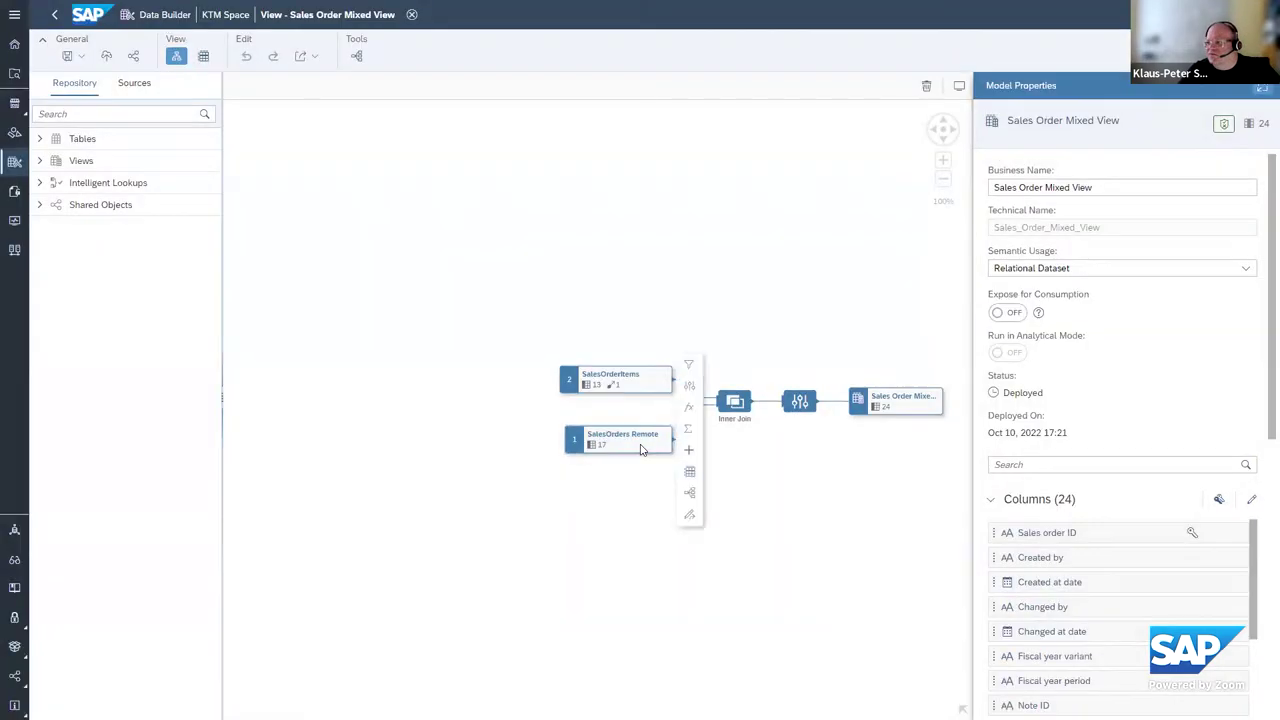
{"action": "left_click", "coordinate": [641, 450]}
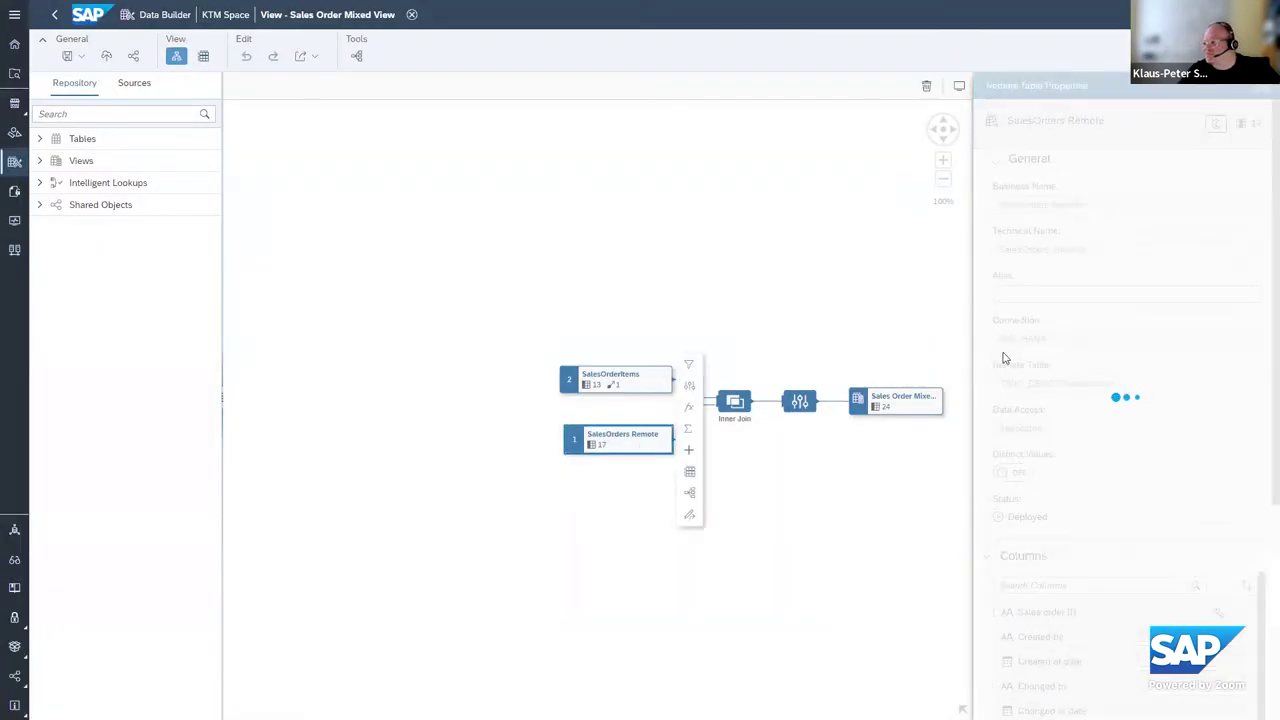
{"action": "left_click_drag", "start_coordinate": [1071, 427], "coordinate": [995, 430]}
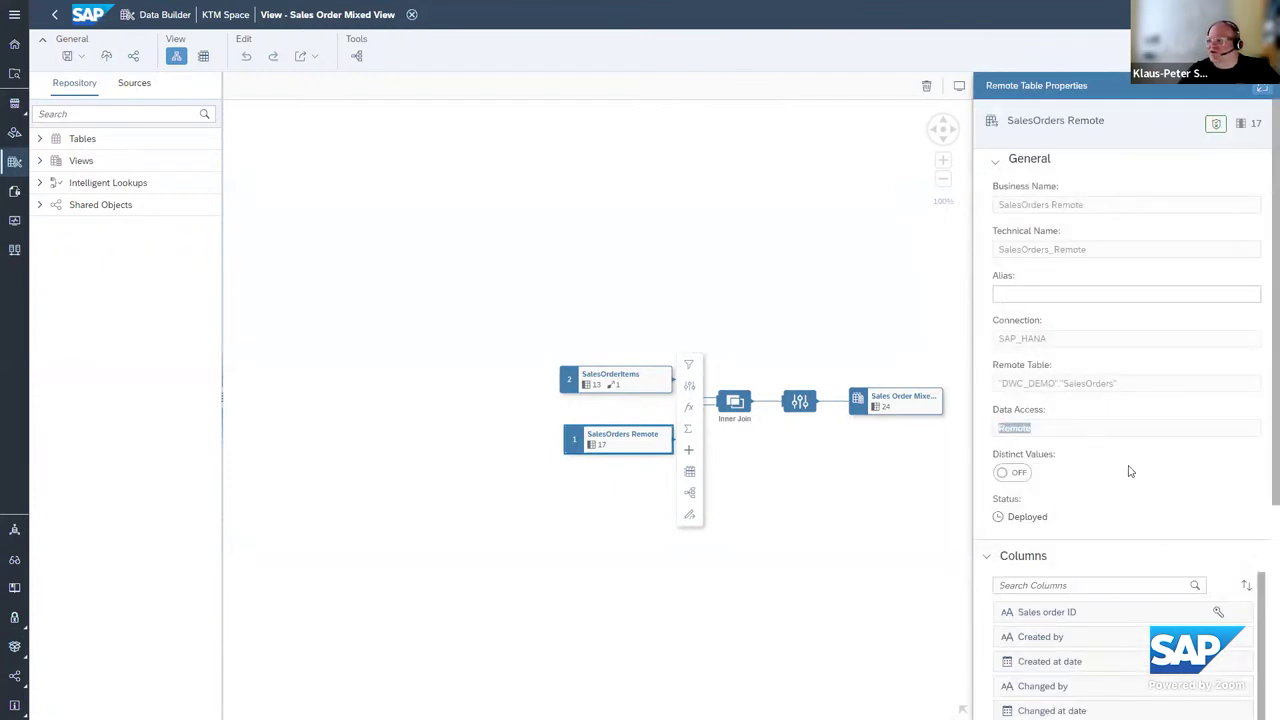
{"action": "left_click", "coordinate": [689, 471]}
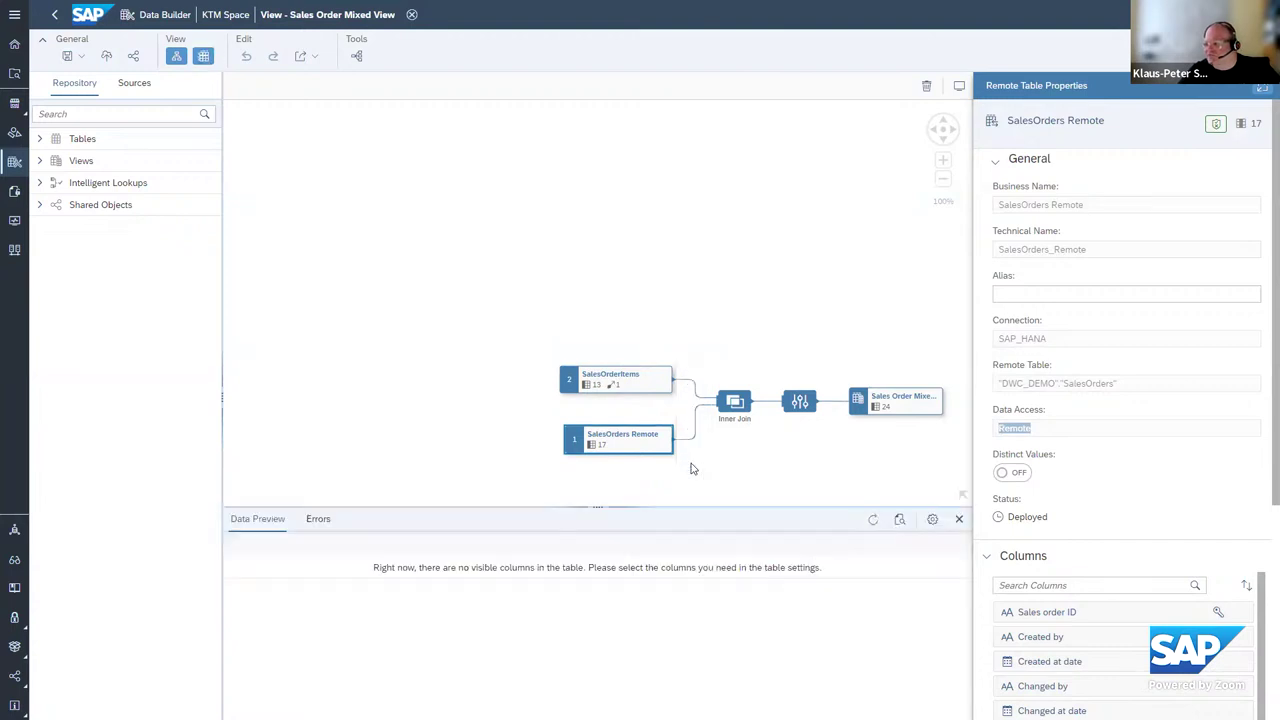